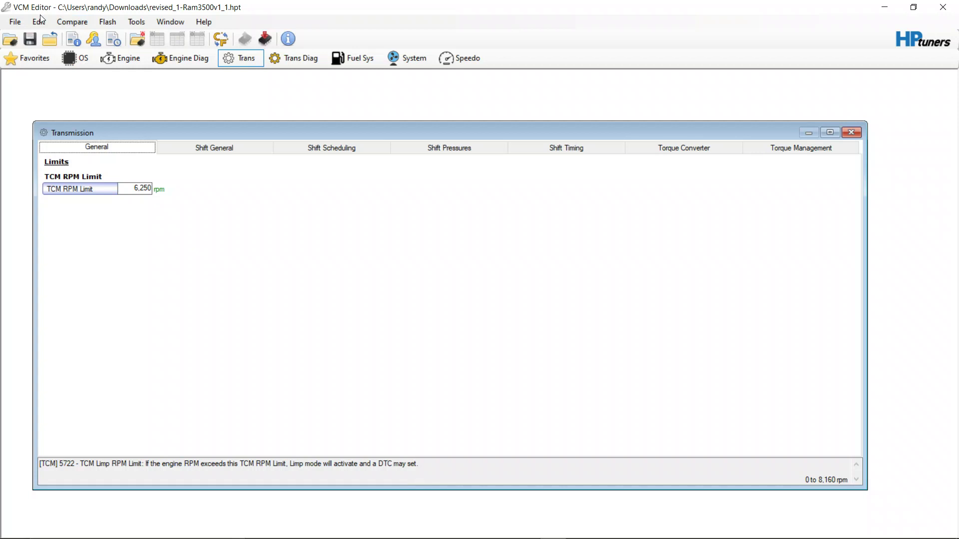
# - Check the transmission controller's hardware and operating system in the tune details, closing them when done
pyautogui.click(40, 21)
pyautogui.click(56, 35)
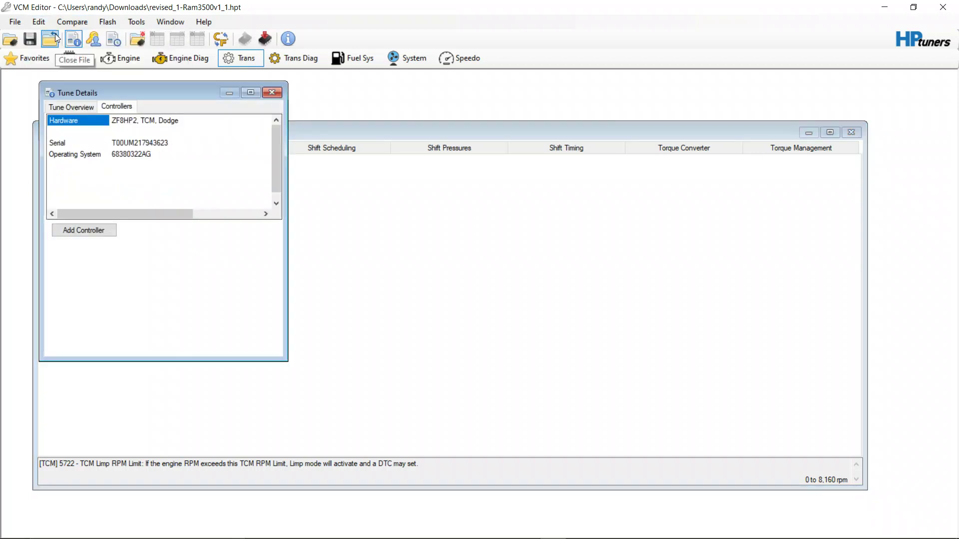
pyautogui.click(127, 125)
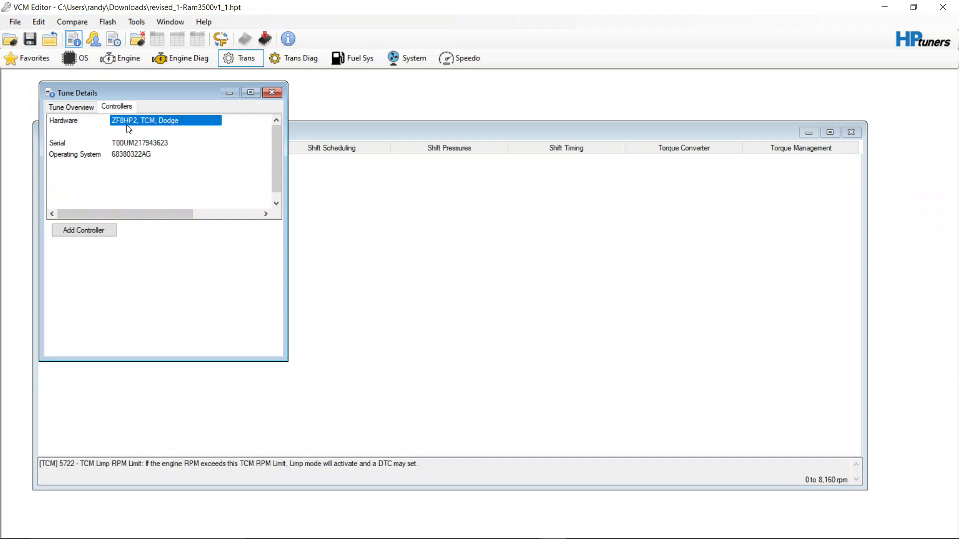
pyautogui.click(171, 179)
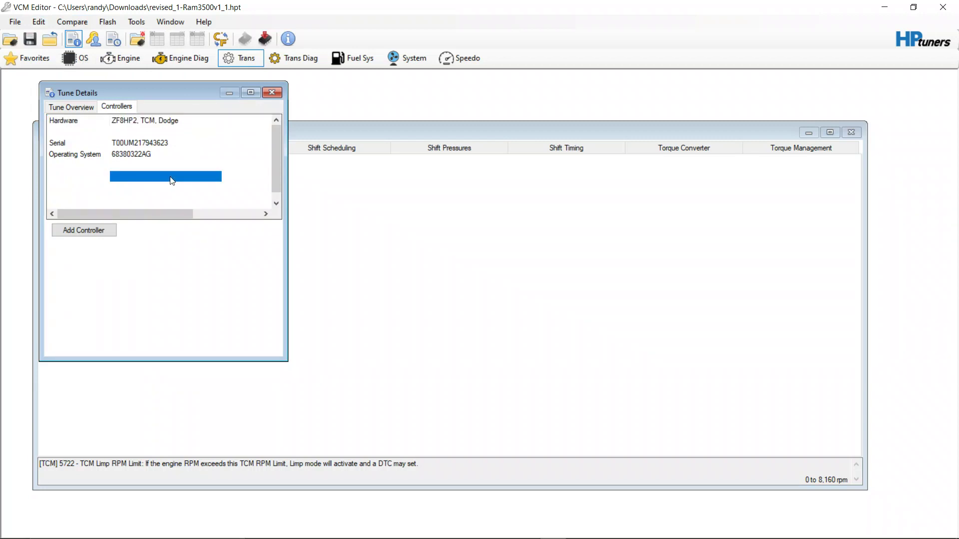
pyautogui.click(280, 94)
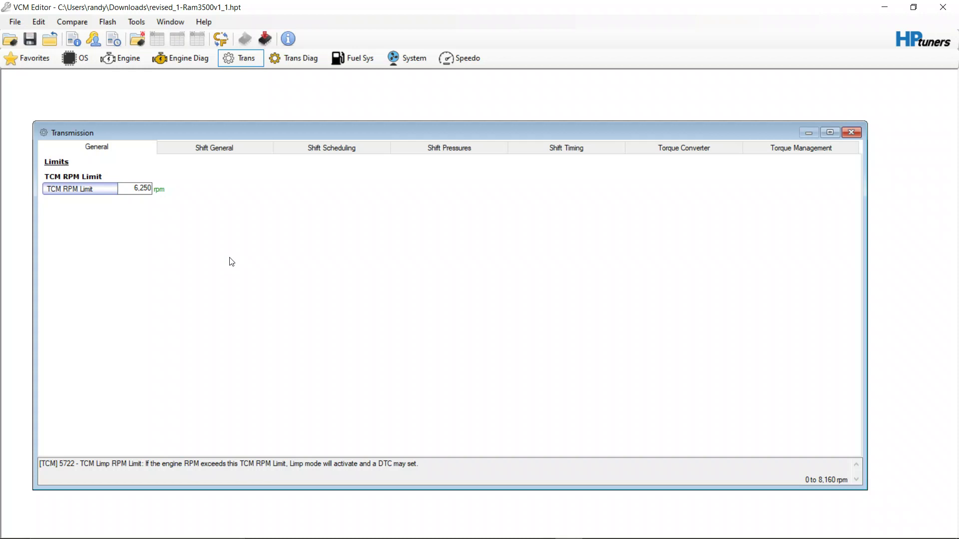
# - Review the upshift Max Torque limit table in the transmission's torque management settings, closing it when done
pyautogui.click(800, 148)
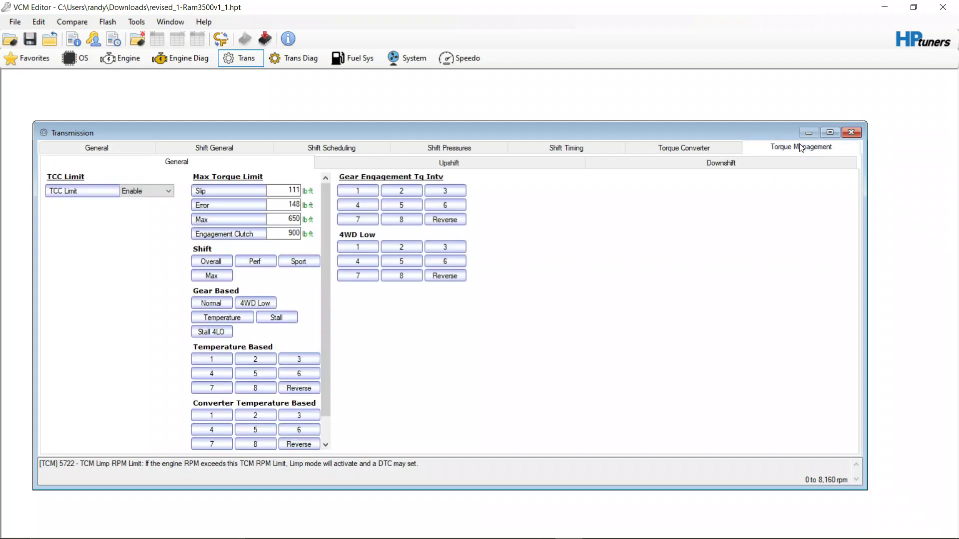
pyautogui.click(485, 167)
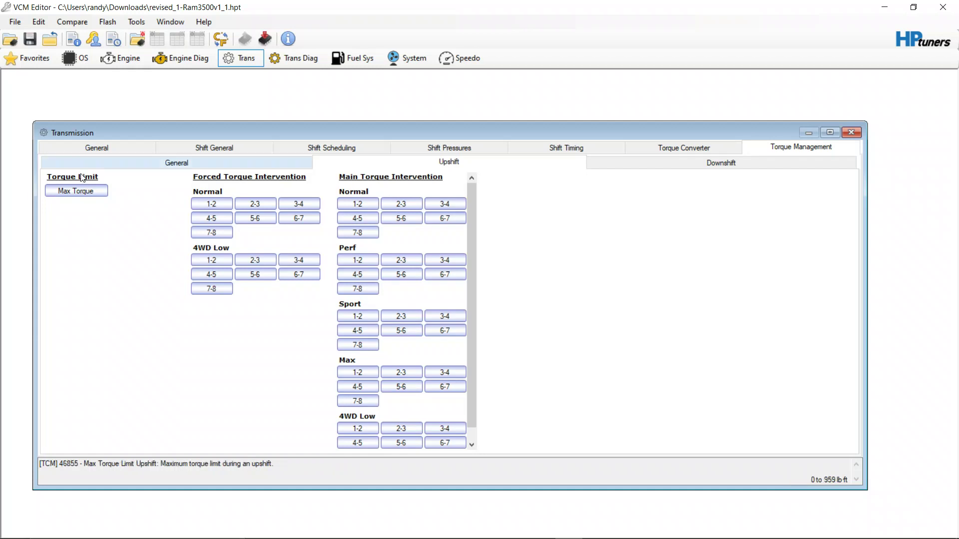
pyautogui.click(93, 192)
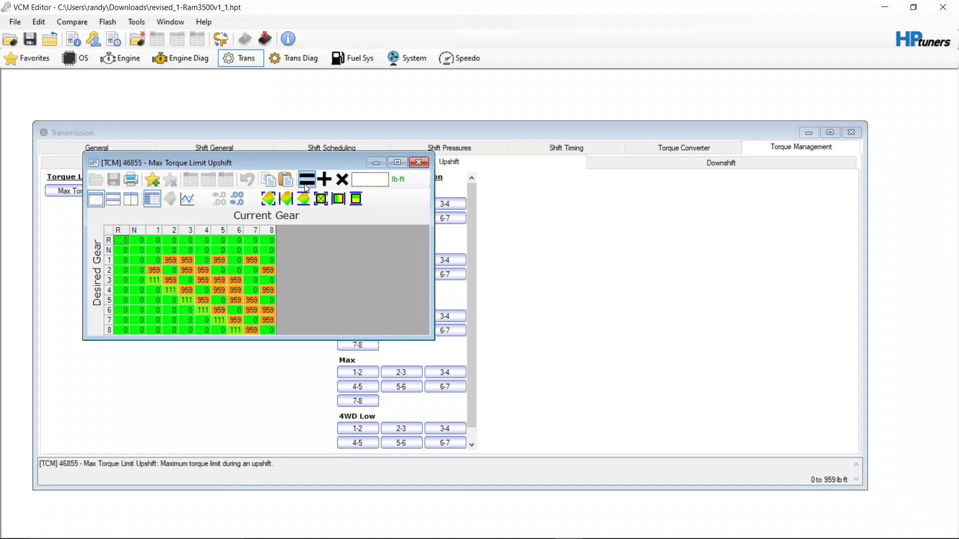
pyautogui.click(418, 162)
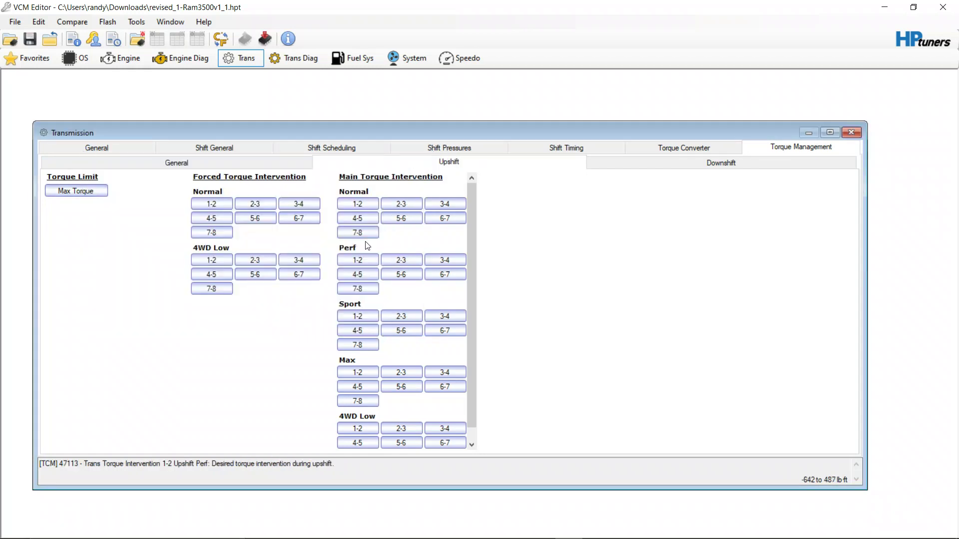
# - Multiply the whole Normal 1-2 upshift main torque intervention table by .9 and close it
pyautogui.click(361, 203)
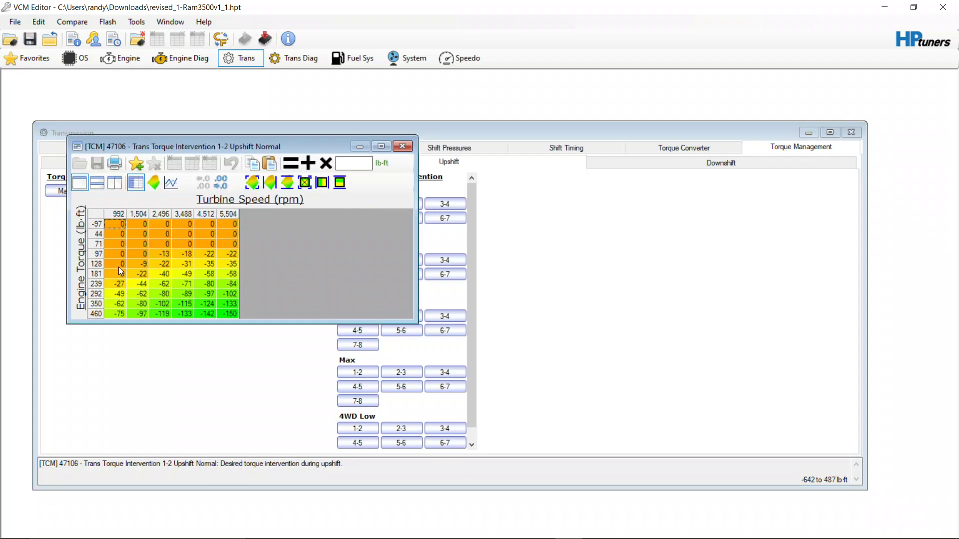
pyautogui.click(97, 214)
pyautogui.click(355, 162)
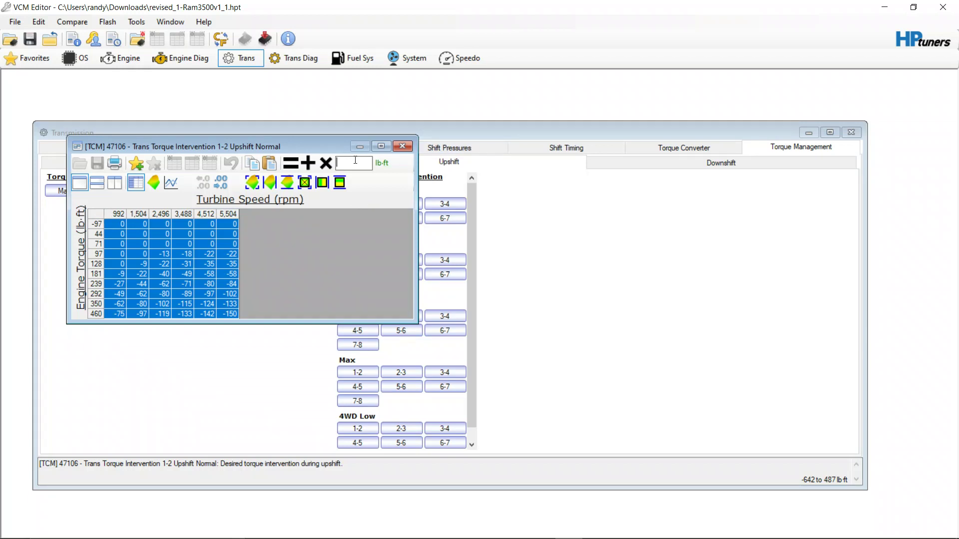
pyautogui.write('.9')
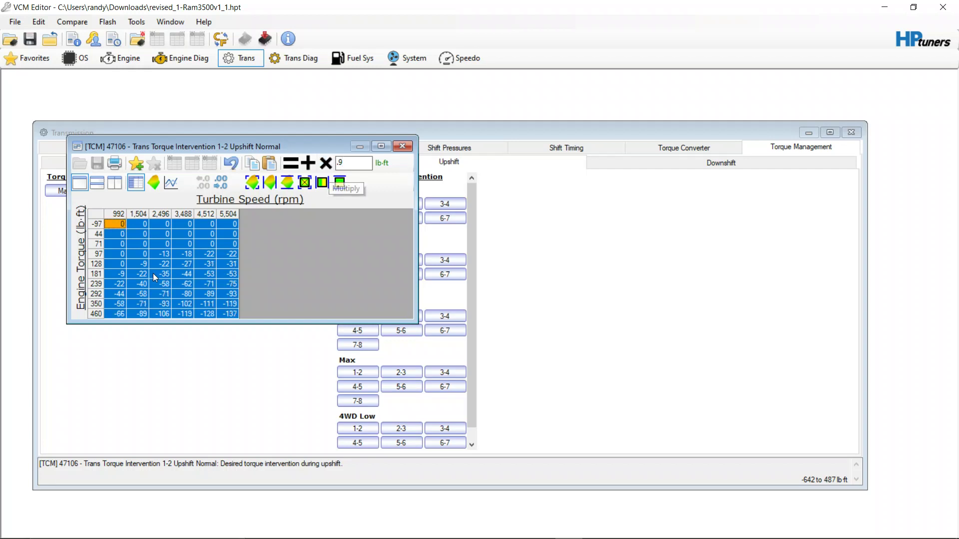
pyautogui.click(325, 163)
pyautogui.click(402, 146)
# - Multiply all cells of the Normal 2-3 upshift main torque intervention table by .9 and close it
pyautogui.click(400, 204)
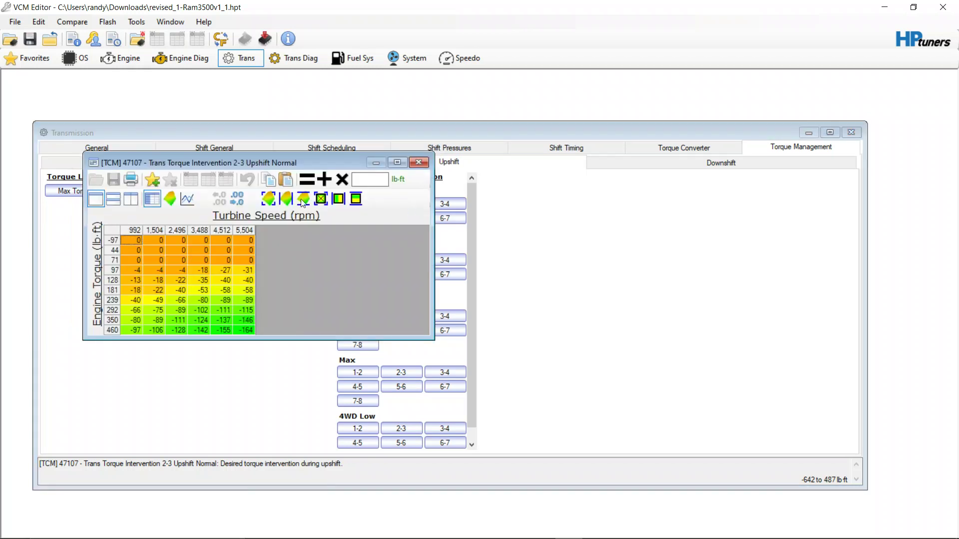
pyautogui.click(119, 233)
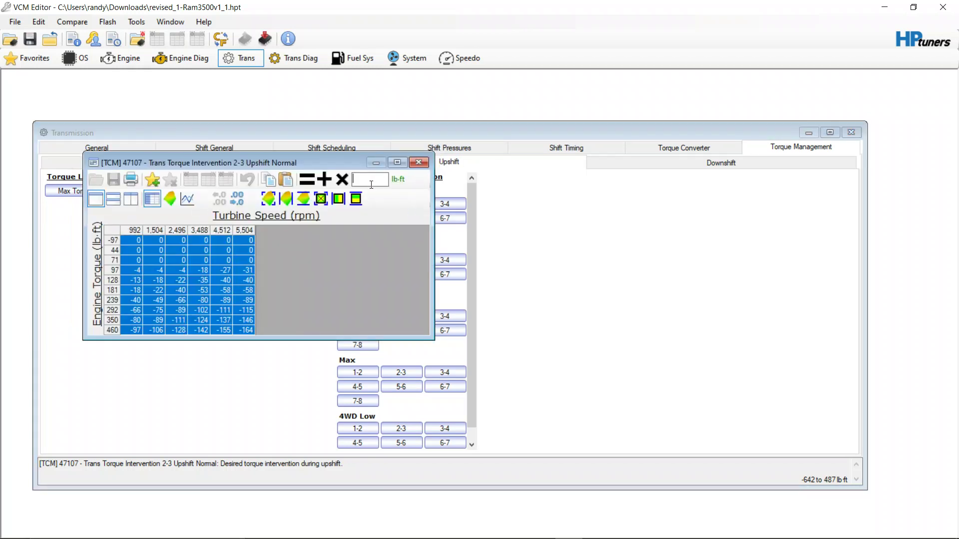
pyautogui.click(365, 179)
pyautogui.write('.9')
pyautogui.click(342, 179)
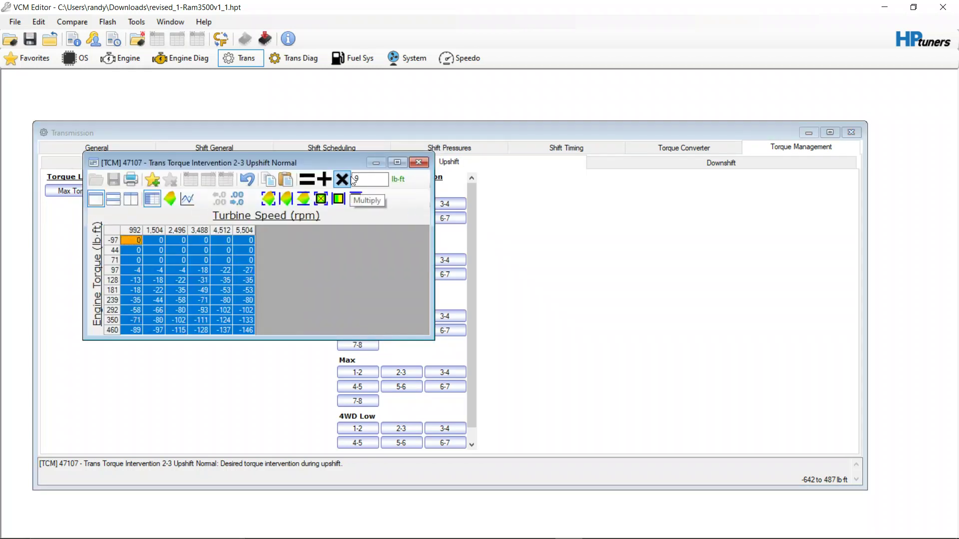
pyautogui.click(418, 163)
# - Scale the entire Normal 3-4 upshift main torque intervention table by a factor of .9 and close it
pyautogui.click(445, 204)
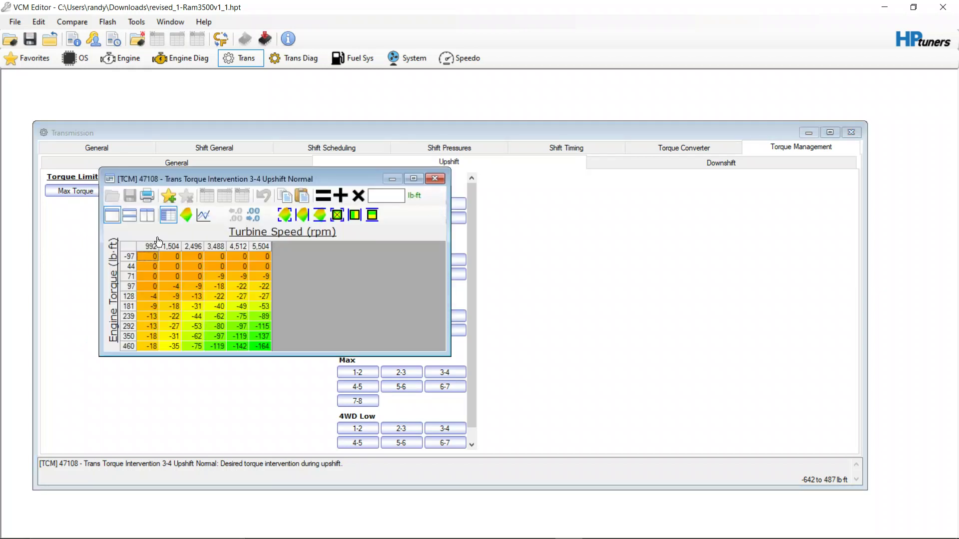
pyautogui.click(129, 246)
pyautogui.click(389, 196)
pyautogui.write('.9')
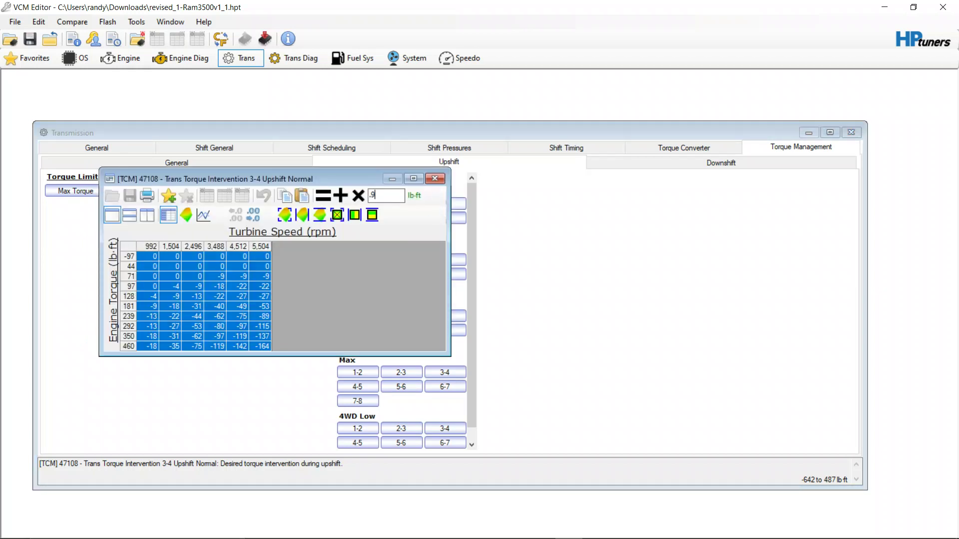
pyautogui.click(358, 195)
pyautogui.click(435, 179)
# - Multiply every value in the Normal 4-5 upshift main torque intervention table by .9 and close it
pyautogui.click(357, 218)
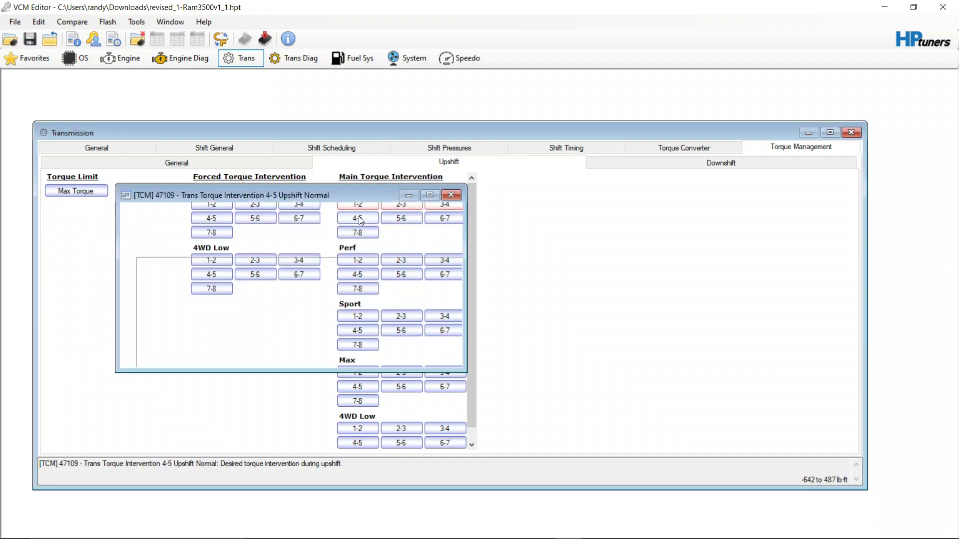
pyautogui.click(129, 265)
pyautogui.click(400, 212)
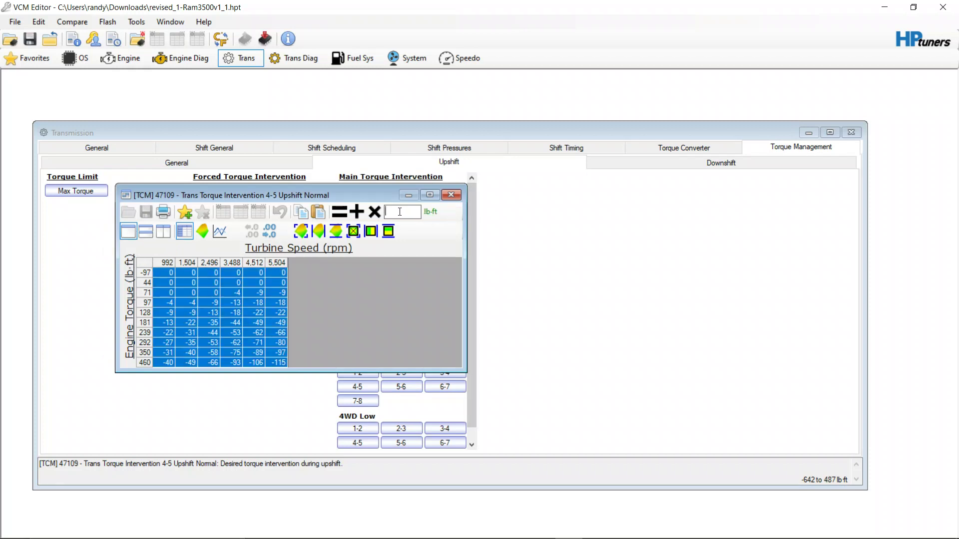
pyautogui.write('.9')
pyautogui.click(374, 212)
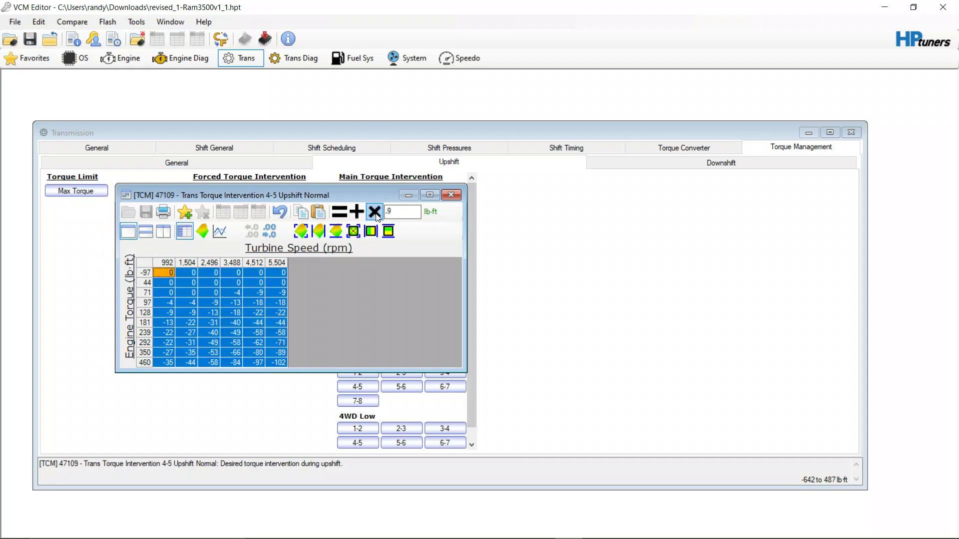
pyautogui.click(444, 200)
# - Multiply the full Normal 5-6 upshift main torque intervention table by .9 and close it
pyautogui.click(401, 218)
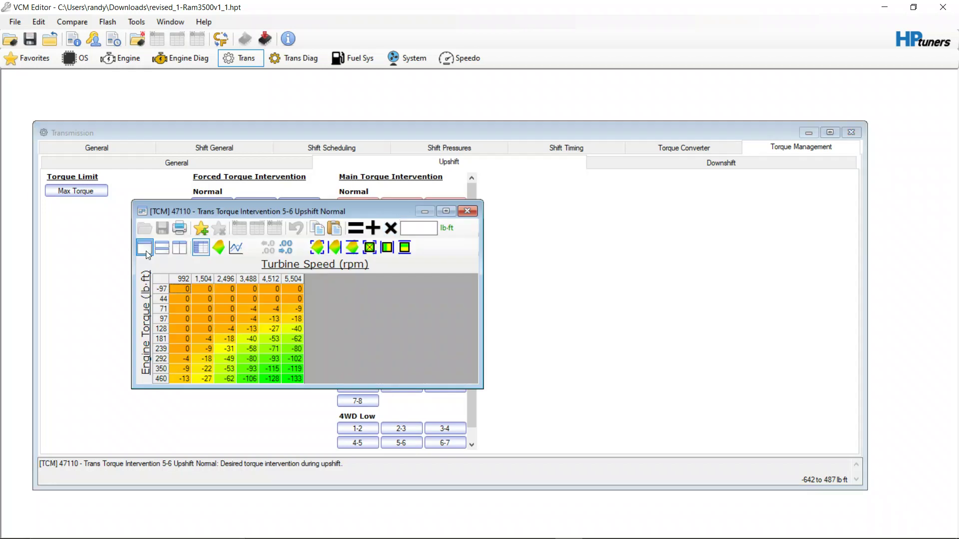
pyautogui.click(162, 283)
pyautogui.click(419, 229)
pyautogui.write('.9')
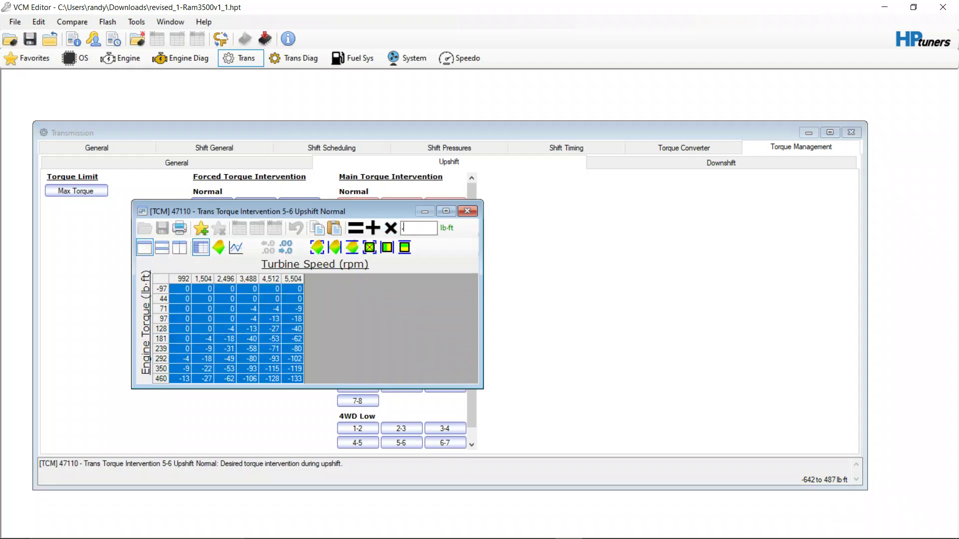
pyautogui.click(391, 228)
pyautogui.click(467, 211)
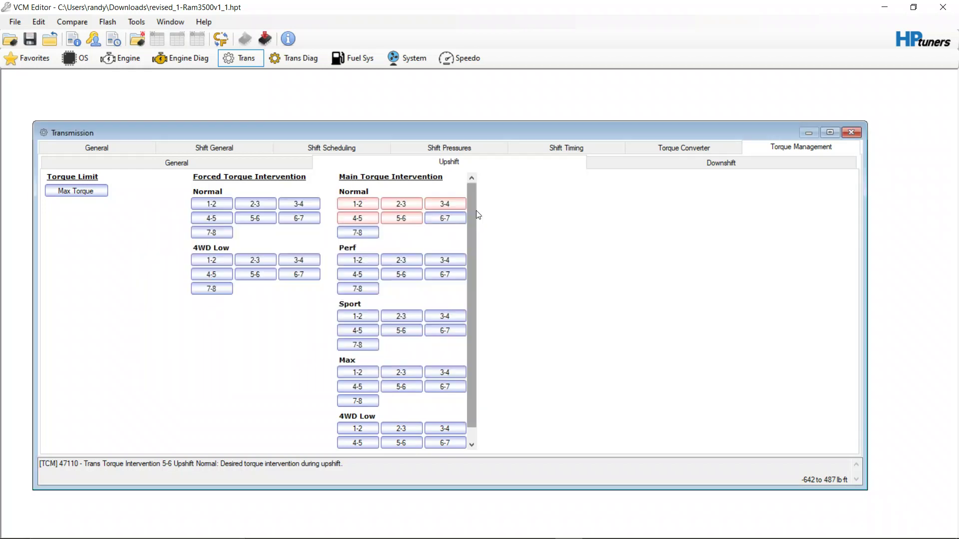
# - Scale all values of the Normal 6-7 upshift main torque intervention table by .9 and close it
pyautogui.click(445, 220)
pyautogui.click(113, 221)
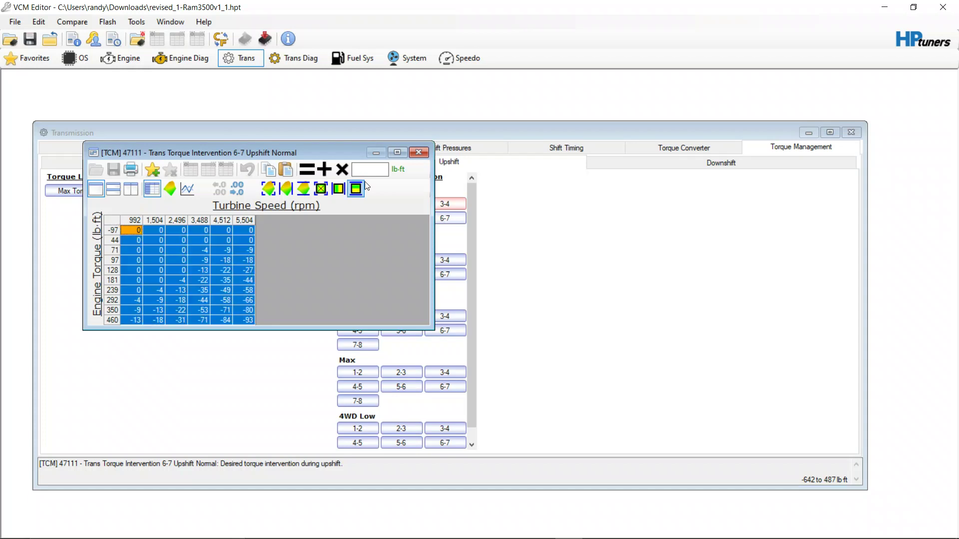
pyautogui.click(378, 170)
pyautogui.write('.9')
pyautogui.click(342, 169)
pyautogui.click(419, 153)
# - Multiply the complete Normal 7-8 upshift main torque intervention table by .9 and close it
pyautogui.click(357, 233)
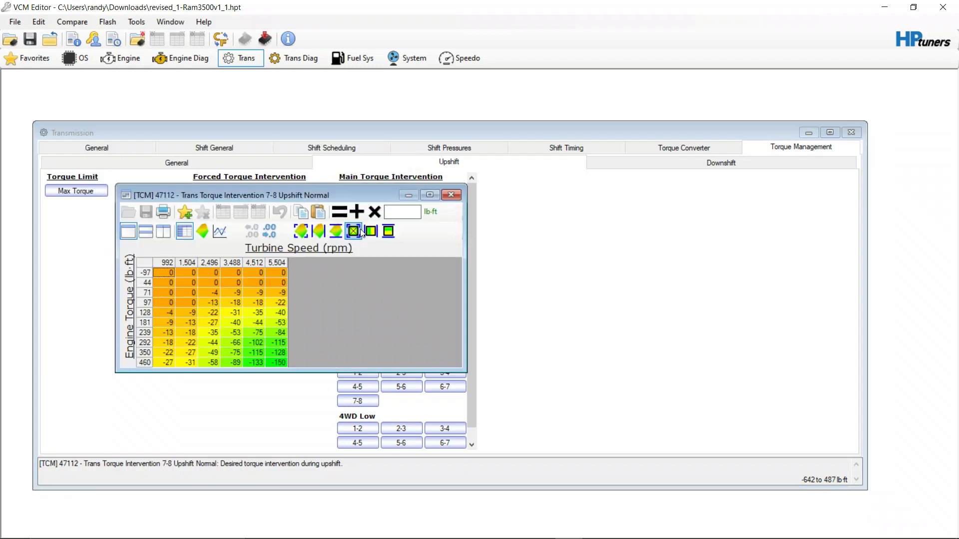
pyautogui.click(146, 263)
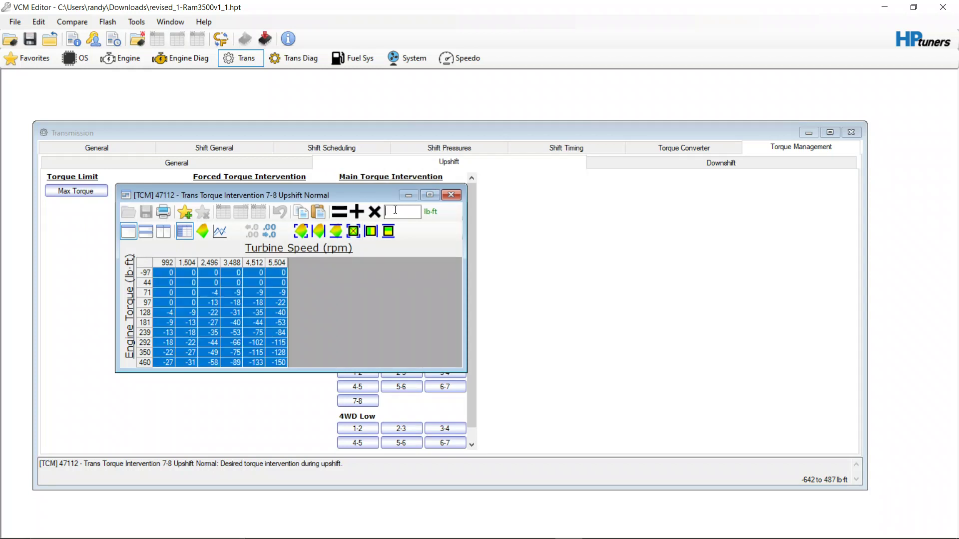
pyautogui.write('.9')
pyautogui.click(375, 211)
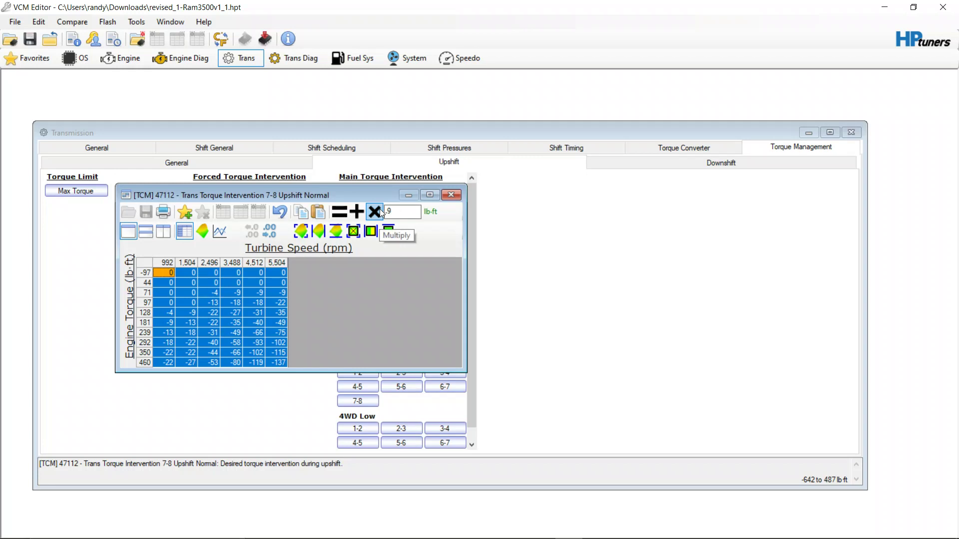
pyautogui.click(458, 196)
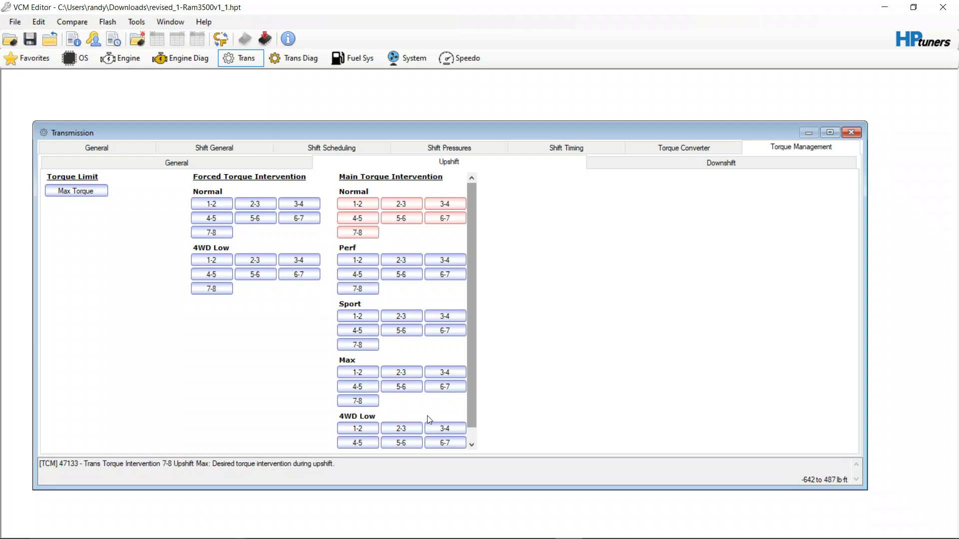
# - Review the other upshift main torque intervention modes and the downshift torque management tables
pyautogui.scroll(-1, 427, 417)
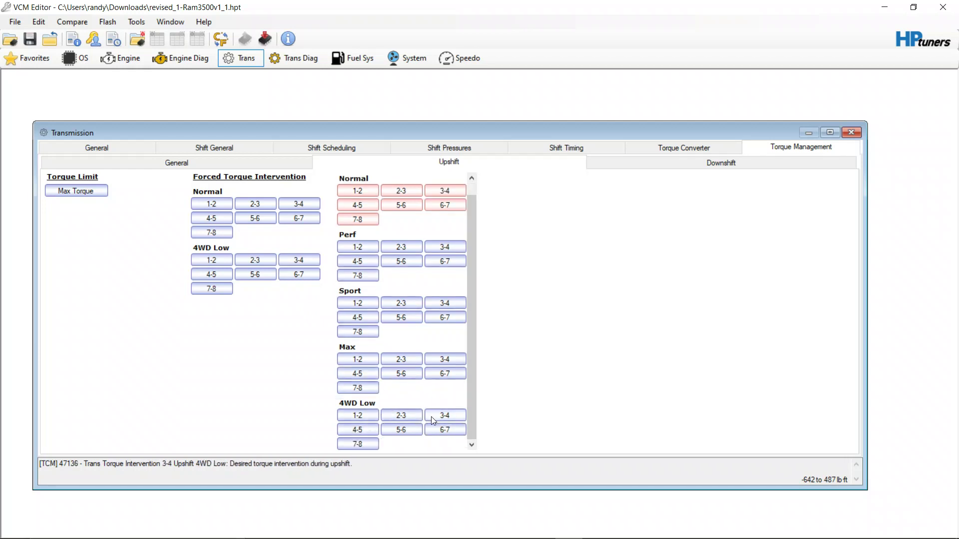
pyautogui.scroll(1, 450, 376)
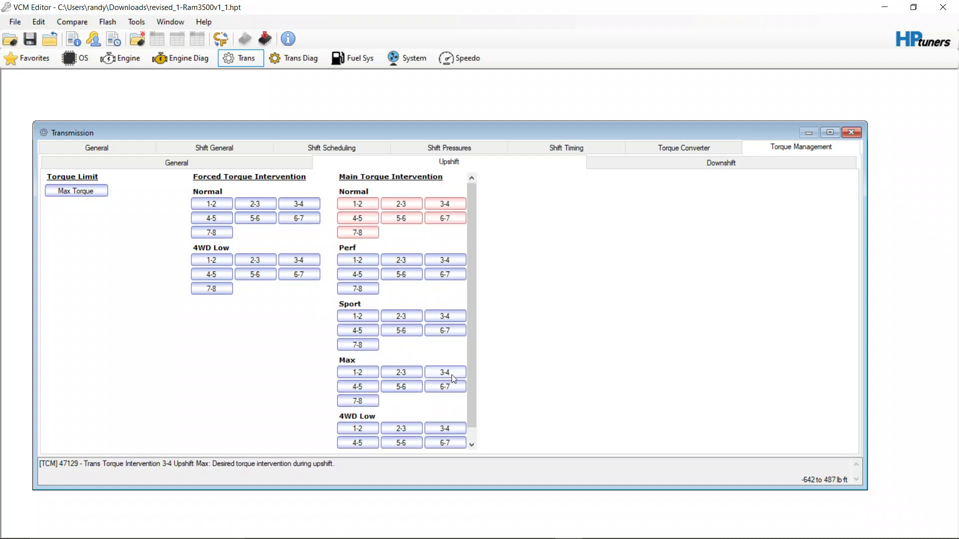
pyautogui.scroll(-1, 452, 374)
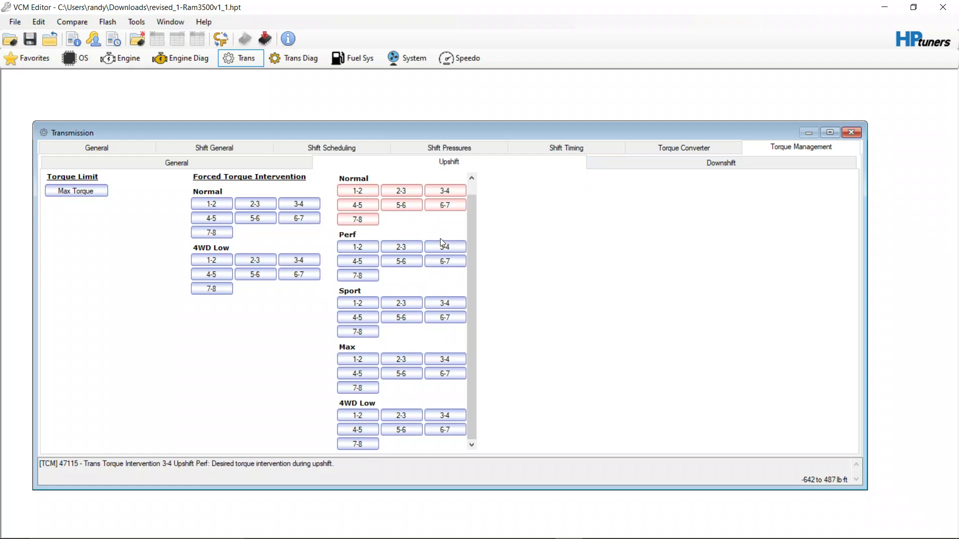
pyautogui.click(624, 163)
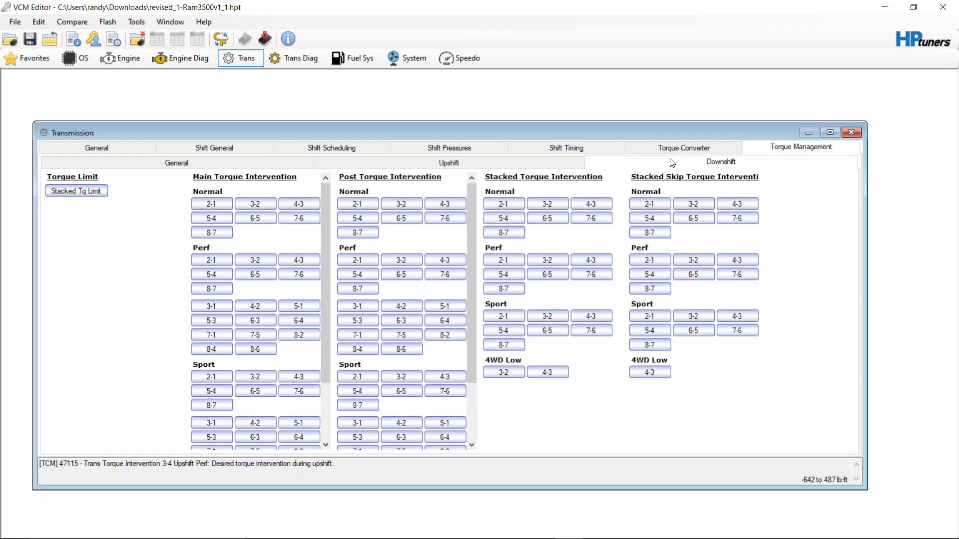
pyautogui.click(471, 164)
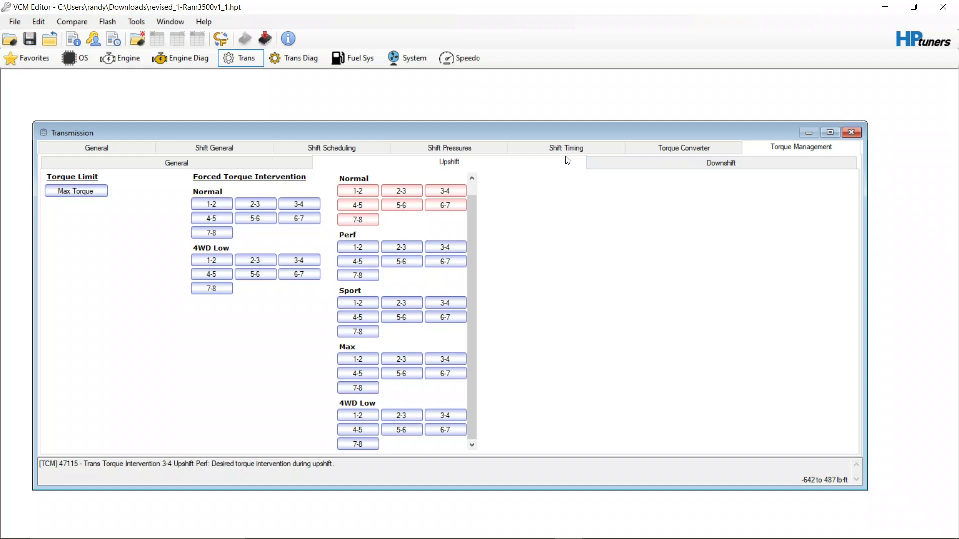
# - Add 15 psi to the 224–519 lb·ft rows of the Normal 1-2 upshift oncoming clutch pressure table and interpolate vertically from 0 to 224 lb·ft
pyautogui.click(449, 147)
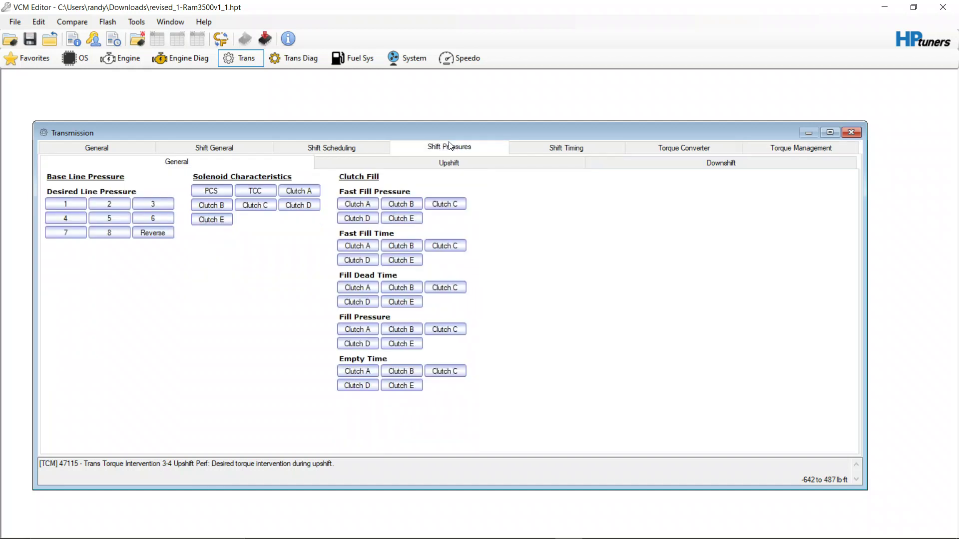
pyautogui.click(459, 167)
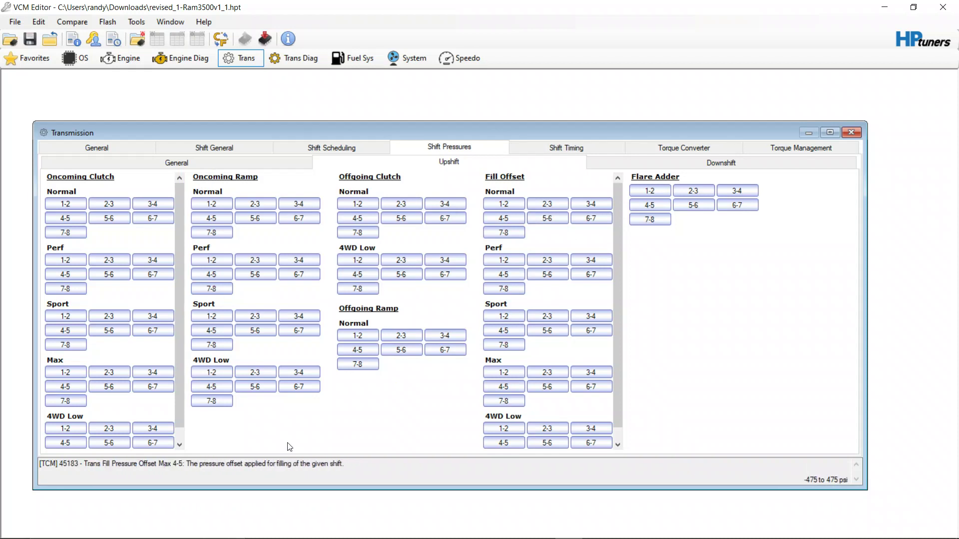
pyautogui.click(65, 204)
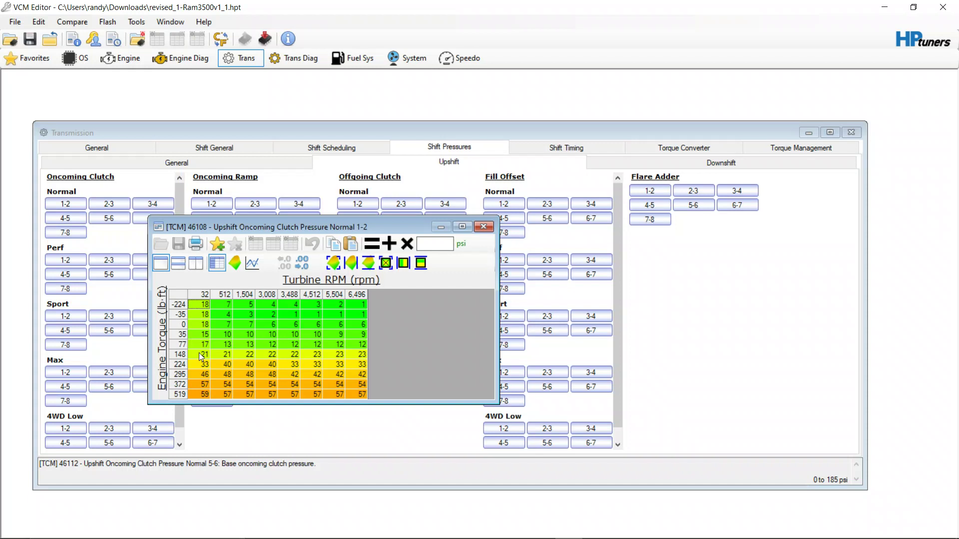
pyautogui.moveTo(198, 365); pyautogui.dragTo(363, 394)
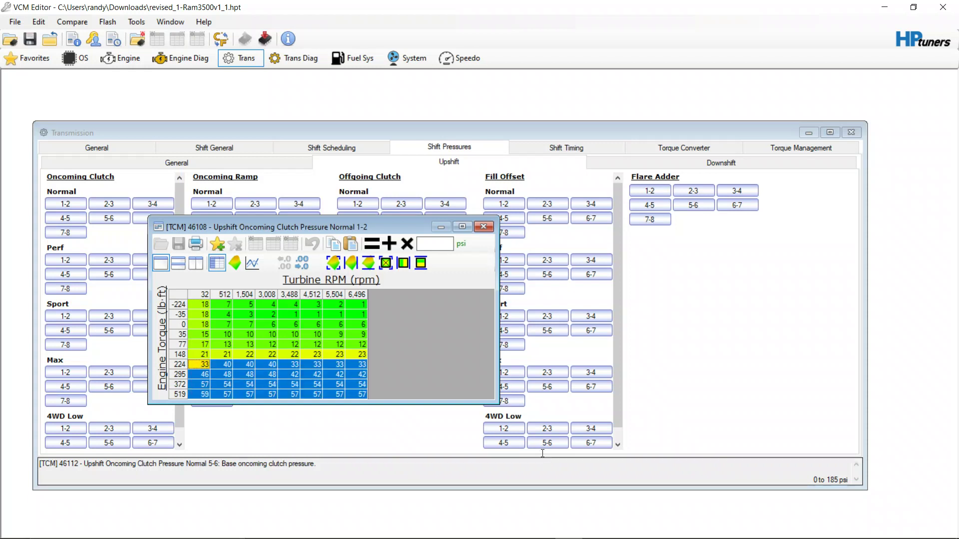
pyautogui.click(443, 245)
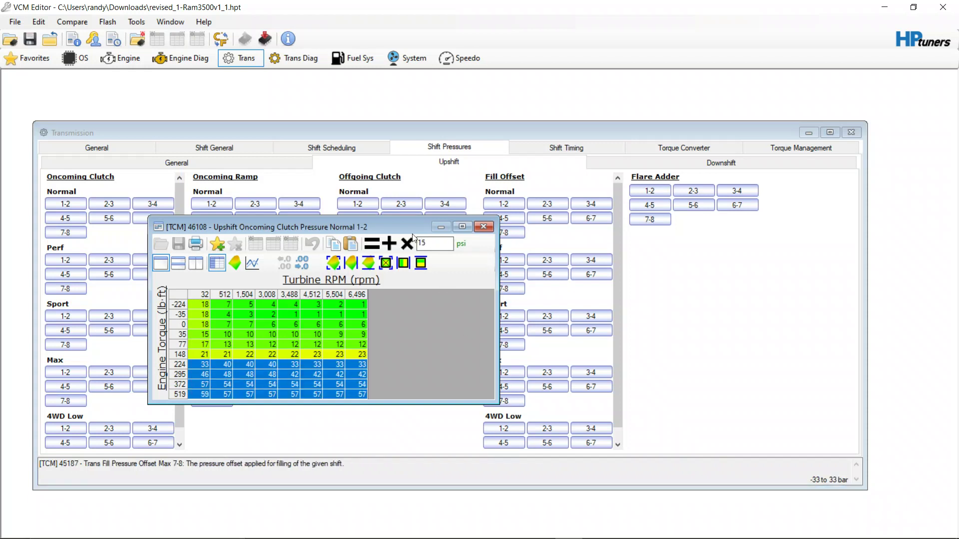
pyautogui.click(389, 244)
pyautogui.moveTo(180, 364); pyautogui.dragTo(180, 326)
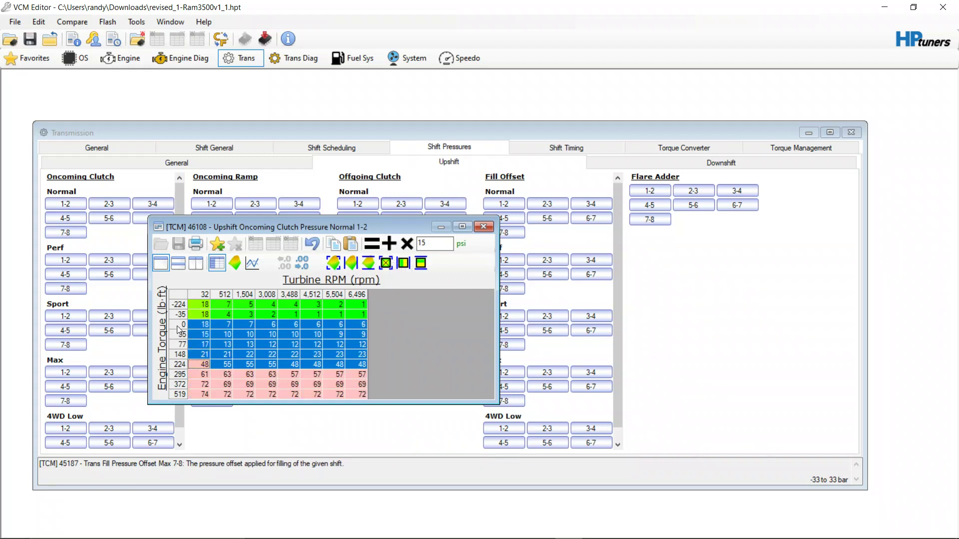
pyautogui.click(421, 262)
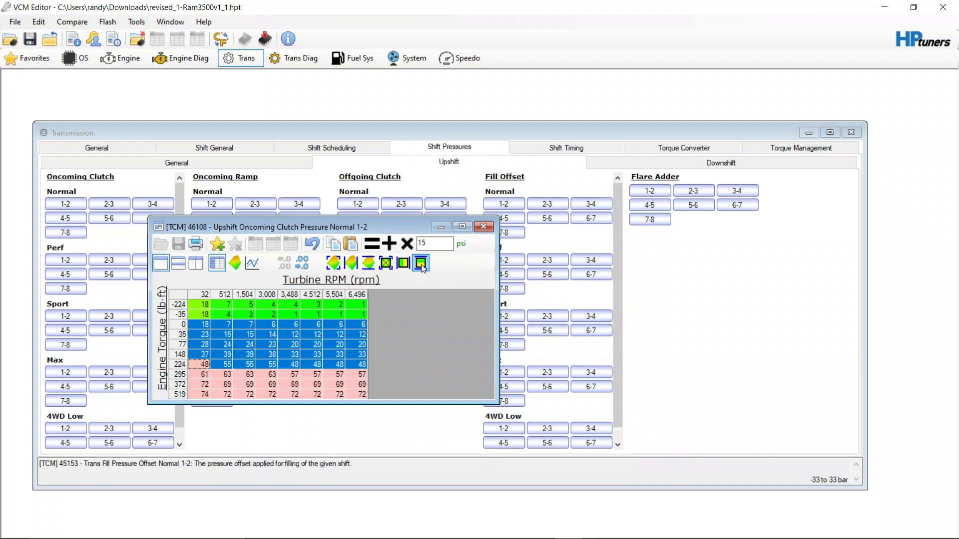
pyautogui.click(242, 383)
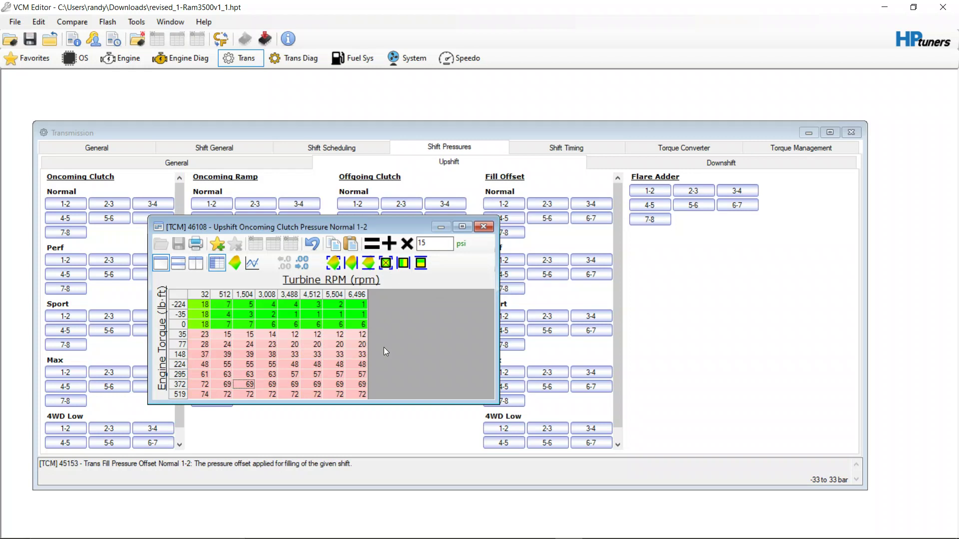
pyautogui.click(483, 227)
# - Raise the Normal 2-3 oncoming clutch pressure by 15 psi in the 224–519 lb·ft rows and interpolate vertically between 0 and 224 lb·ft
pyautogui.click(122, 206)
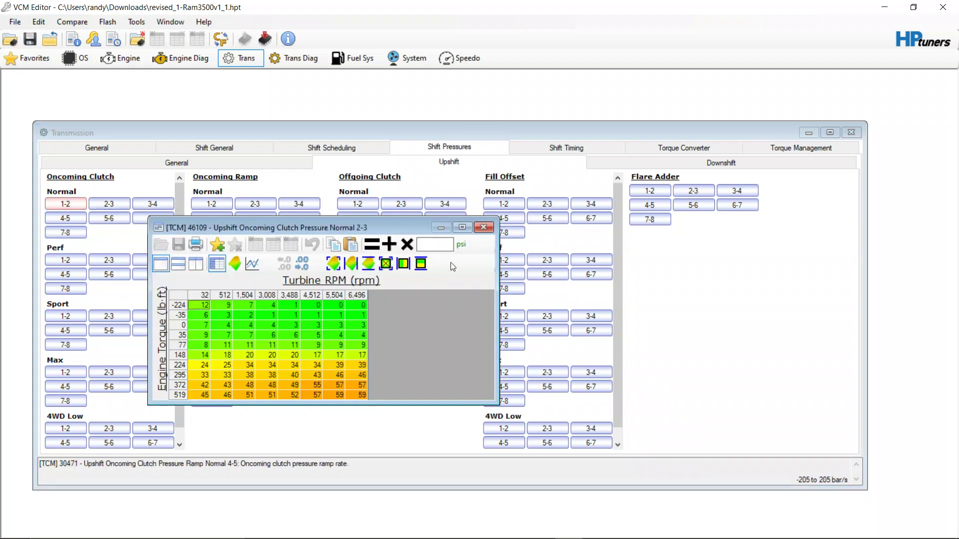
pyautogui.moveTo(192, 368); pyautogui.dragTo(364, 394)
pyautogui.click(429, 247)
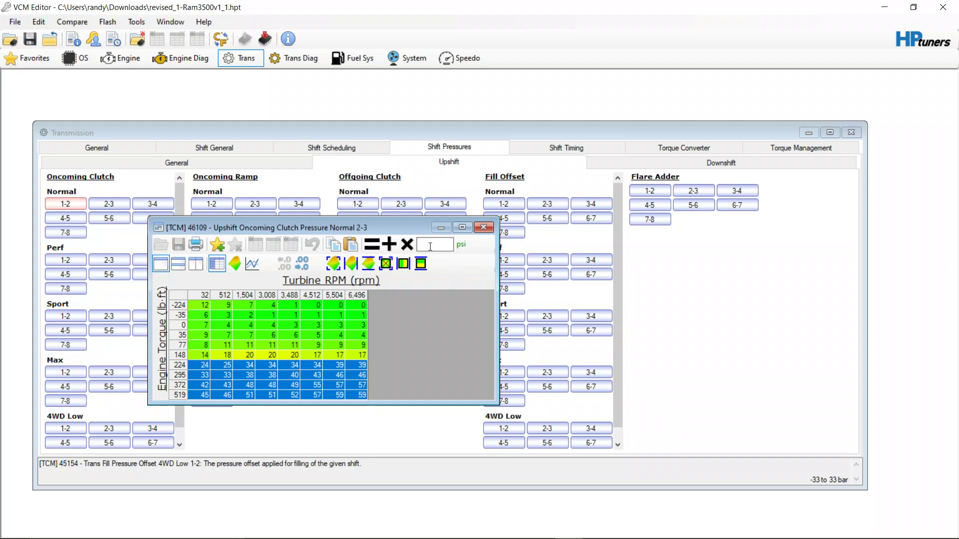
pyautogui.write('15')
pyautogui.click(389, 245)
pyautogui.moveTo(182, 367); pyautogui.dragTo(184, 327)
pyautogui.click(421, 264)
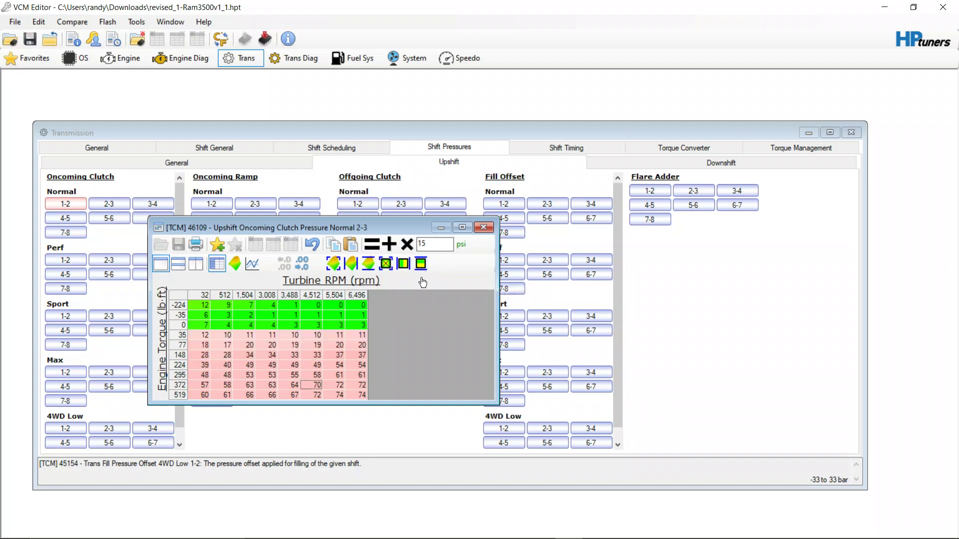
pyautogui.click(483, 227)
# - Set the 224–519 lb·ft rows of the Normal 3-4 oncoming clutch pressure table to 15 psi and interpolate vertically from 0 to 224 lb·ft
pyautogui.click(152, 204)
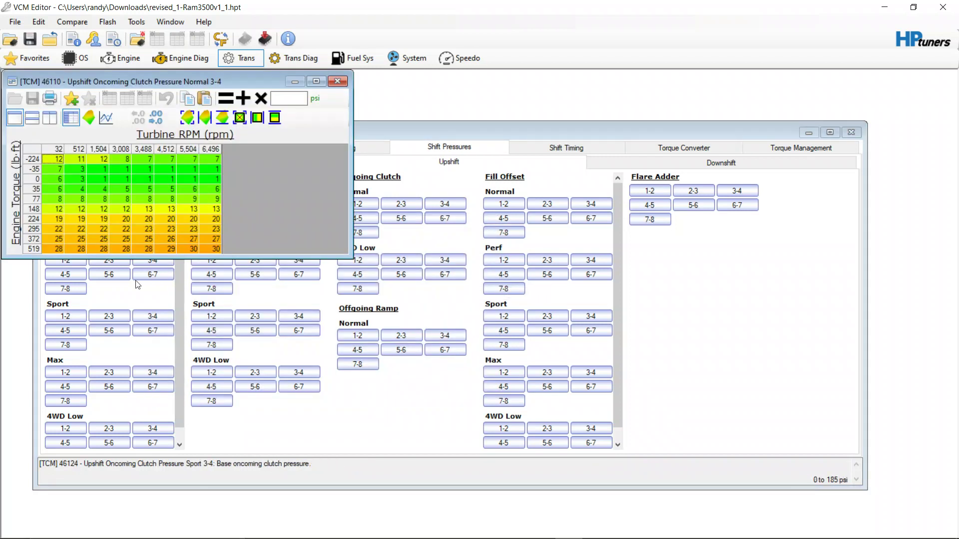
pyautogui.moveTo(59, 219); pyautogui.dragTo(104, 238)
pyautogui.moveTo(181, 275); pyautogui.dragTo(222, 267)
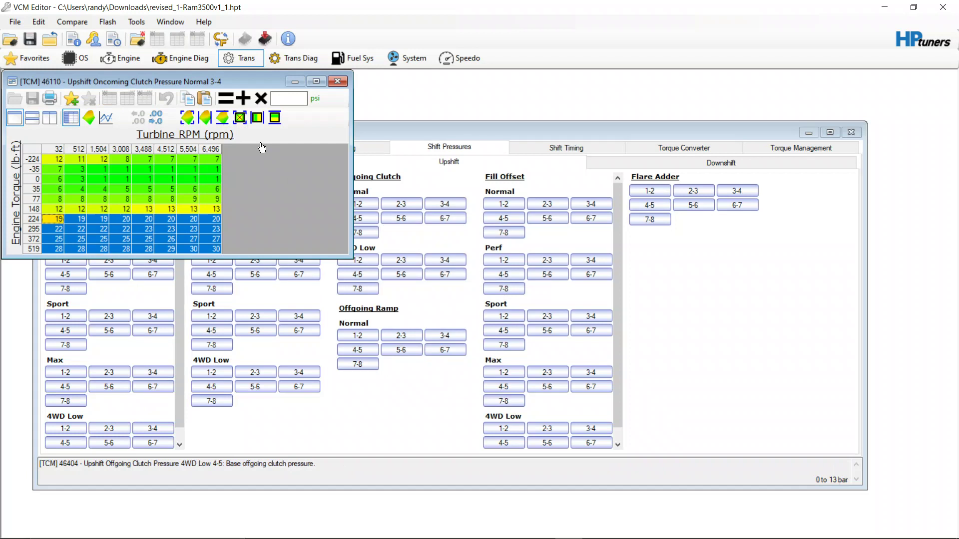
pyautogui.click(284, 100)
pyautogui.write('15')
pyautogui.click(226, 99)
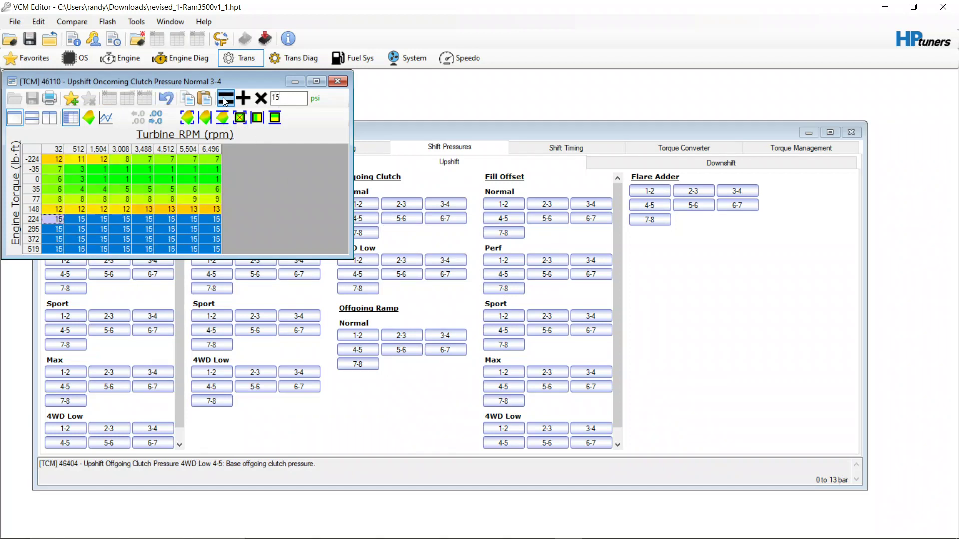
pyautogui.moveTo(35, 220); pyautogui.dragTo(31, 180)
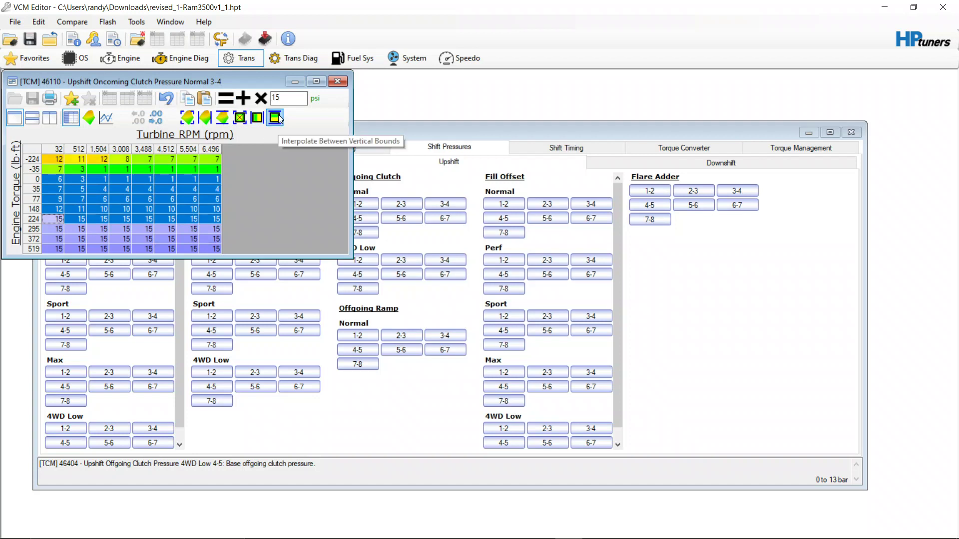
pyautogui.click(189, 170)
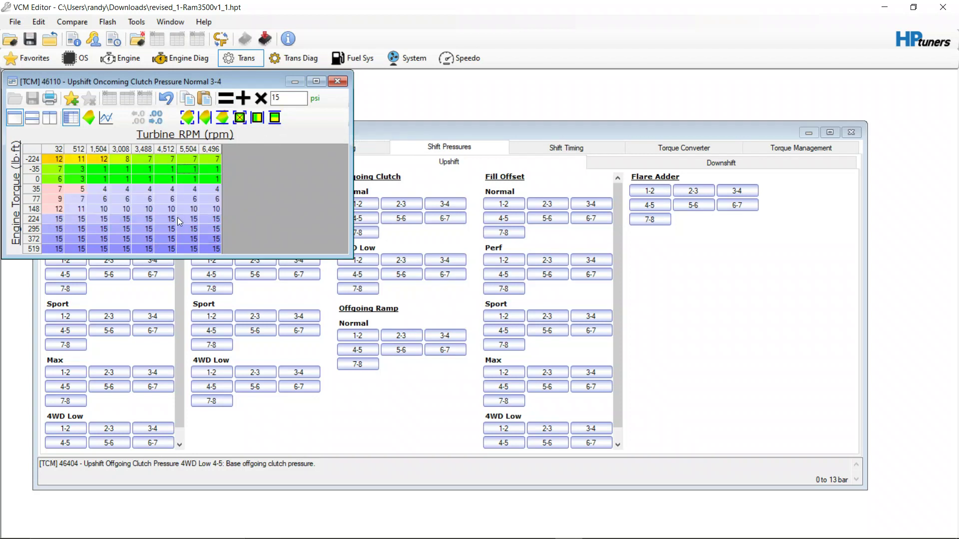
pyautogui.click(337, 81)
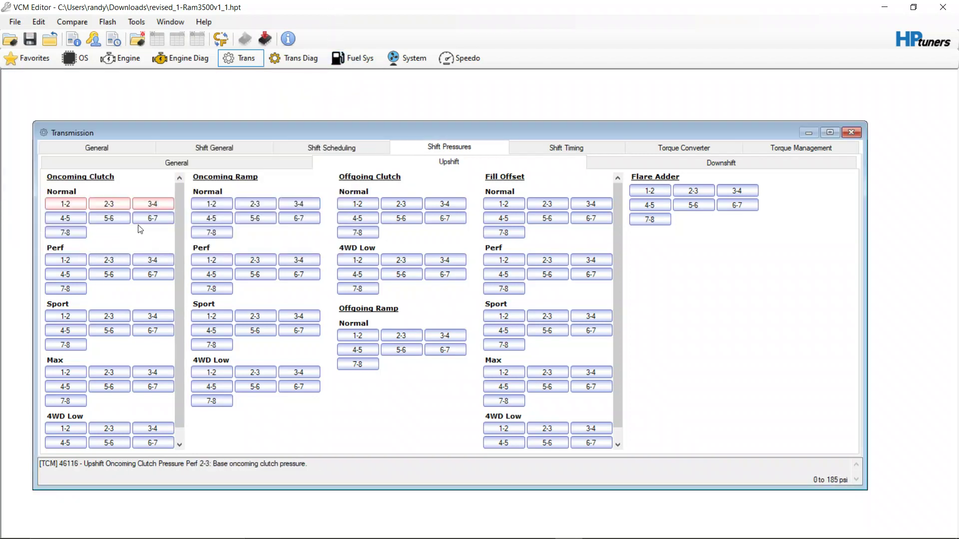
# - Add 15 psi to the 224–519 lb·ft rows of the Normal 4-5 oncoming clutch pressure table and interpolate vertically from 0 to 224 lb·ft
pyautogui.click(66, 218)
pyautogui.moveTo(175, 349); pyautogui.dragTo(345, 378)
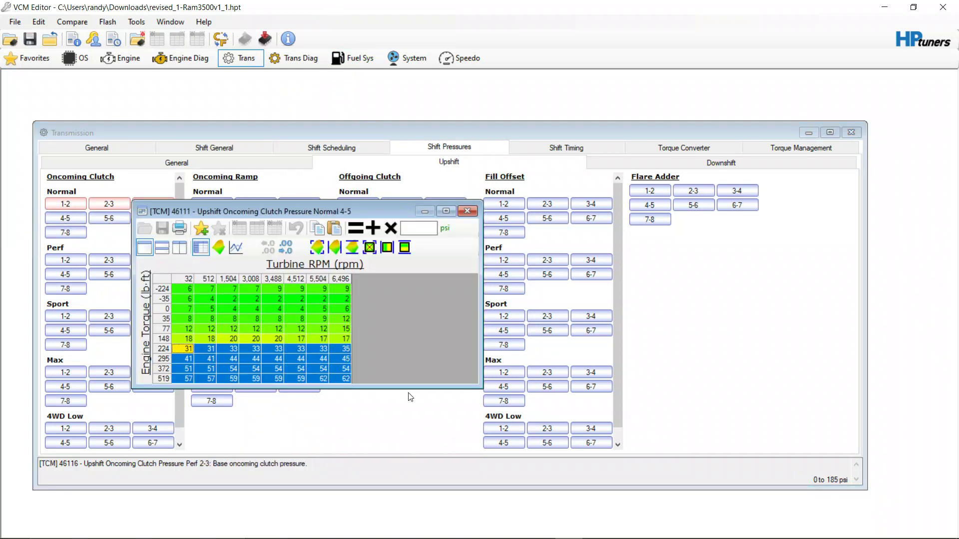
pyautogui.click(423, 230)
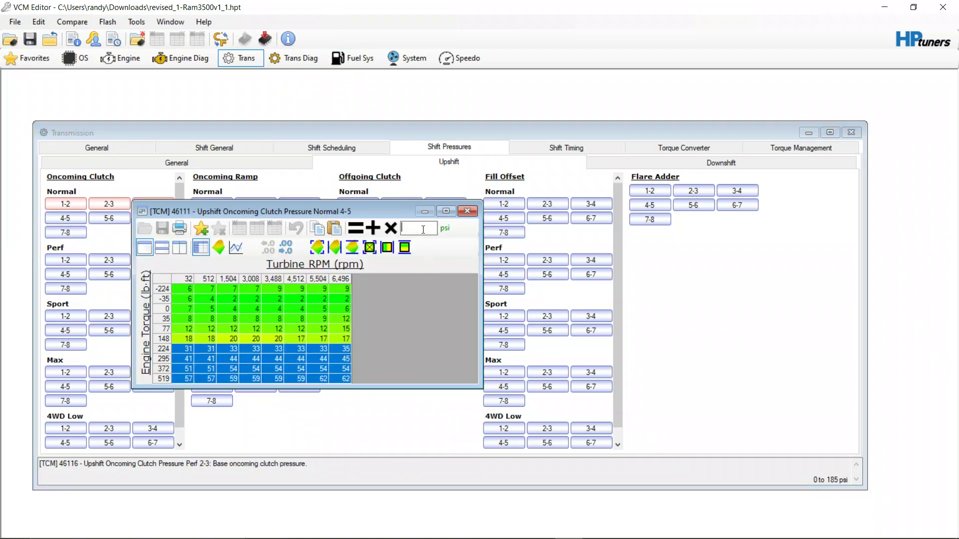
pyautogui.click(372, 228)
pyautogui.moveTo(162, 351); pyautogui.dragTo(174, 312)
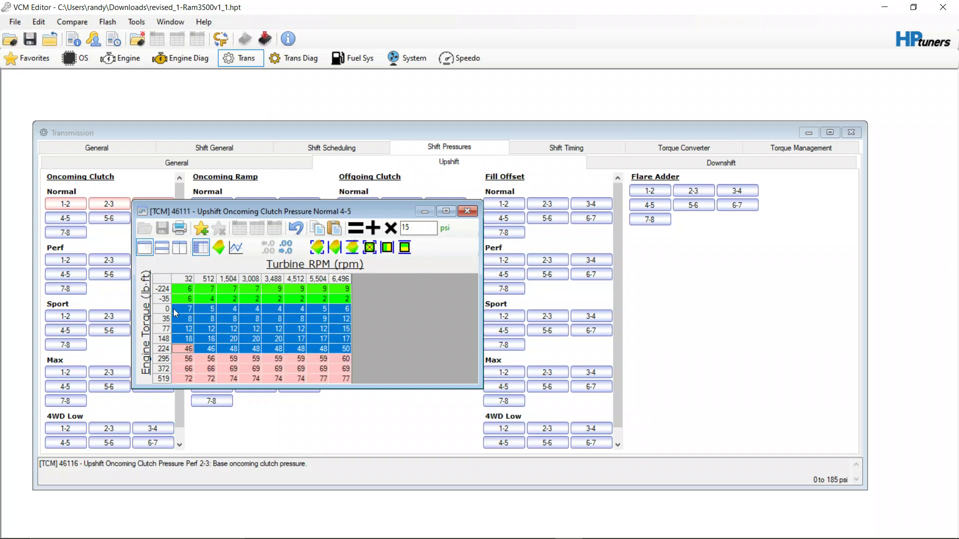
pyautogui.click(404, 247)
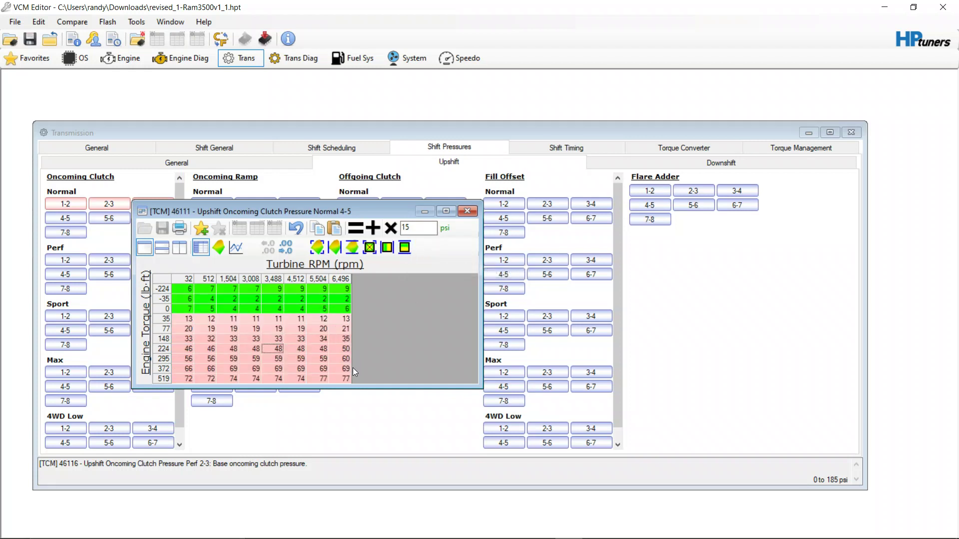
# - Review the Normal 4-5 oncoming clutch pressures across the turbine RPM columns and torque rows, and close the table
pyautogui.moveTo(259, 278); pyautogui.dragTo(188, 278)
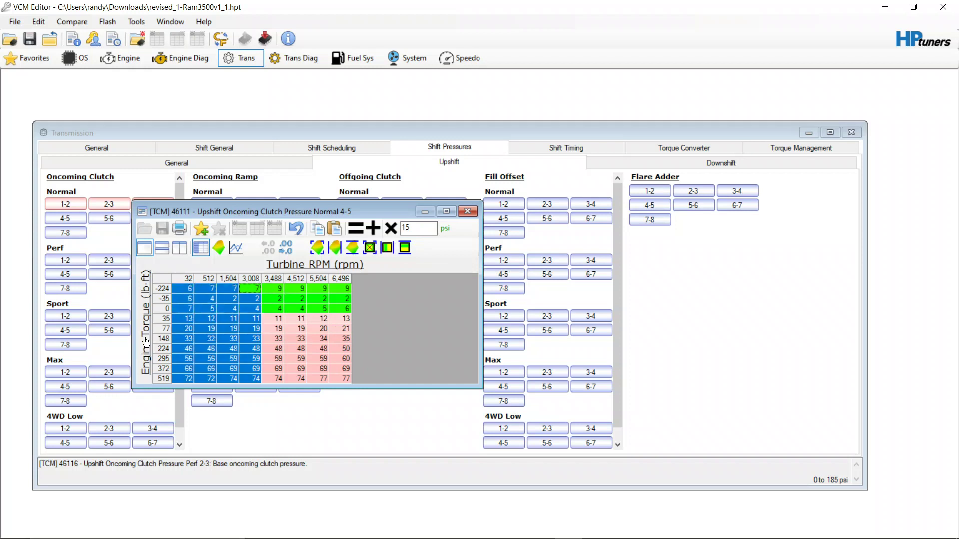
pyautogui.moveTo(266, 290); pyautogui.dragTo(366, 338)
pyautogui.click(289, 341)
pyautogui.moveTo(297, 288); pyautogui.dragTo(233, 355)
pyautogui.click(205, 319)
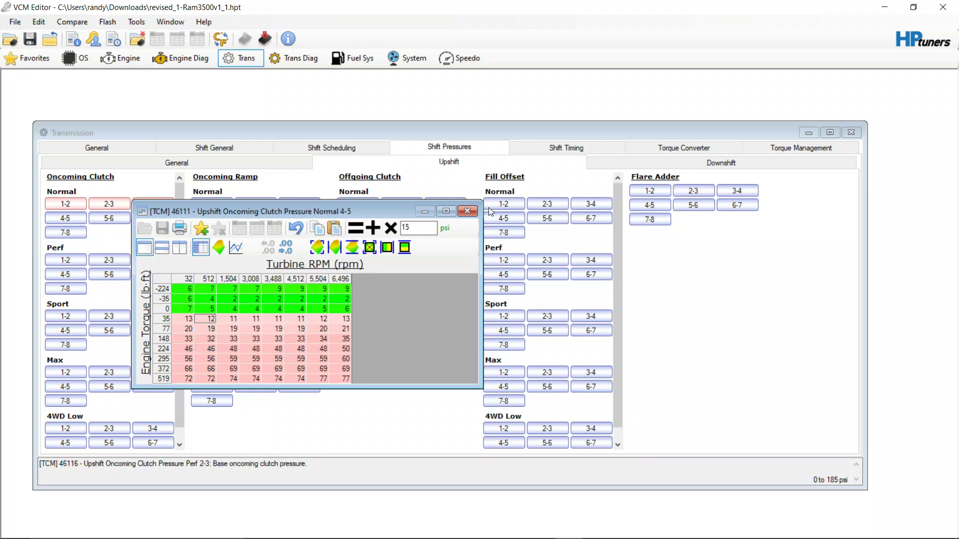
pyautogui.click(467, 211)
# - Increase the Normal 5-6 oncoming clutch pressure by 15 psi in the 224–519 lb·ft rows and interpolate vertically between 0 and 224 lb·ft
pyautogui.click(96, 217)
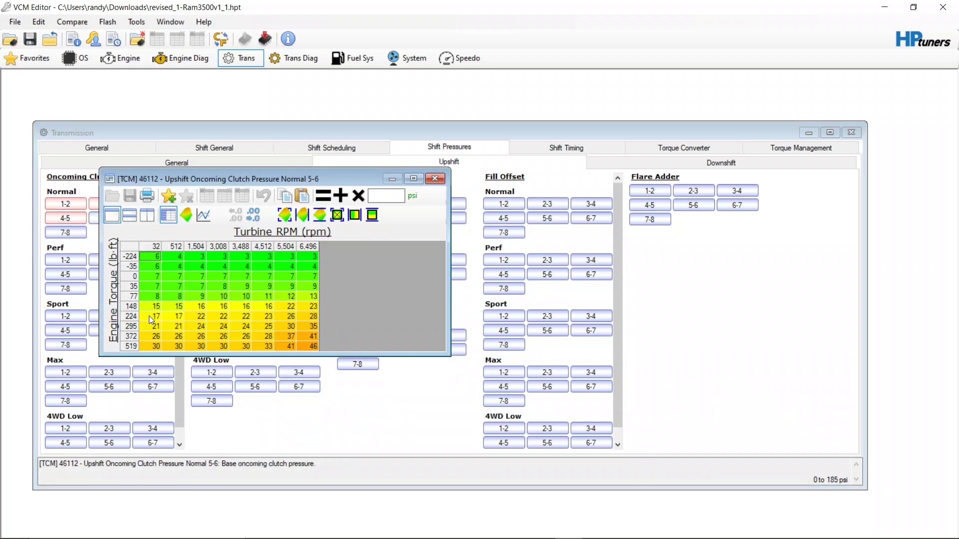
pyautogui.moveTo(148, 315); pyautogui.dragTo(313, 346)
pyautogui.click(390, 195)
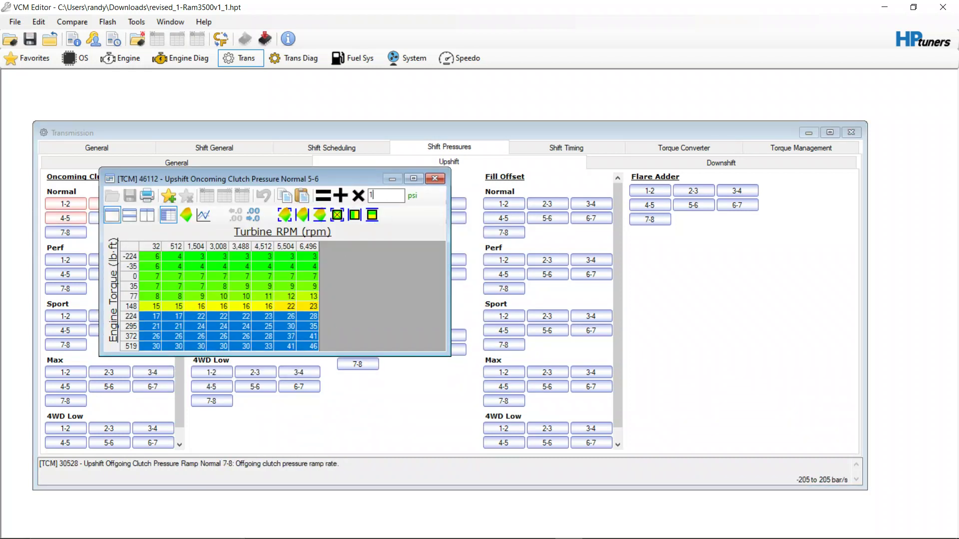
pyautogui.click(340, 195)
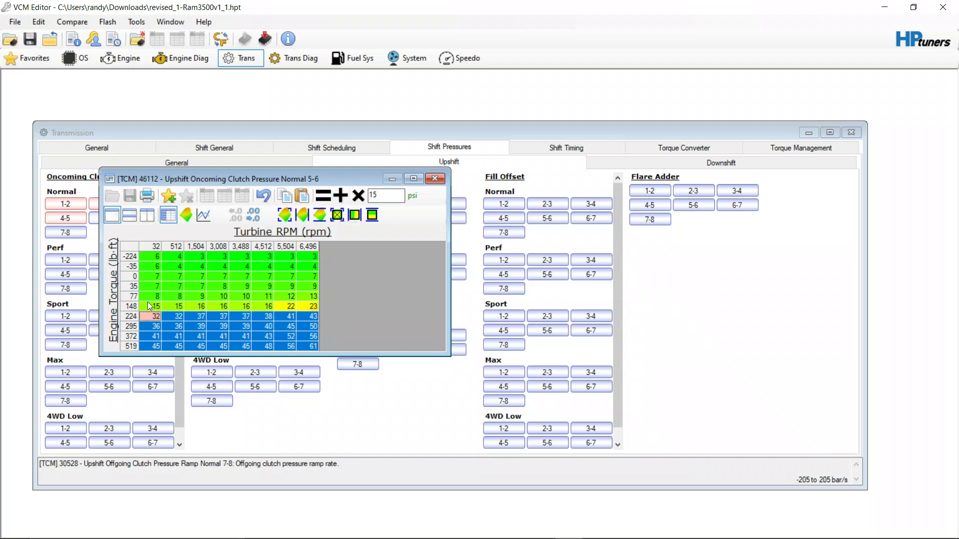
pyautogui.moveTo(134, 317); pyautogui.dragTo(139, 278)
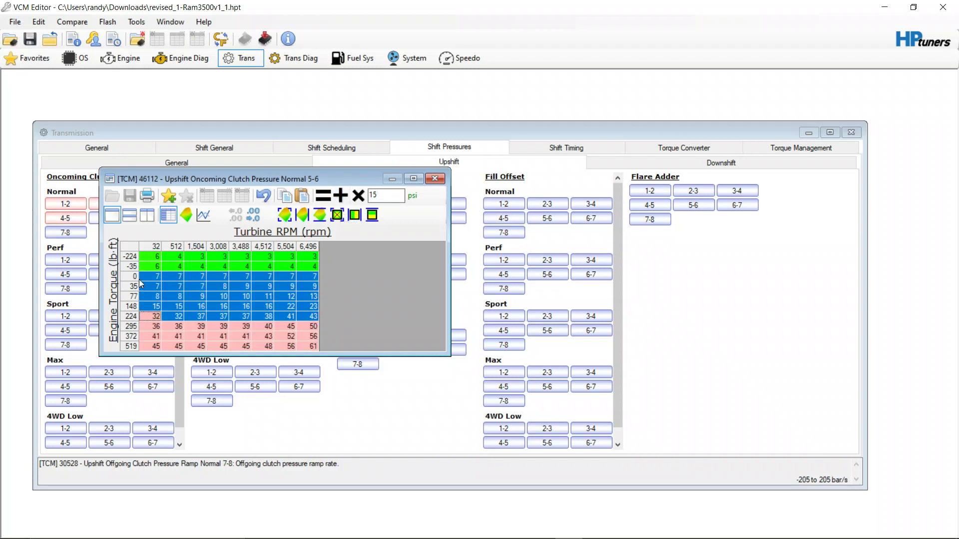
pyautogui.click(372, 215)
pyautogui.click(278, 301)
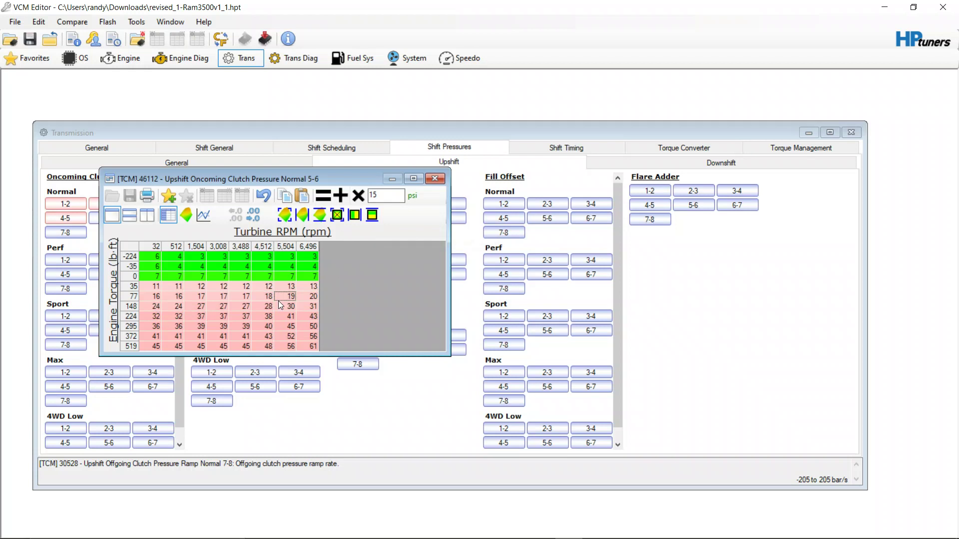
pyautogui.click(441, 179)
# - Add 15 psi to the 224–519 lb·ft rows of the Normal 6-7 oncoming clutch pressure table and interpolate vertically from 0 to 224 lb·ft
pyautogui.click(153, 219)
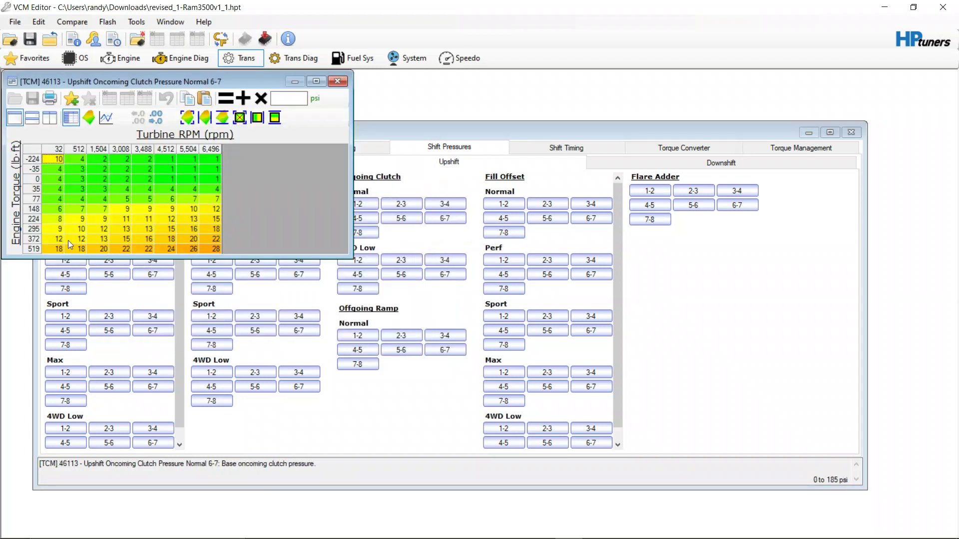
pyautogui.moveTo(50, 220); pyautogui.dragTo(324, 291)
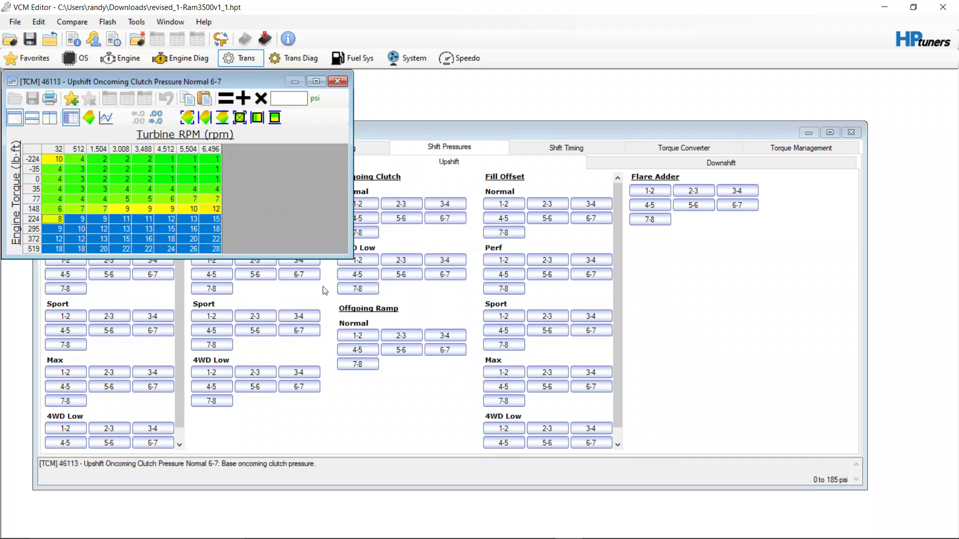
pyautogui.click(296, 99)
pyautogui.write('15')
pyautogui.click(243, 98)
pyautogui.click(38, 223)
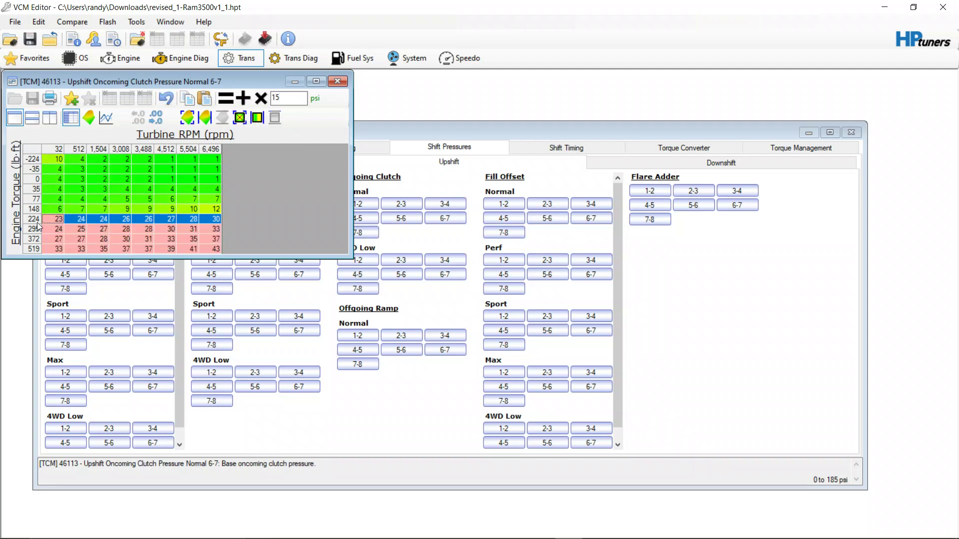
pyautogui.moveTo(37, 223); pyautogui.dragTo(34, 186)
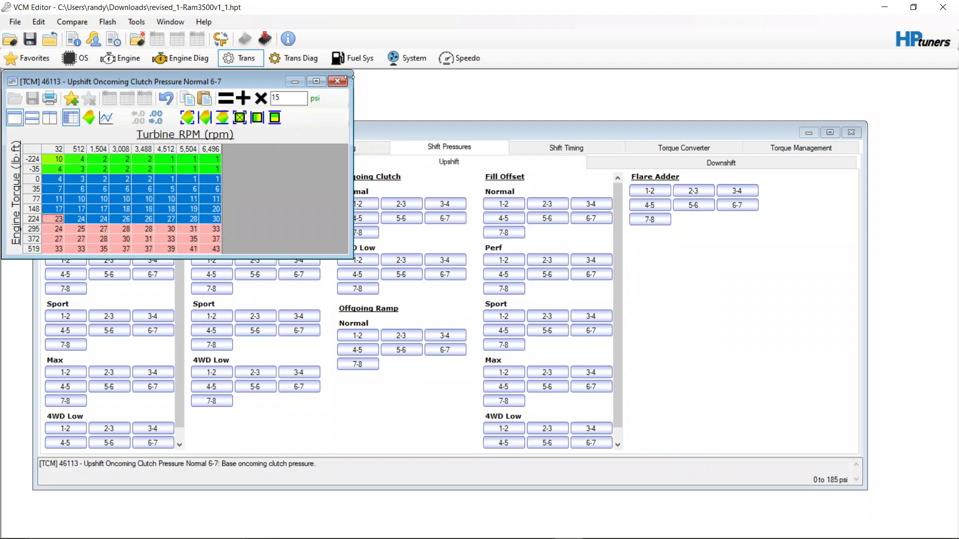
pyautogui.click(337, 81)
# - Add 15 psi to the 224–519 lb·ft rows of the Normal 7-8 oncoming clutch pressure table and interpolate vertically from 0 to 224 lb·ft
pyautogui.click(78, 232)
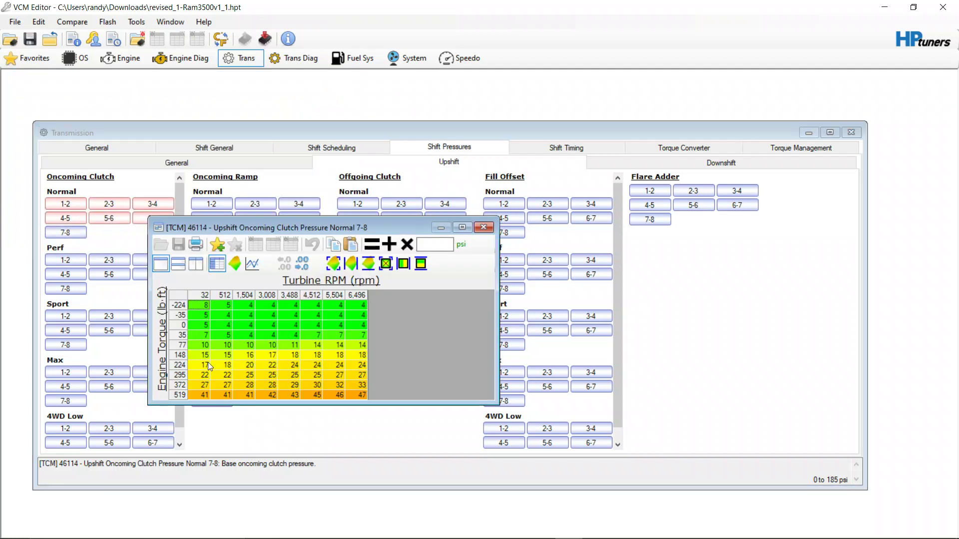
pyautogui.moveTo(202, 367); pyautogui.dragTo(357, 395)
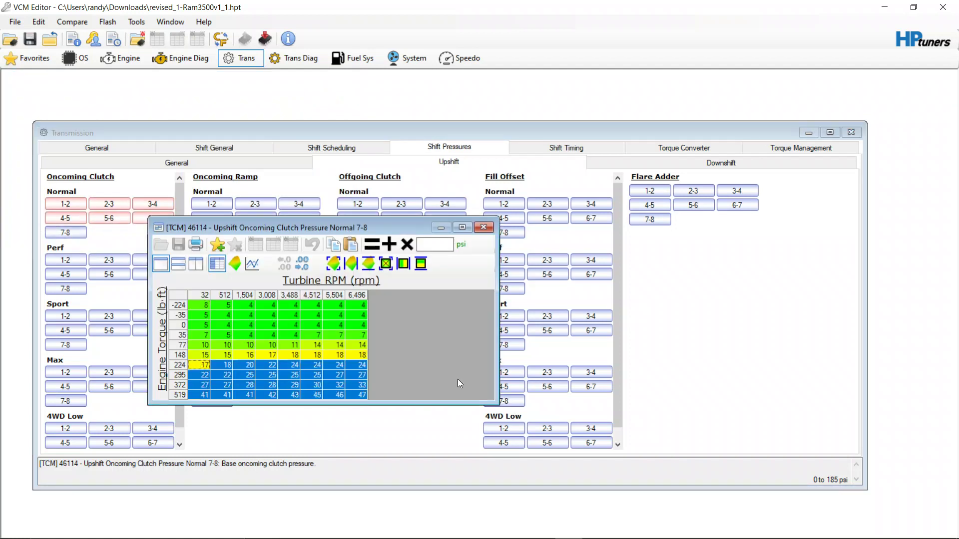
pyautogui.click(438, 244)
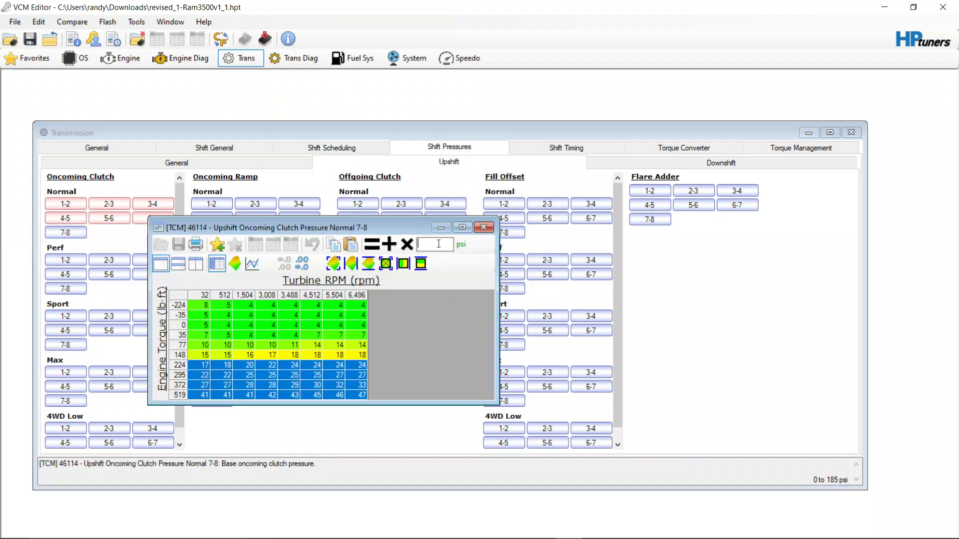
pyautogui.click(390, 245)
pyautogui.moveTo(180, 365); pyautogui.dragTo(179, 325)
pyautogui.click(419, 265)
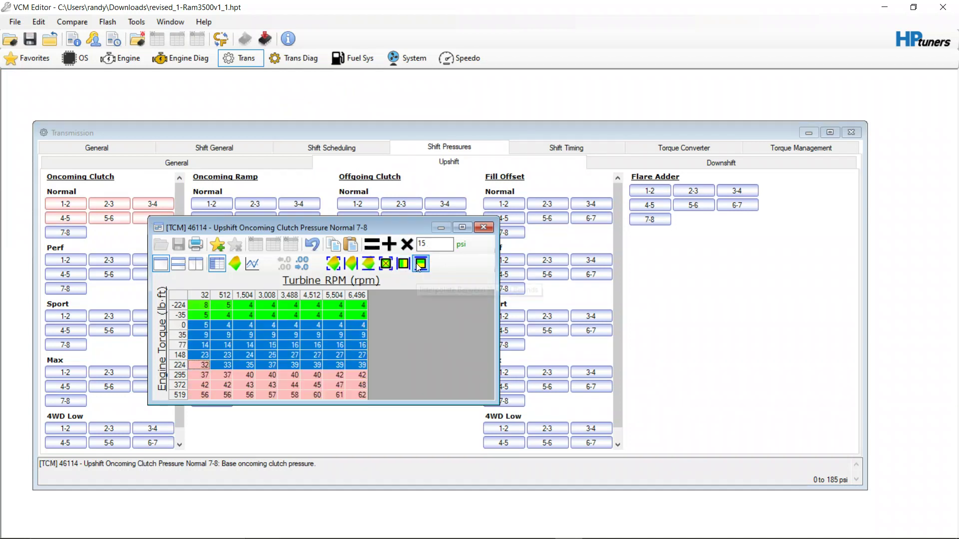
pyautogui.click(484, 227)
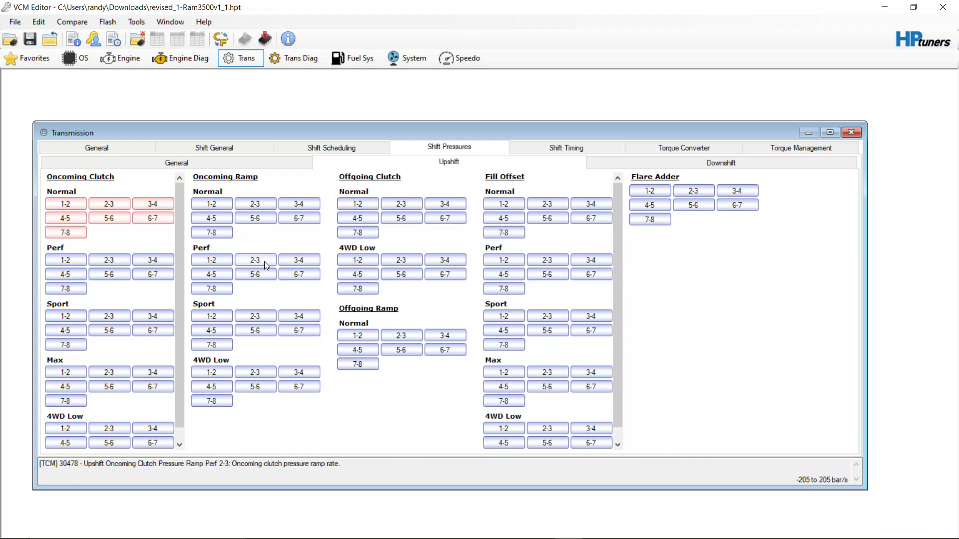
# - Review the Normal 1-2 upshift oncoming clutch pressures and the list of downshift pressure tables
pyautogui.click(69, 205)
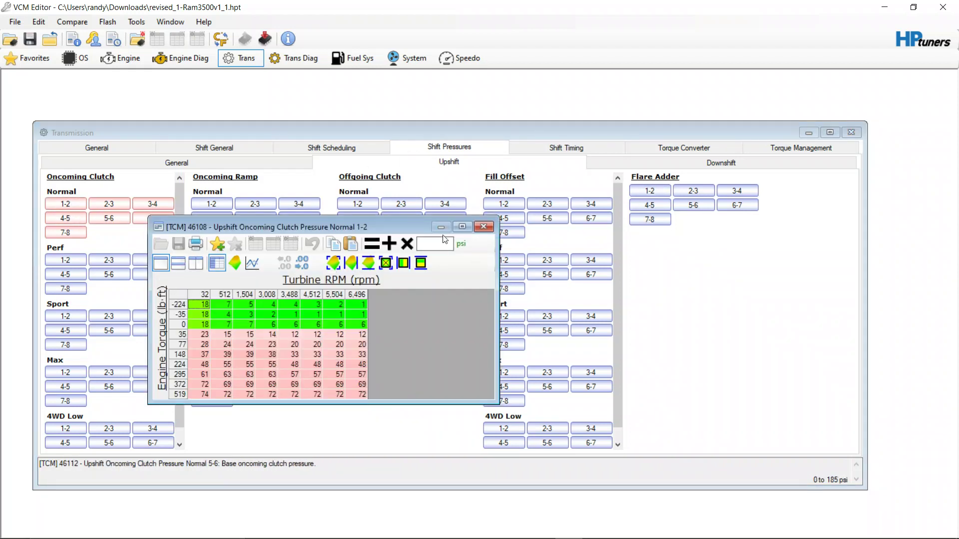
pyautogui.click(484, 227)
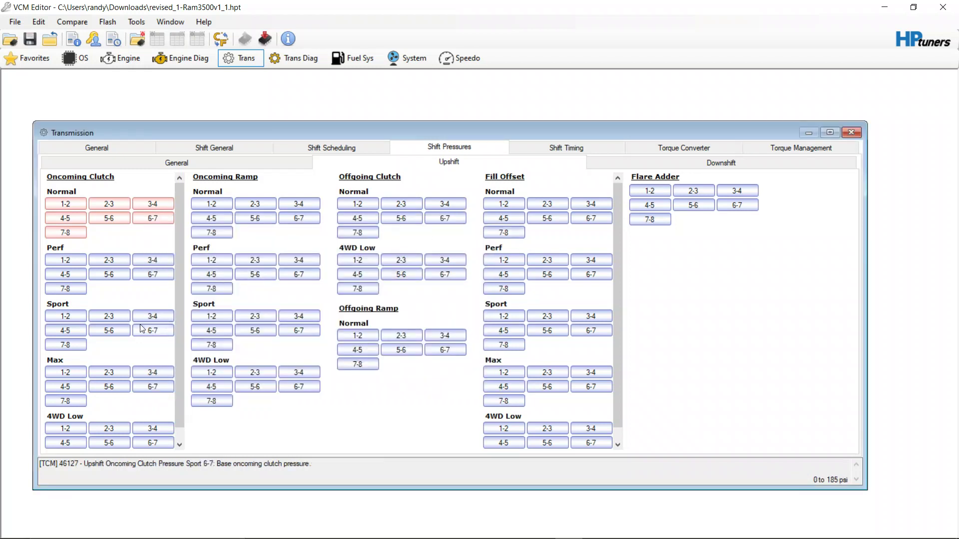
pyautogui.click(664, 162)
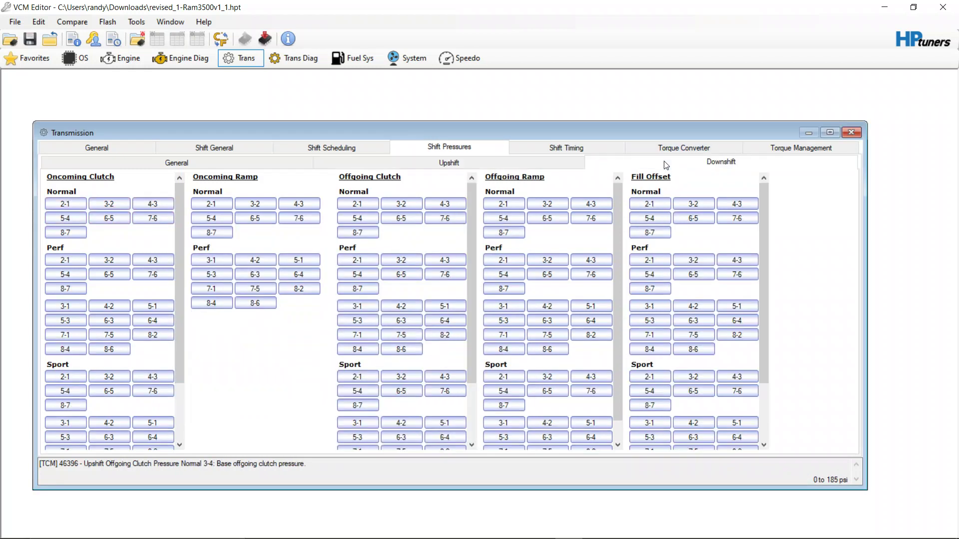
# - In the upshift shift timing settings, reduce every cell of the Normal 1-2 nominal slip time table by 50 ms
pyautogui.click(564, 147)
pyautogui.click(477, 164)
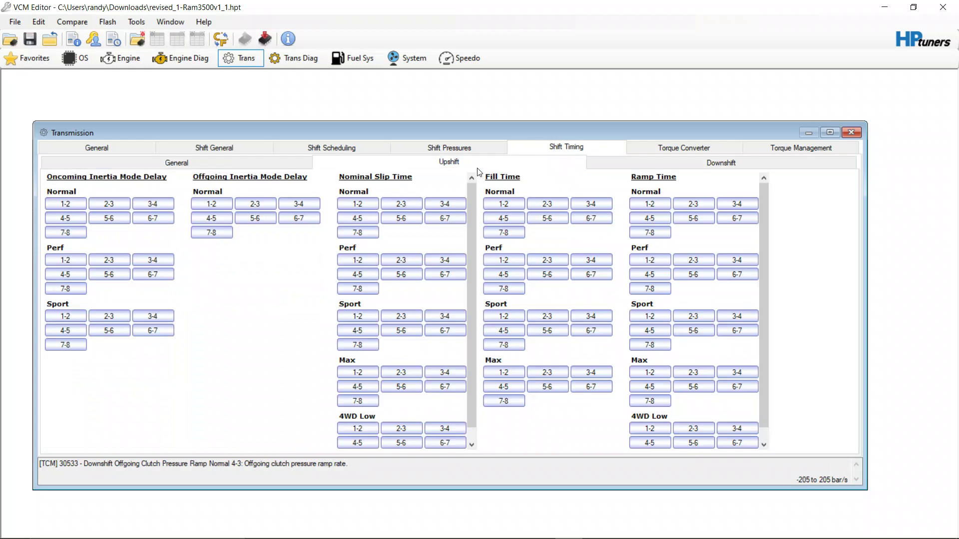
pyautogui.click(358, 204)
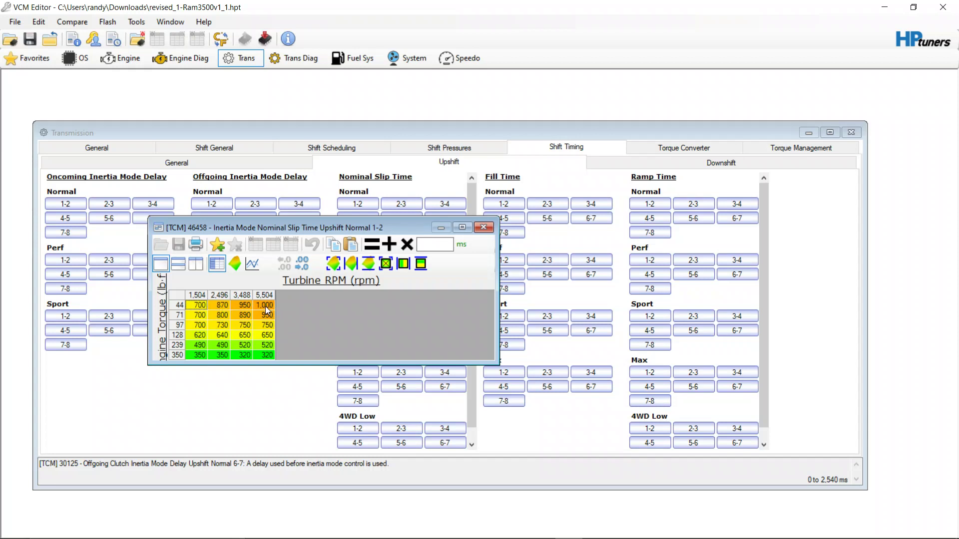
pyautogui.click(173, 296)
pyautogui.click(450, 247)
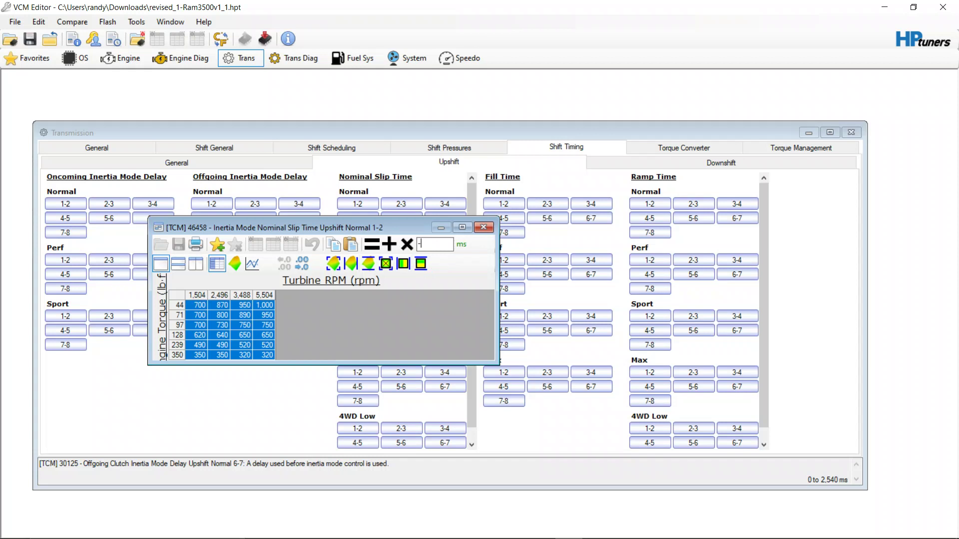
pyautogui.write('-50')
pyautogui.click(389, 244)
pyautogui.click(483, 228)
# - Subtract 50 ms from all cells of the Normal 2-3 nominal slip time table and close it
pyautogui.click(407, 204)
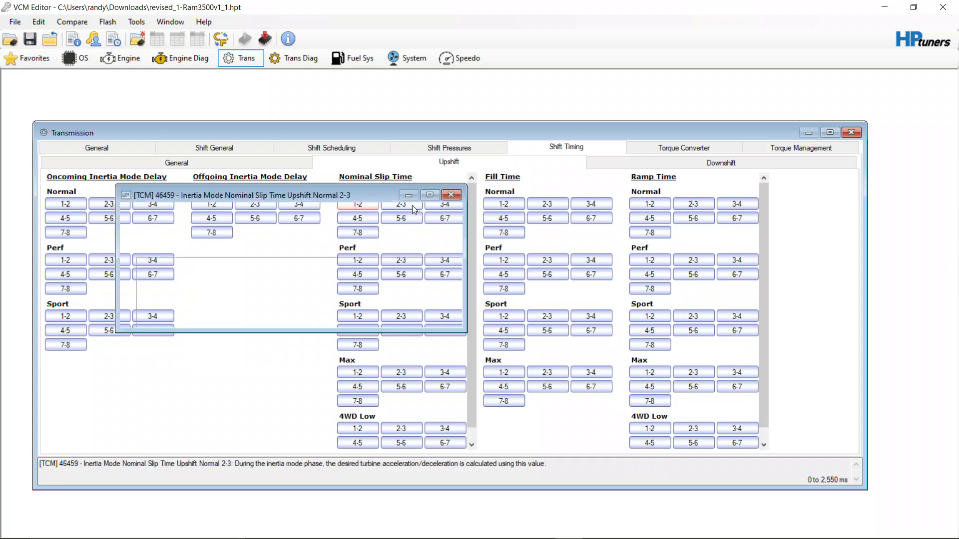
pyautogui.hotkey('ctrl', 'a')
pyautogui.click(398, 214)
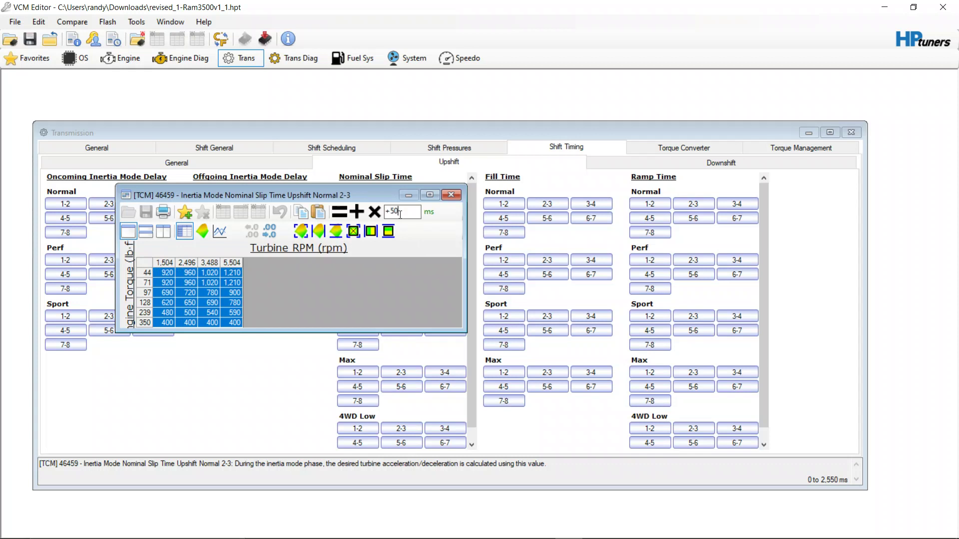
pyautogui.write('+50')
pyautogui.press('BackSpace')
pyautogui.press('BackSpace')
pyautogui.press('BackSpace')
pyautogui.write('-')
pyautogui.click(358, 214)
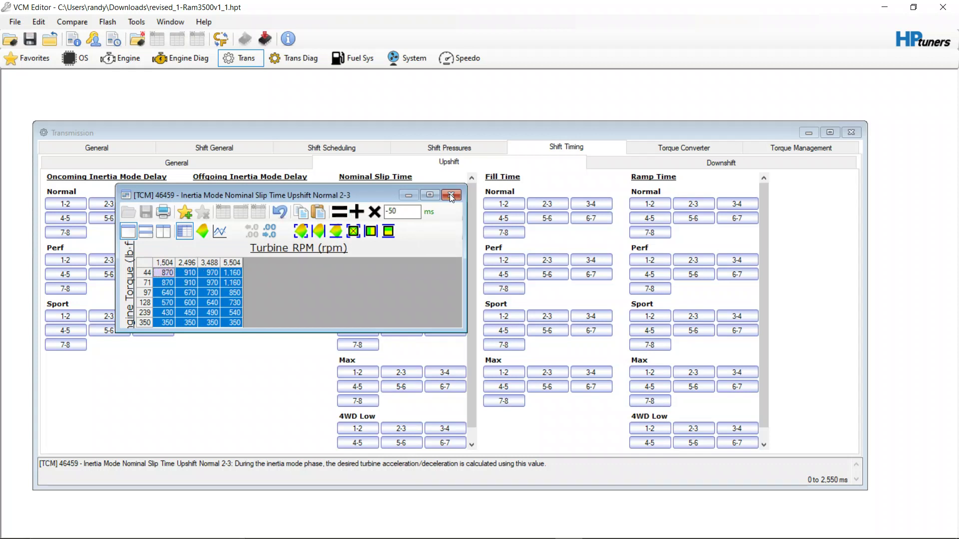
pyautogui.click(451, 196)
# - Lower the whole Normal 3-4 nominal slip time table by 50 ms
pyautogui.click(445, 204)
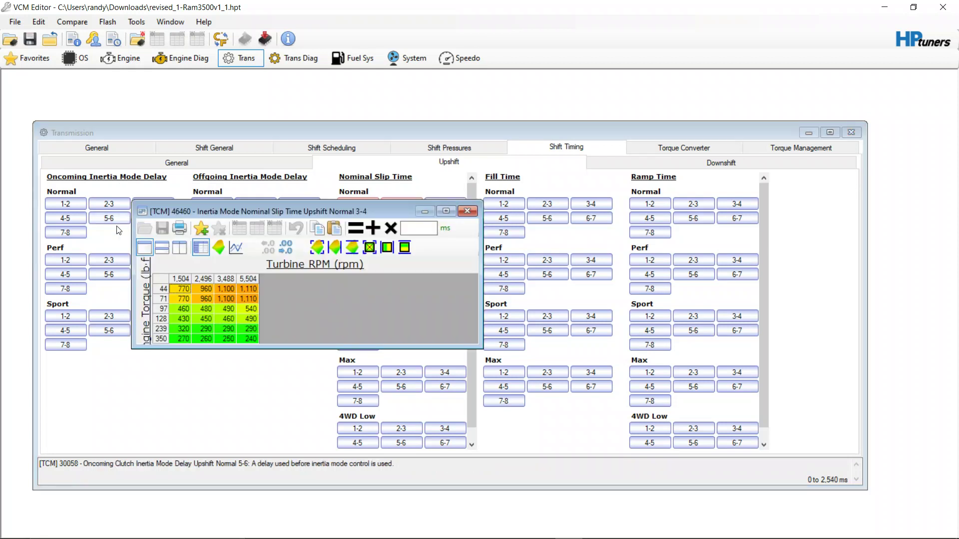
pyautogui.click(427, 231)
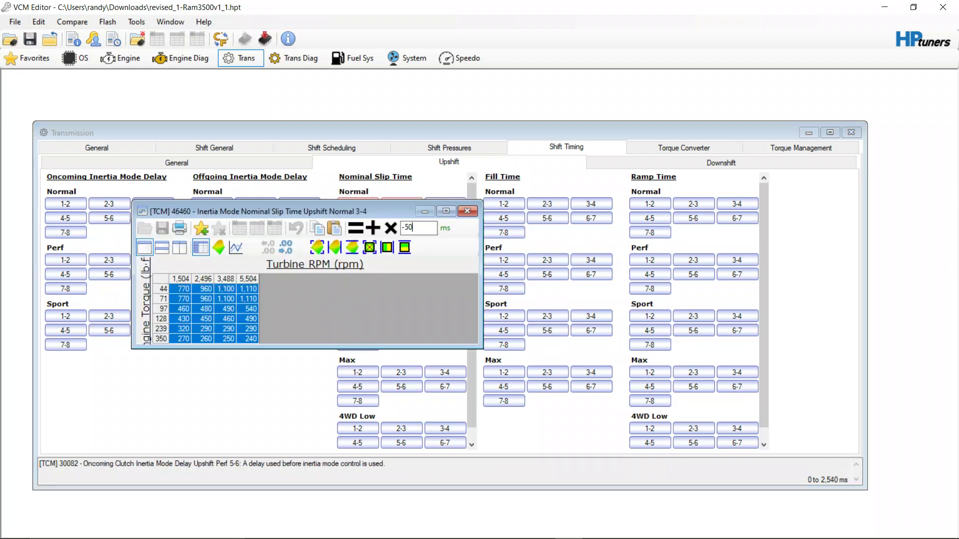
pyautogui.click(373, 229)
pyautogui.click(467, 211)
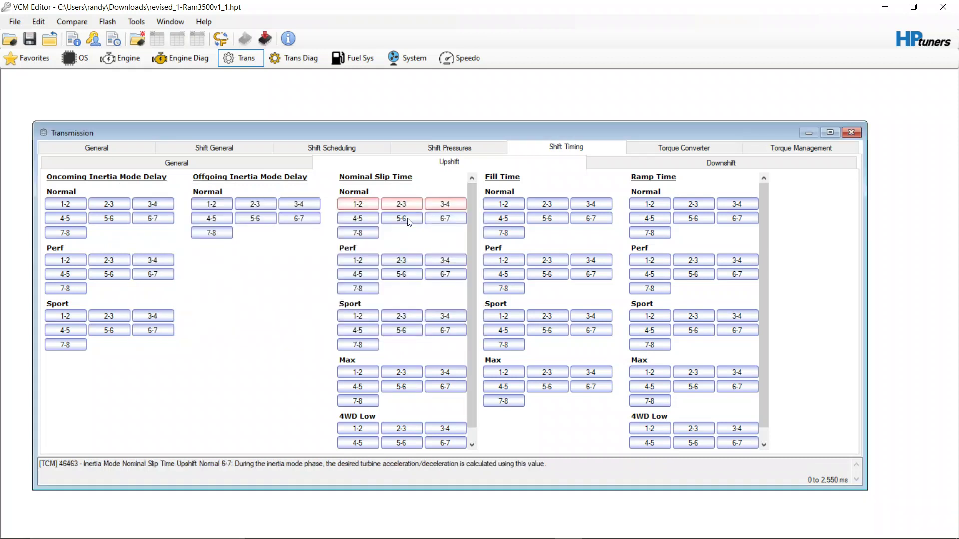
# - Reduce all Normal 4-5 nominal slip times by 50 ms and close the table
pyautogui.click(357, 219)
pyautogui.click(35, 148)
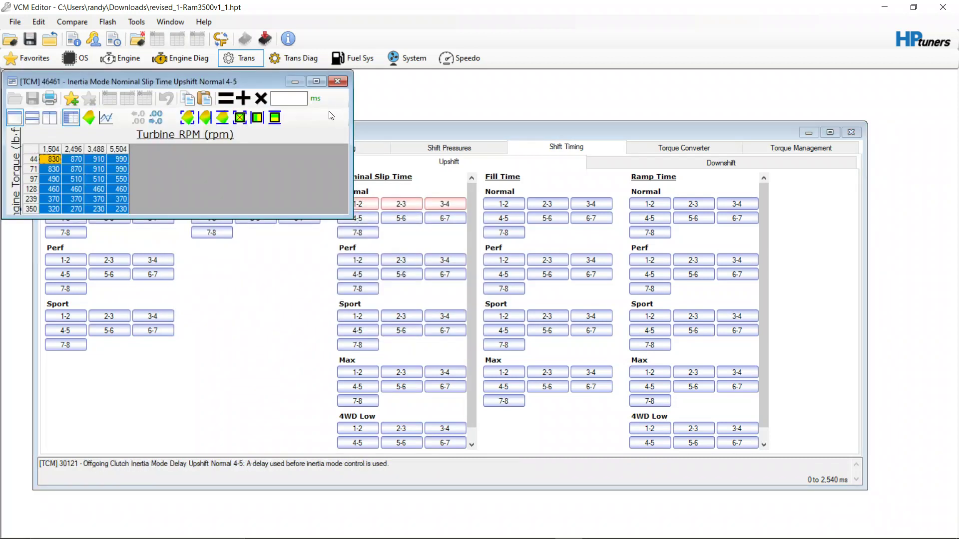
pyautogui.click(287, 100)
pyautogui.click(244, 99)
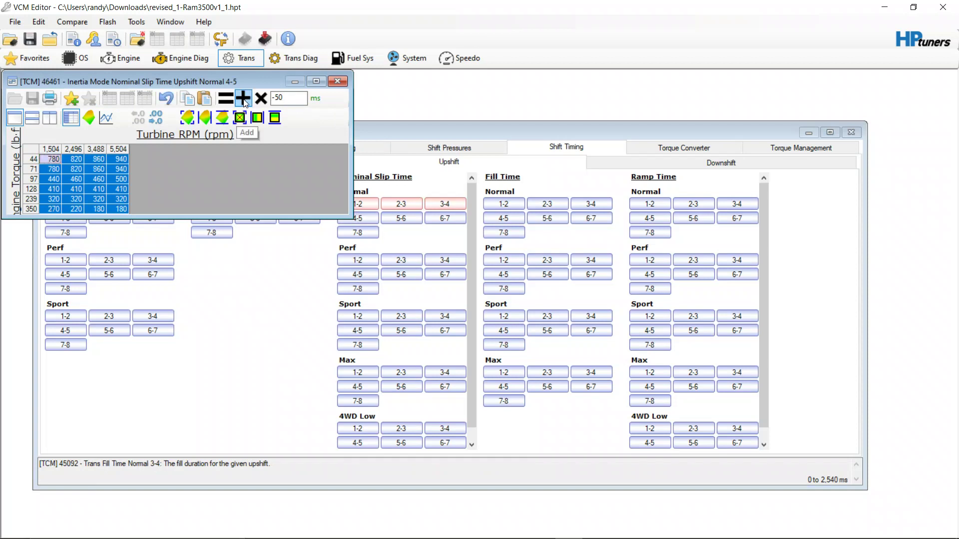
pyautogui.click(337, 81)
# - Subtract 50 ms from every value in the Normal 5-6 nominal slip time table
pyautogui.click(401, 218)
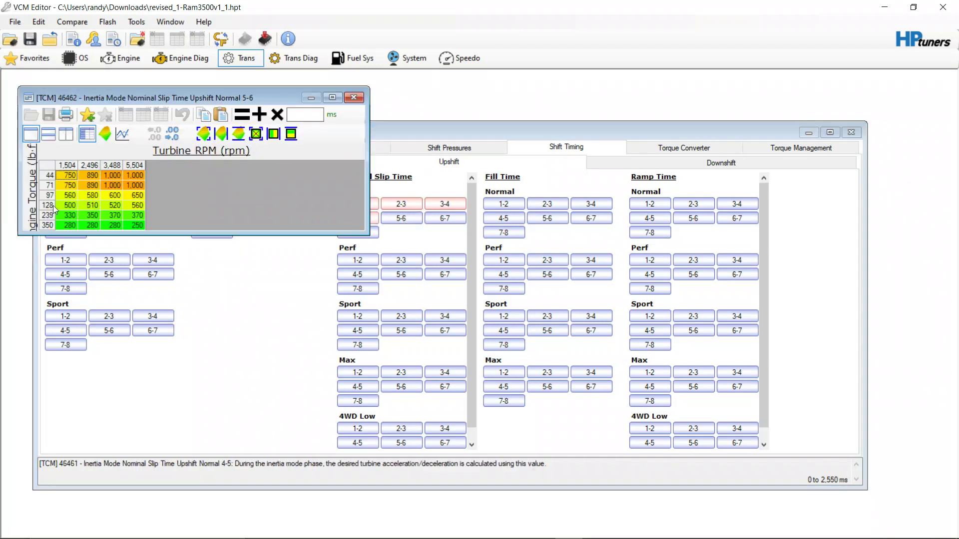
pyautogui.click(48, 165)
pyautogui.click(308, 116)
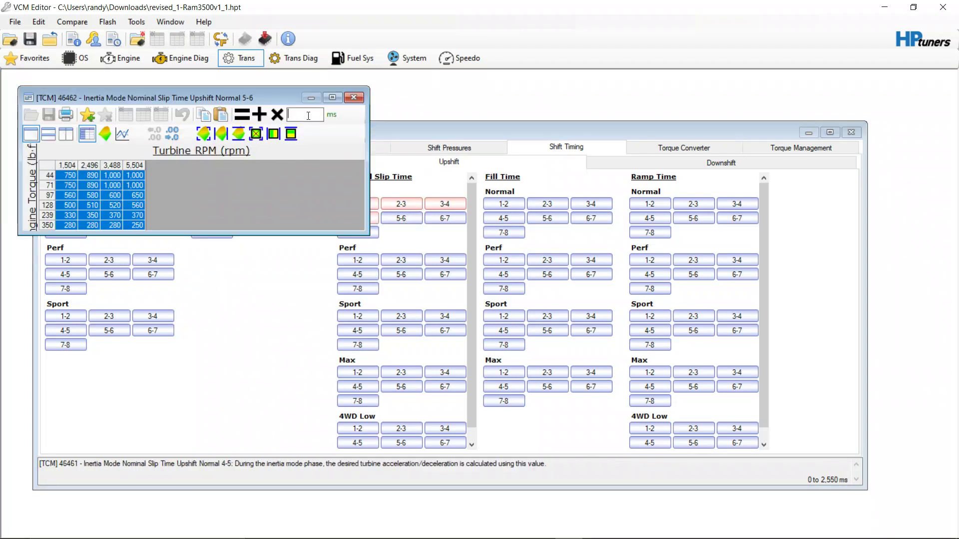
pyautogui.write('-50')
pyautogui.click(264, 116)
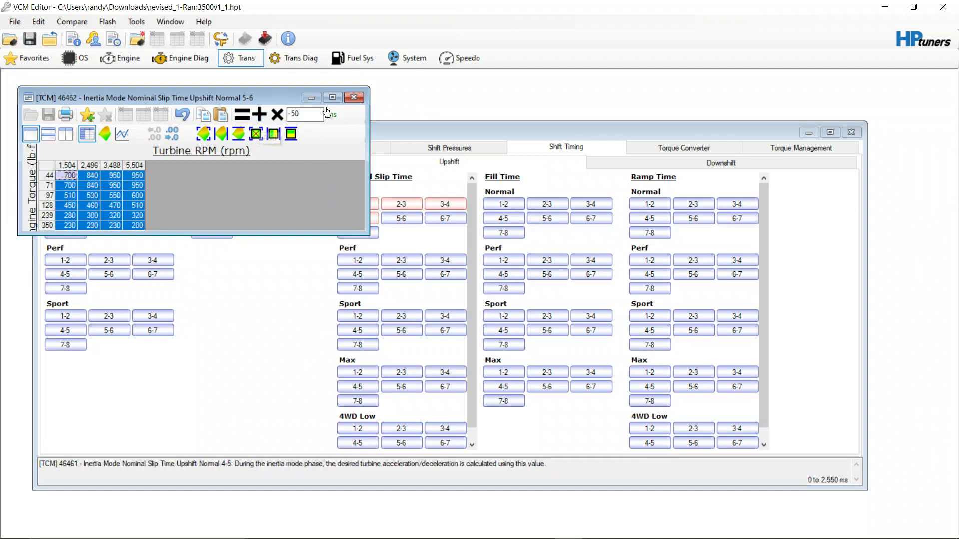
pyautogui.click(353, 97)
# - Decrease all Normal 6-7 nominal slip times by 50 ms and close the table
pyautogui.click(438, 220)
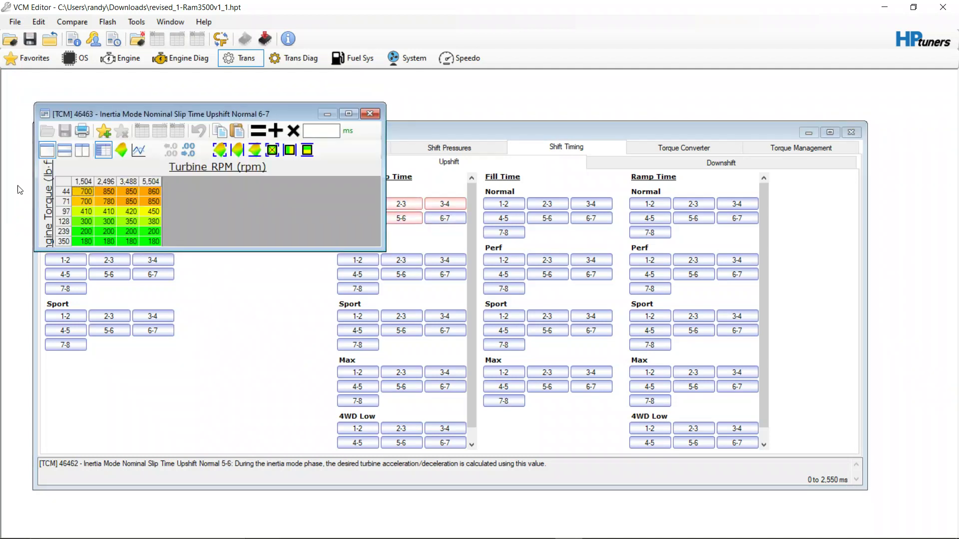
pyautogui.click(64, 183)
pyautogui.click(328, 131)
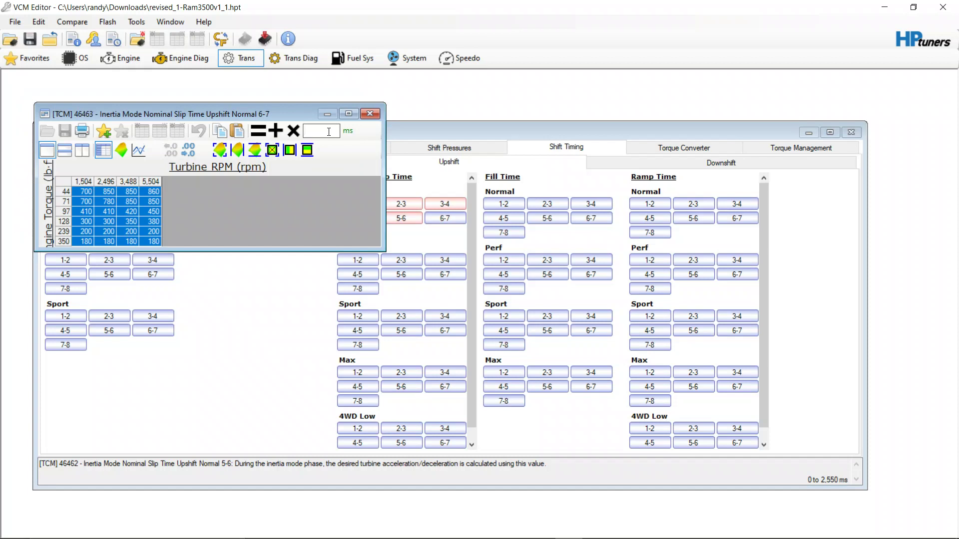
pyautogui.write('-50')
pyautogui.click(275, 131)
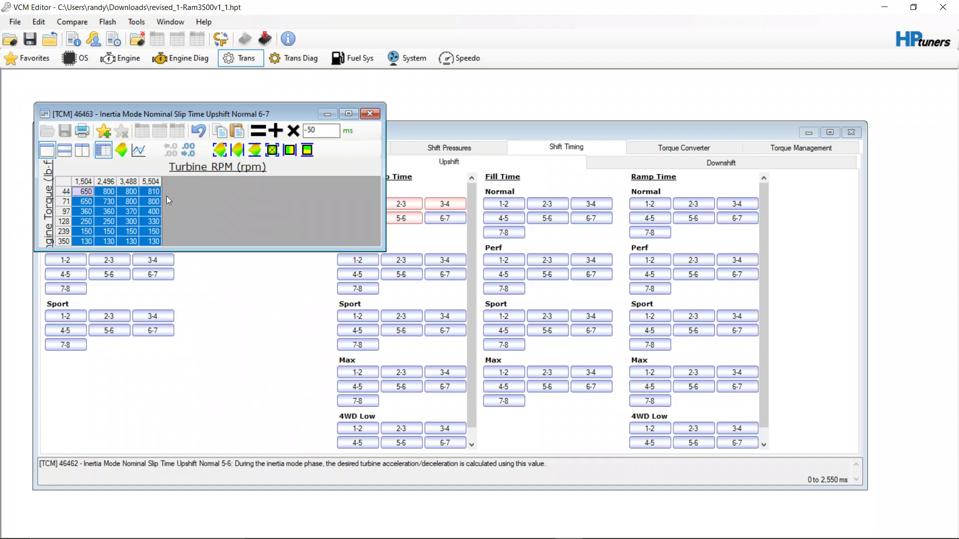
pyautogui.click(153, 202)
pyautogui.click(370, 113)
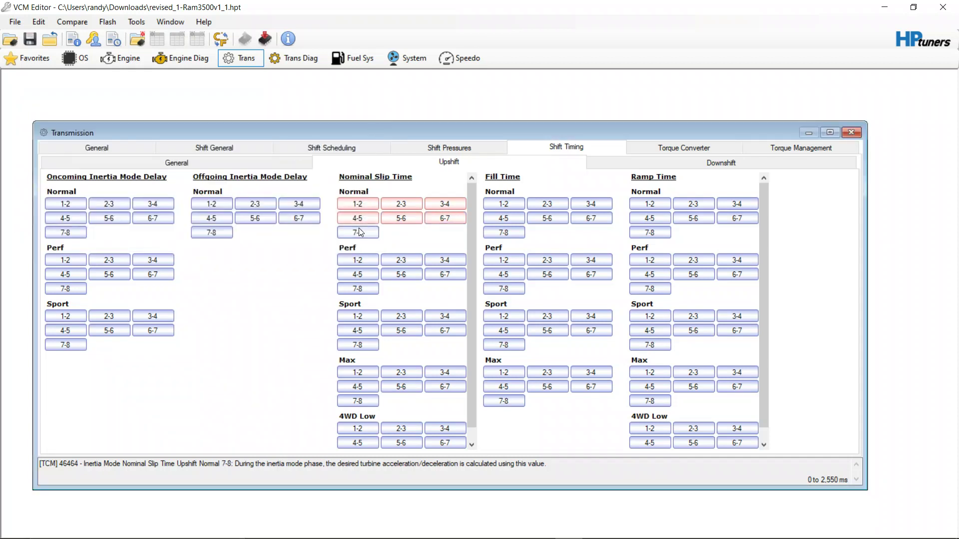
# - Apply a 50 ms reduction to the entire Normal 7-8 nominal slip time table
pyautogui.click(360, 232)
pyautogui.moveTo(92, 208); pyautogui.dragTo(172, 257)
pyautogui.click(343, 151)
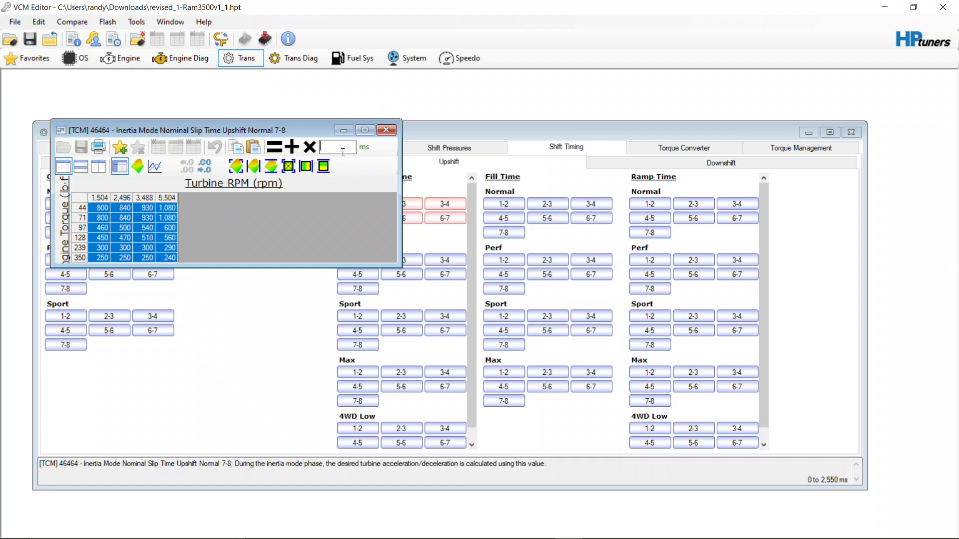
pyautogui.write('-50')
pyautogui.click(292, 146)
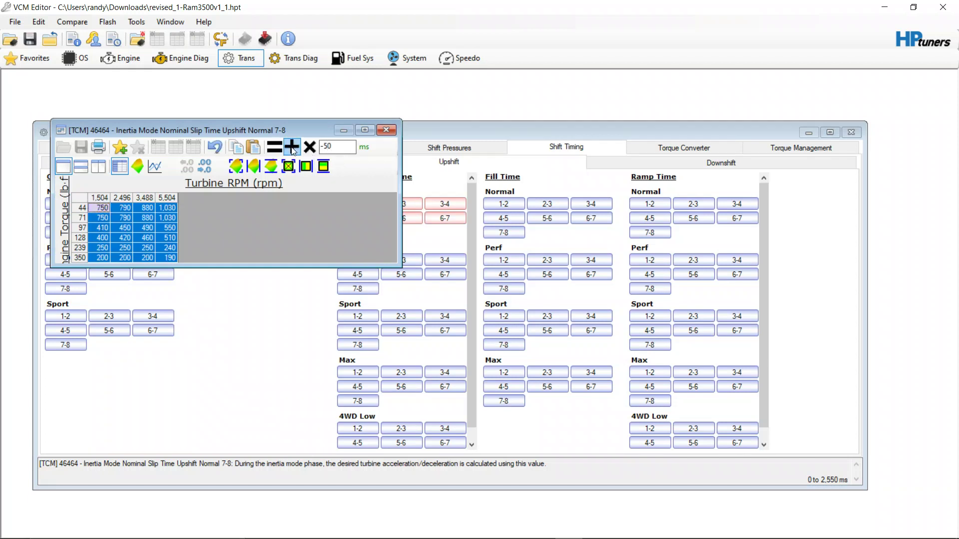
pyautogui.click(386, 130)
# - Subtract 50 ms from every cell of the Normal 1-2 upshift fill time table and close it
pyautogui.click(505, 205)
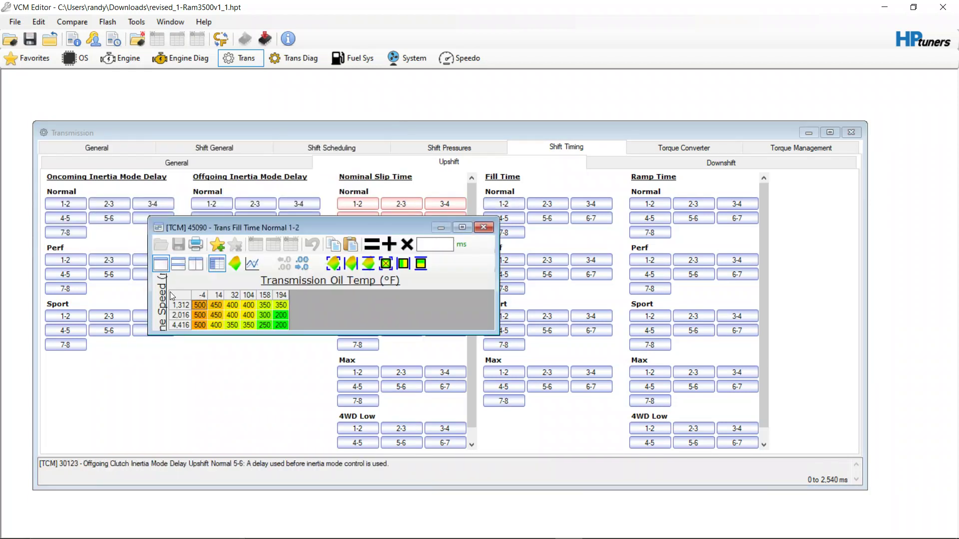
pyautogui.click(180, 296)
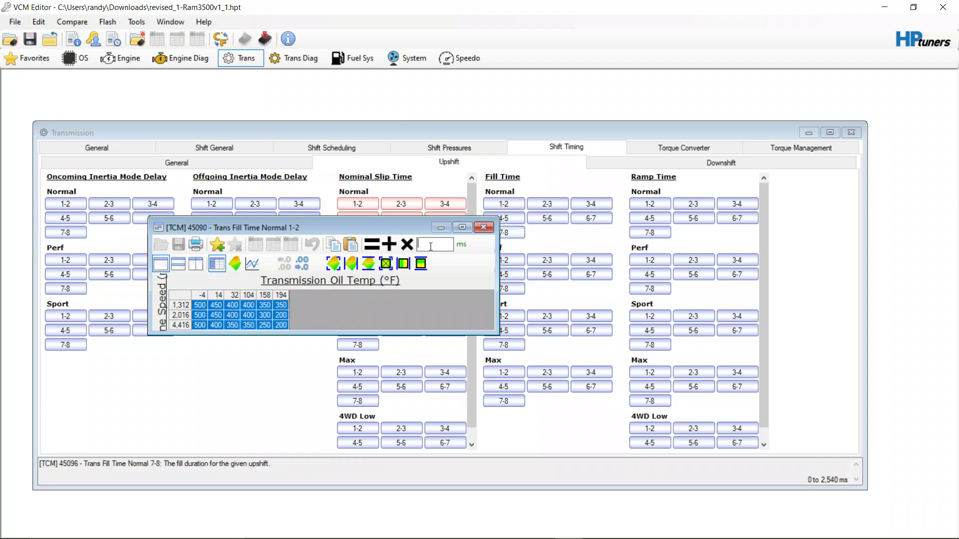
pyautogui.write('-50')
pyautogui.click(389, 244)
pyautogui.click(483, 228)
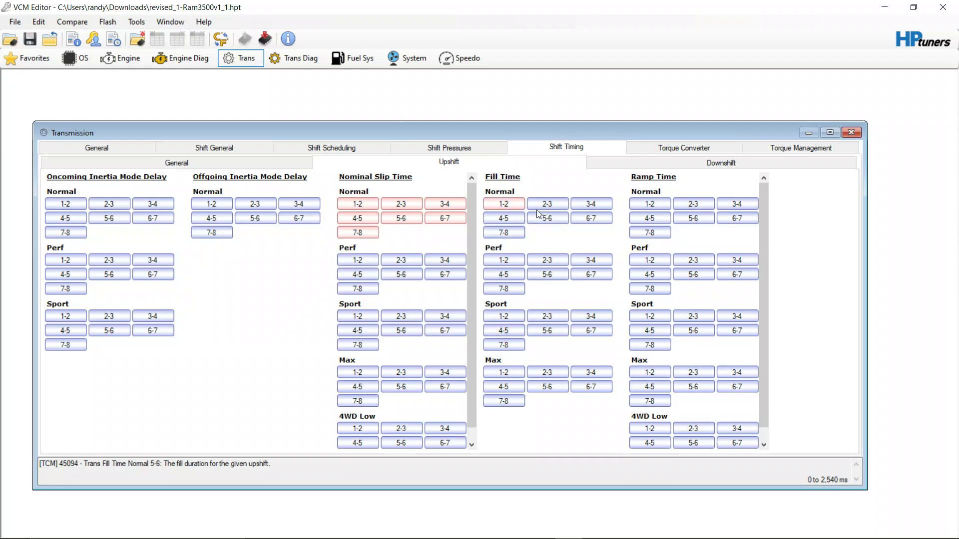
# - Reduce all Normal 2-3 upshift fill times by 50 ms, enlarge the table window to check the values, and close it
pyautogui.click(539, 205)
pyautogui.click(43, 153)
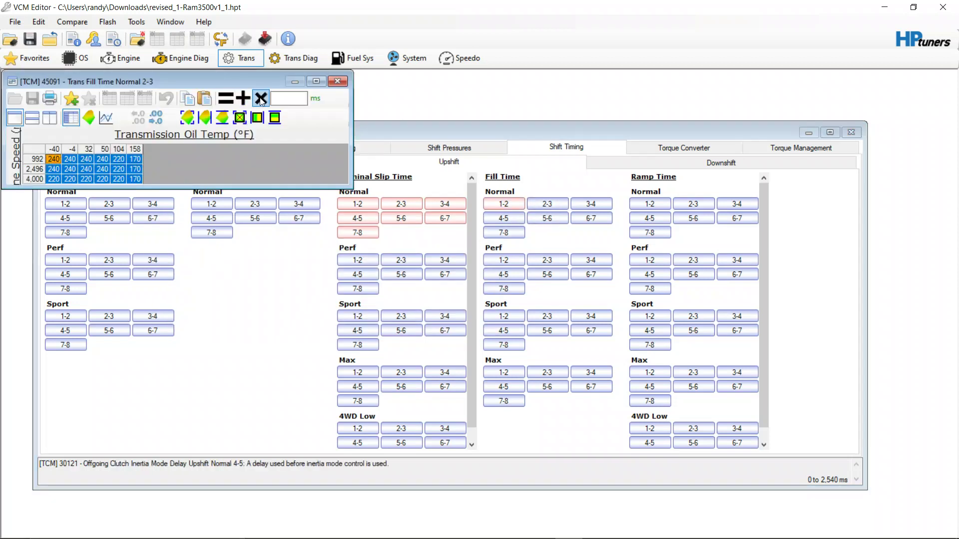
pyautogui.click(282, 97)
pyautogui.write('-50')
pyautogui.click(243, 98)
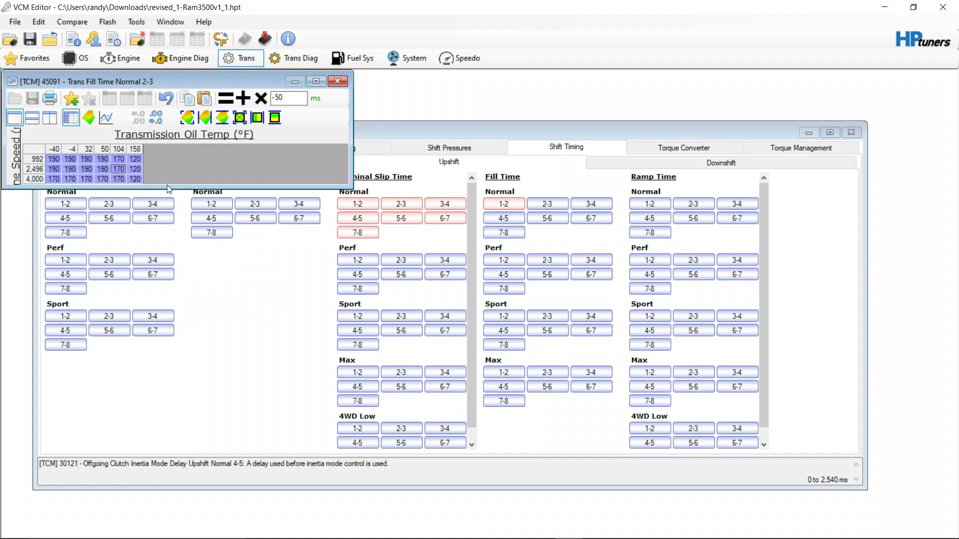
pyautogui.moveTo(168, 188); pyautogui.dragTo(152, 325)
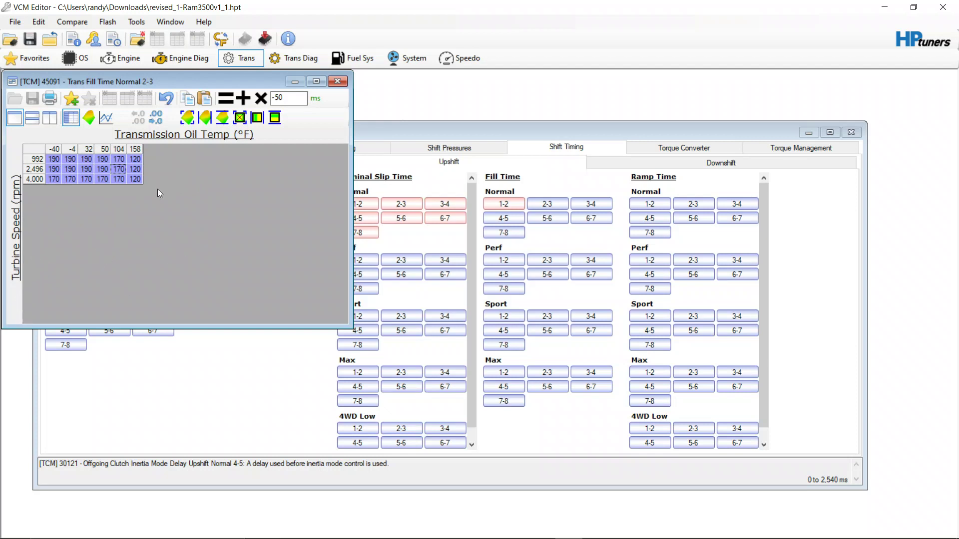
pyautogui.moveTo(136, 181)
pyautogui.mouseDown()
pyautogui.moveTo(59, 188)
pyautogui.moveTo(156, 182)
pyautogui.mouseUp()
pyautogui.keyDown('shift'); pyautogui.click(130, 178); pyautogui.keyUp('shift')
pyautogui.click(337, 82)
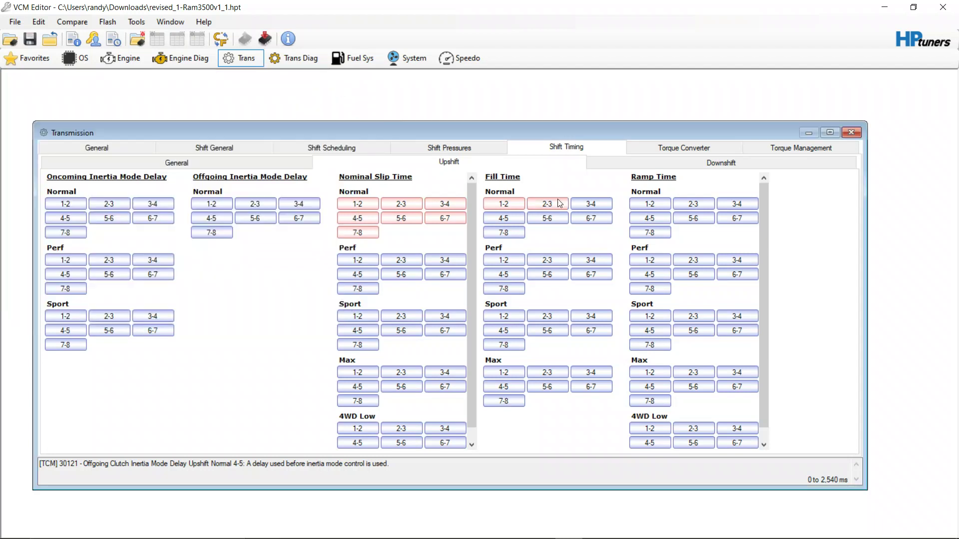
# - Subtract 50 ms from every cell of the Normal 3-4 upshift fill time table and close it
pyautogui.click(591, 203)
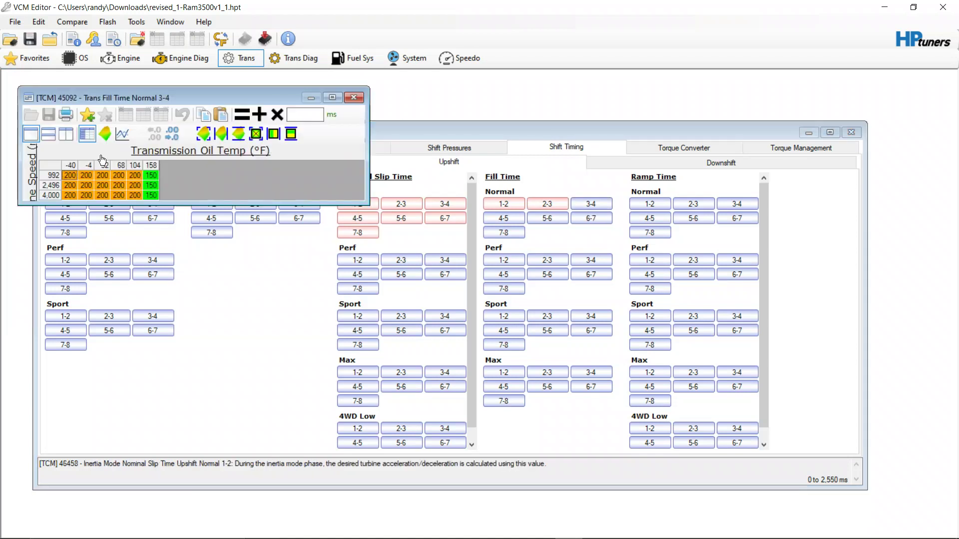
pyautogui.click(55, 165)
pyautogui.click(310, 116)
pyautogui.write('-50')
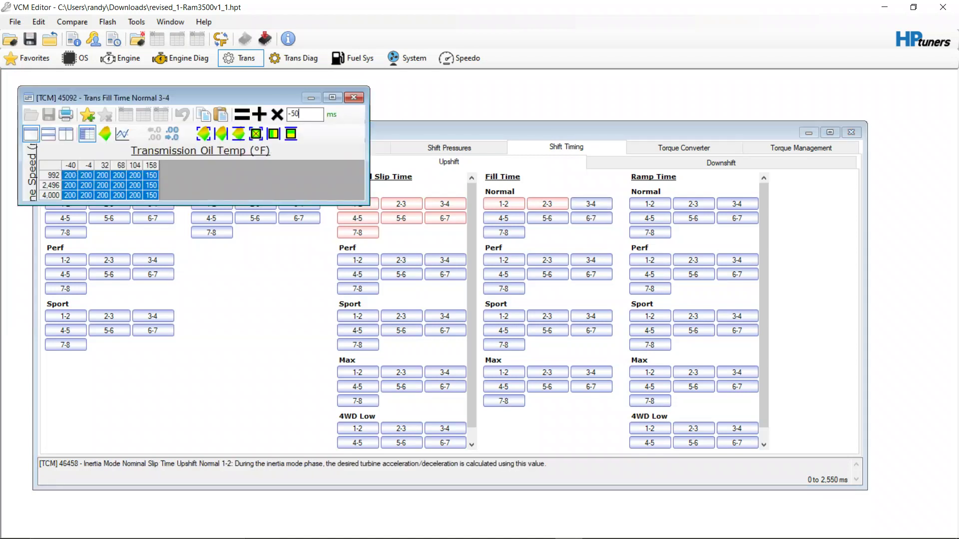
pyautogui.click(259, 114)
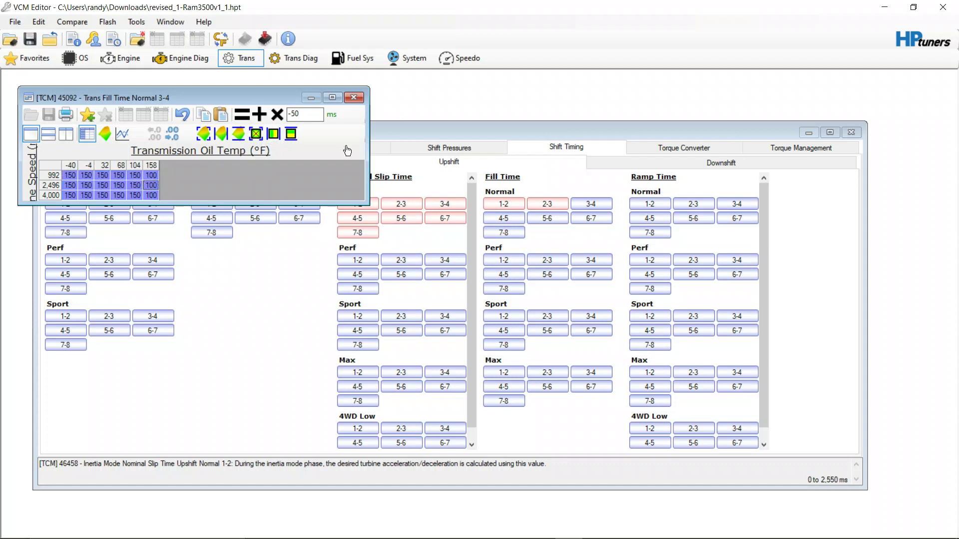
pyautogui.click(360, 97)
# - Reduce all Normal 4-5 upshift fill times by 50 ms and close the table
pyautogui.click(519, 220)
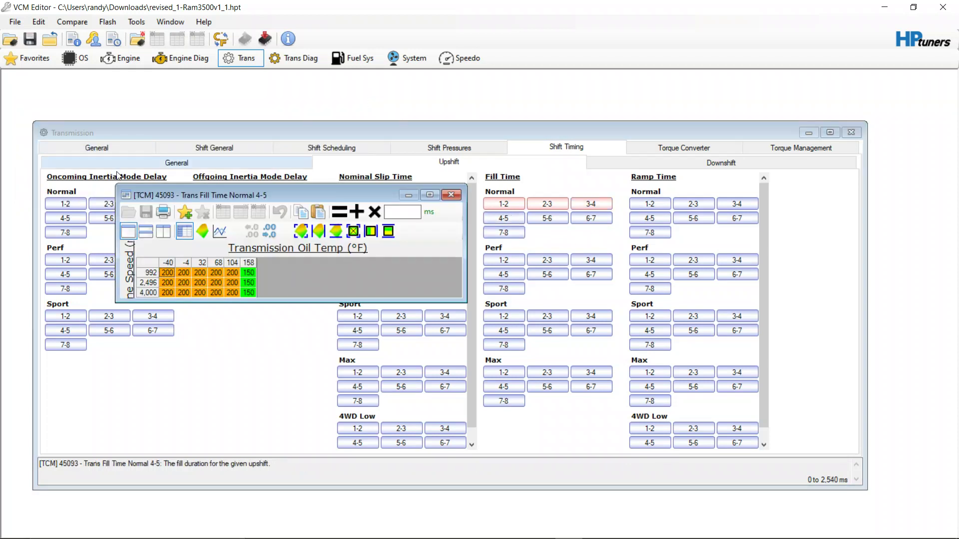
pyautogui.click(157, 263)
pyautogui.click(407, 212)
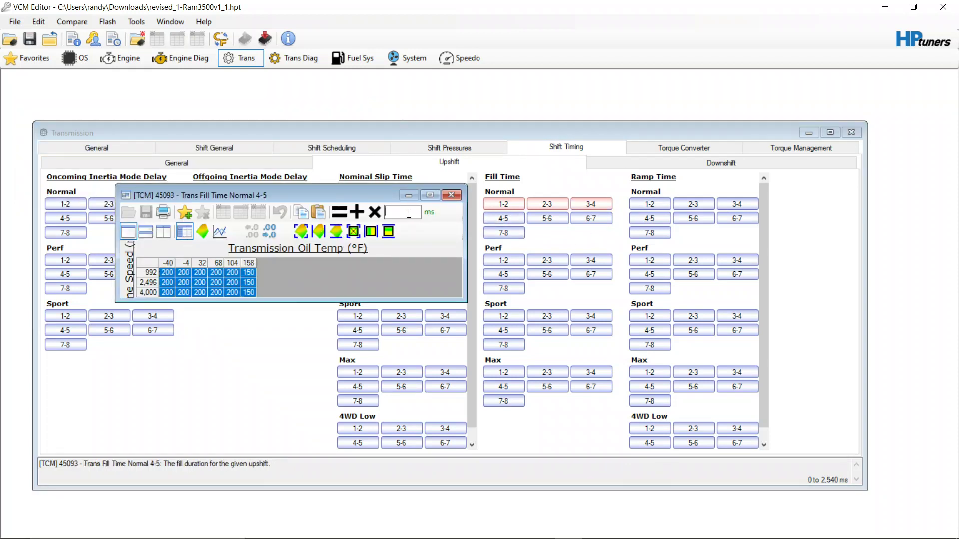
pyautogui.write('-50')
pyautogui.click(358, 212)
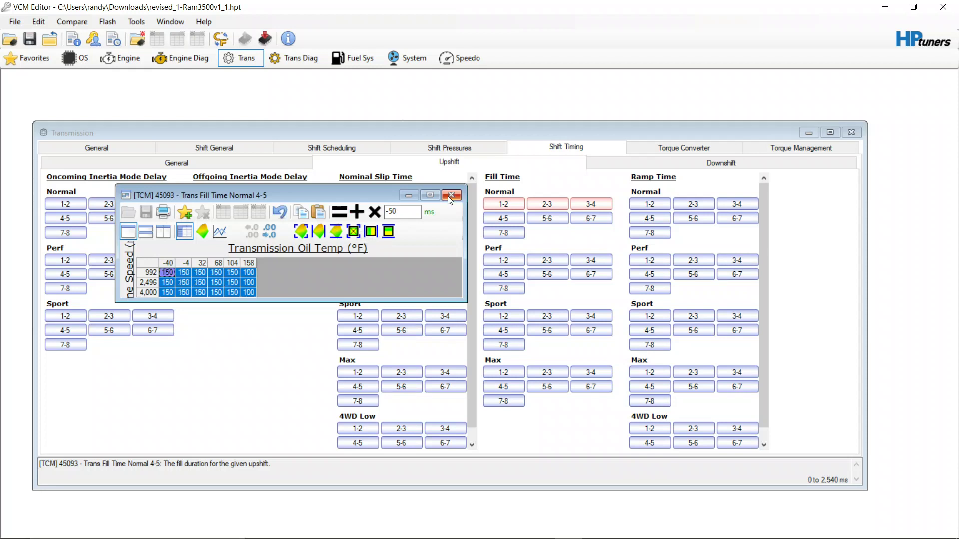
pyautogui.click(451, 194)
# - Lower the entire Normal 5-6 upshift fill time table by 50 ms and close it
pyautogui.click(556, 223)
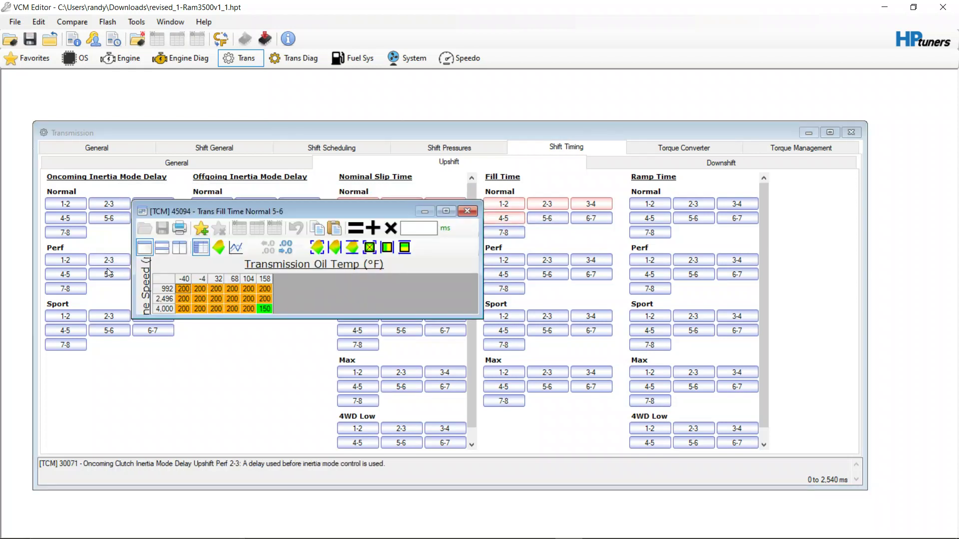
pyautogui.click(164, 279)
pyautogui.click(429, 229)
pyautogui.write('-50')
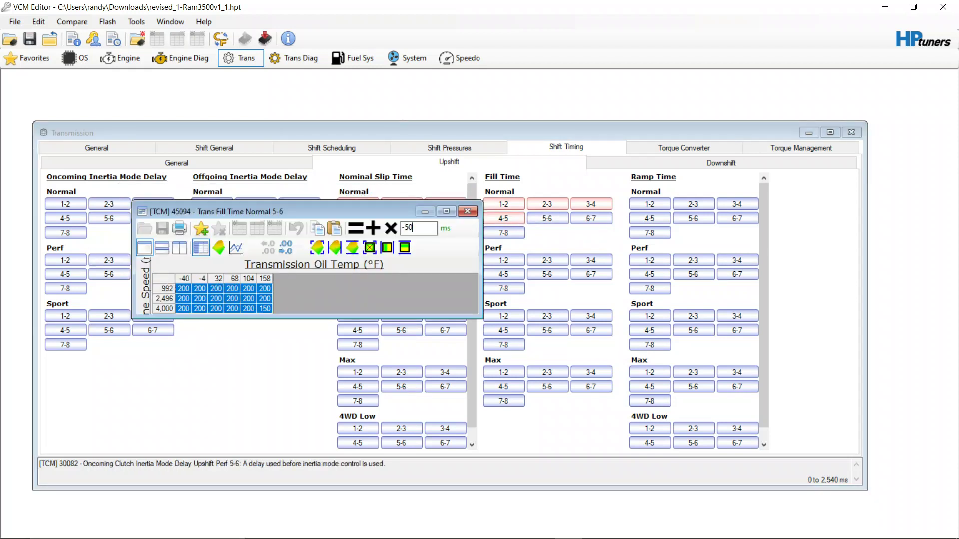
pyautogui.click(375, 230)
pyautogui.click(466, 211)
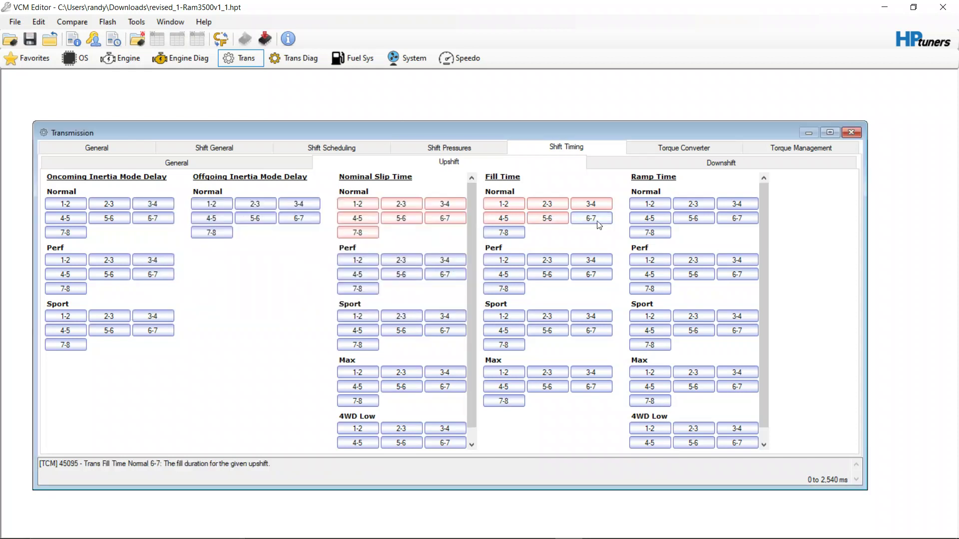
# - Decrease every Normal 6-7 upshift fill time by 50 ms and close the table
pyautogui.click(591, 219)
pyautogui.click(182, 299)
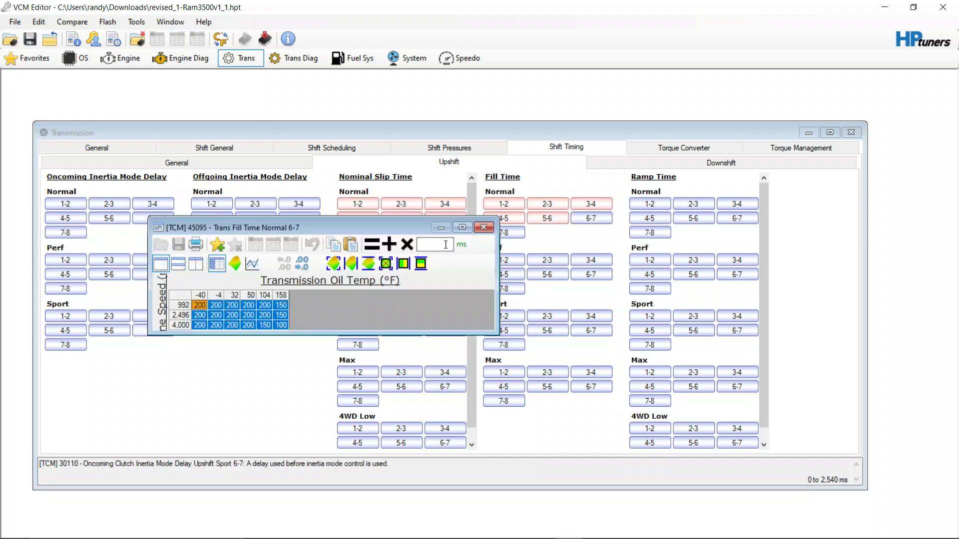
pyautogui.click(433, 244)
pyautogui.write('-50')
pyautogui.click(389, 244)
pyautogui.click(483, 227)
# - Apply a 50 ms reduction to the whole Normal 7-8 upshift fill time table and close it
pyautogui.click(503, 233)
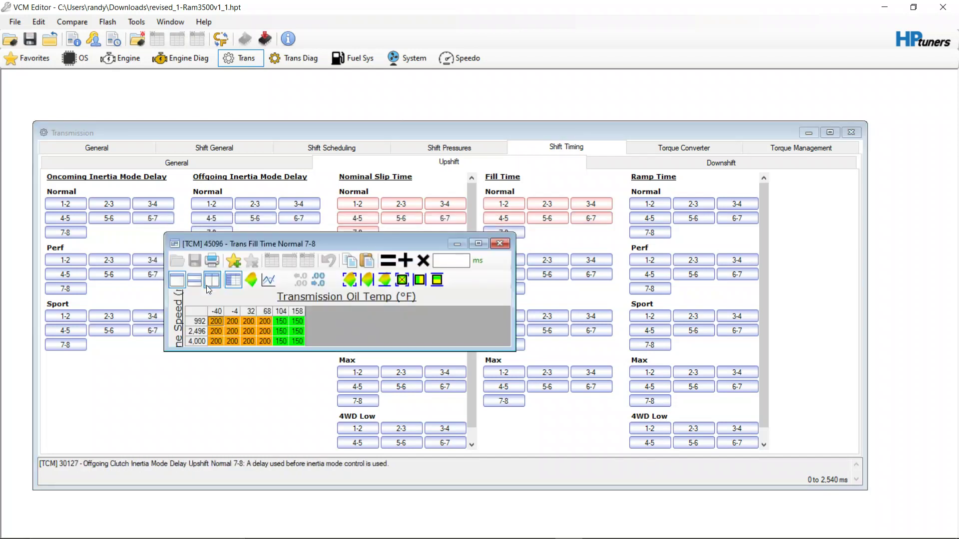
pyautogui.click(198, 310)
pyautogui.click(457, 262)
pyautogui.write('-50')
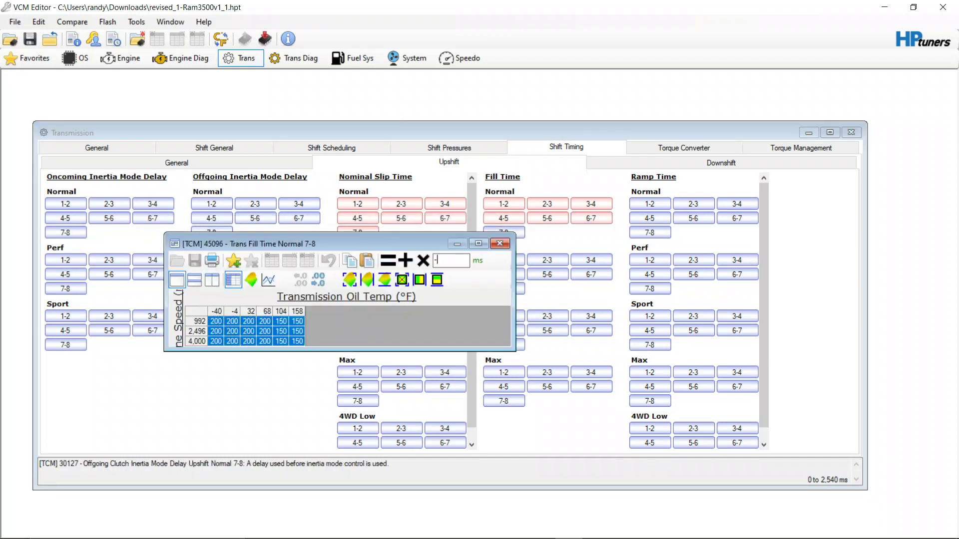
pyautogui.click(406, 260)
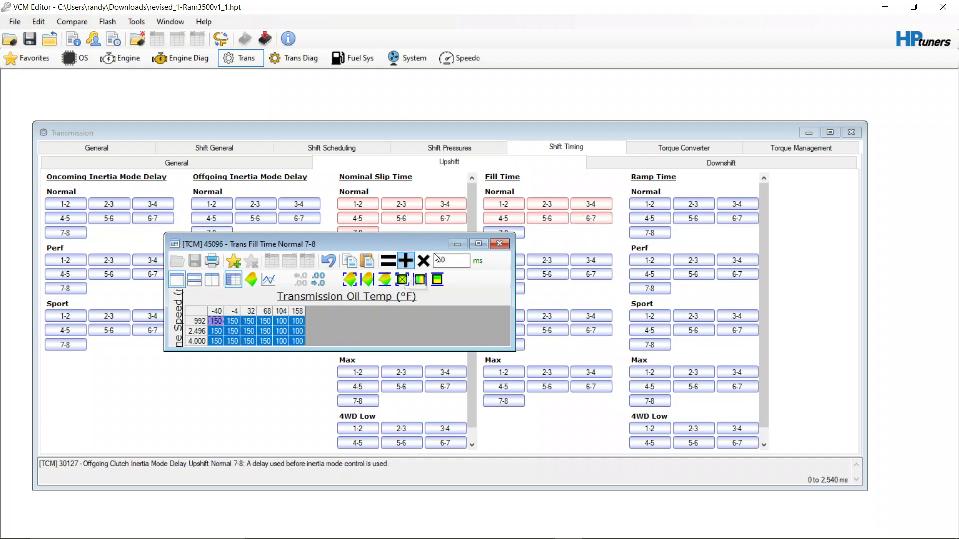
pyautogui.click(499, 243)
# - Subtract 50 ms from all cells of the Normal 4-5 upshift ramp time table and close it
pyautogui.click(650, 218)
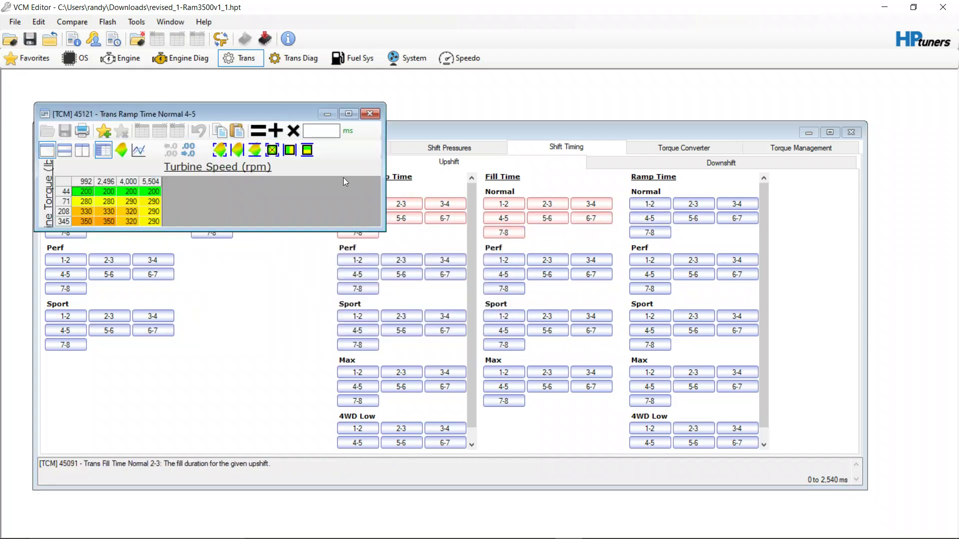
pyautogui.click(63, 182)
pyautogui.click(322, 131)
pyautogui.write('-50')
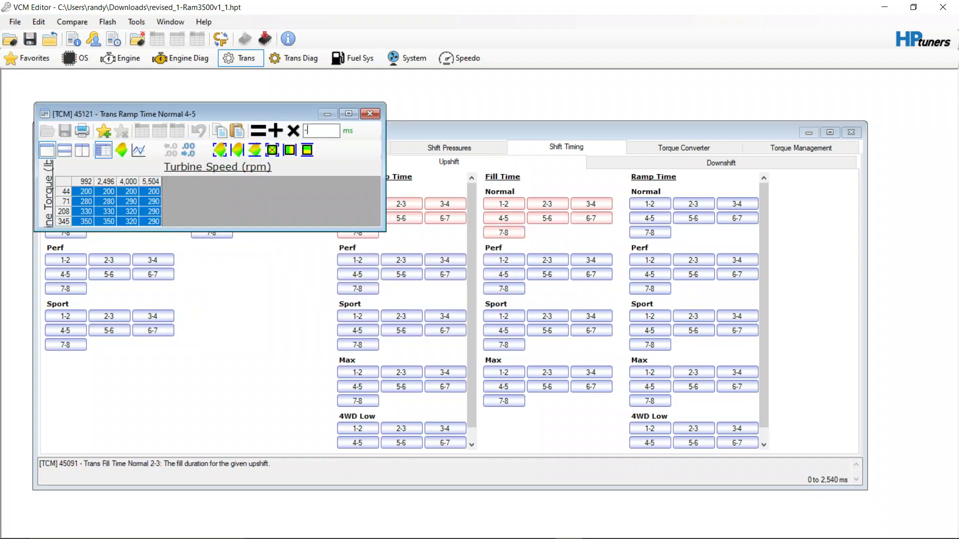
pyautogui.click(275, 131)
pyautogui.click(370, 113)
# - Reduce all Normal 1-2 upshift ramp times by 50 ms and close the table
pyautogui.click(641, 205)
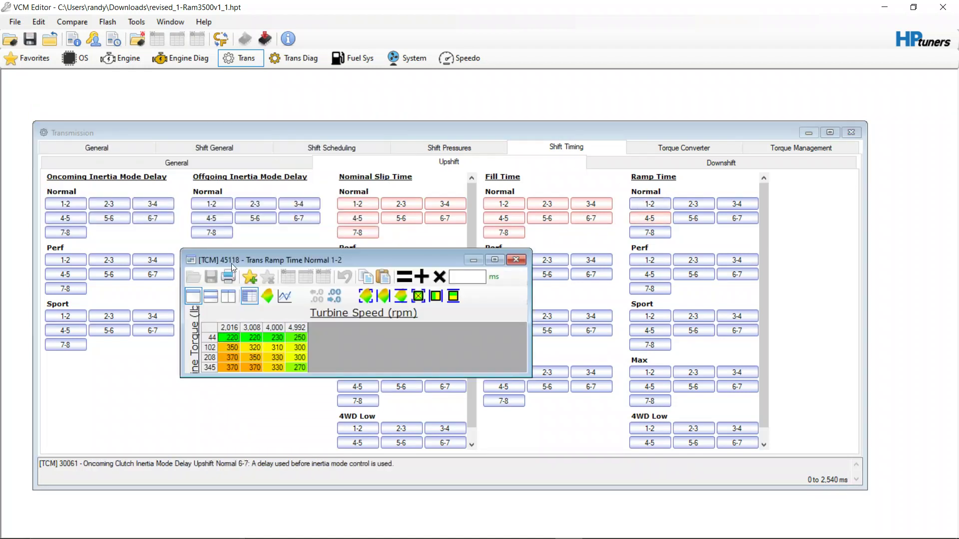
pyautogui.click(214, 329)
pyautogui.click(471, 277)
pyautogui.write('-50')
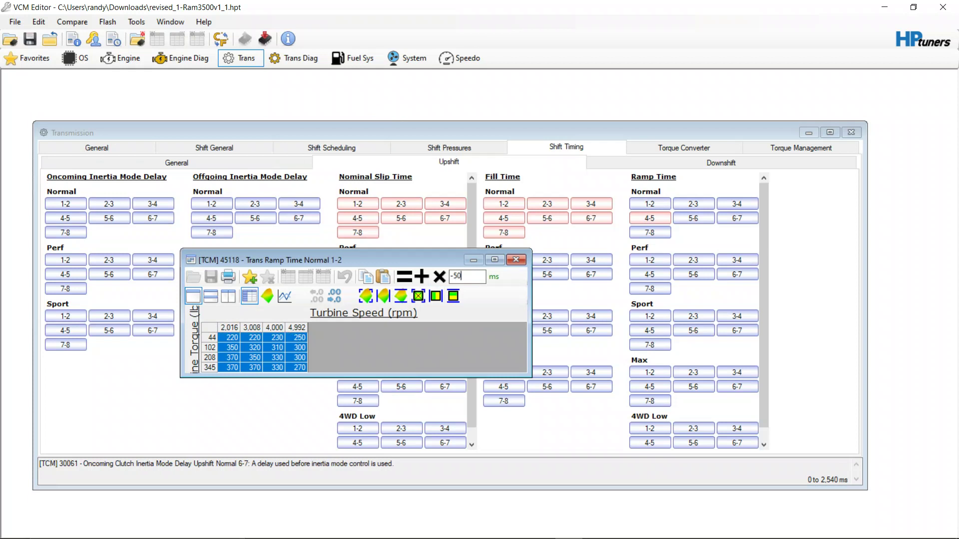
pyautogui.click(423, 281)
pyautogui.click(515, 260)
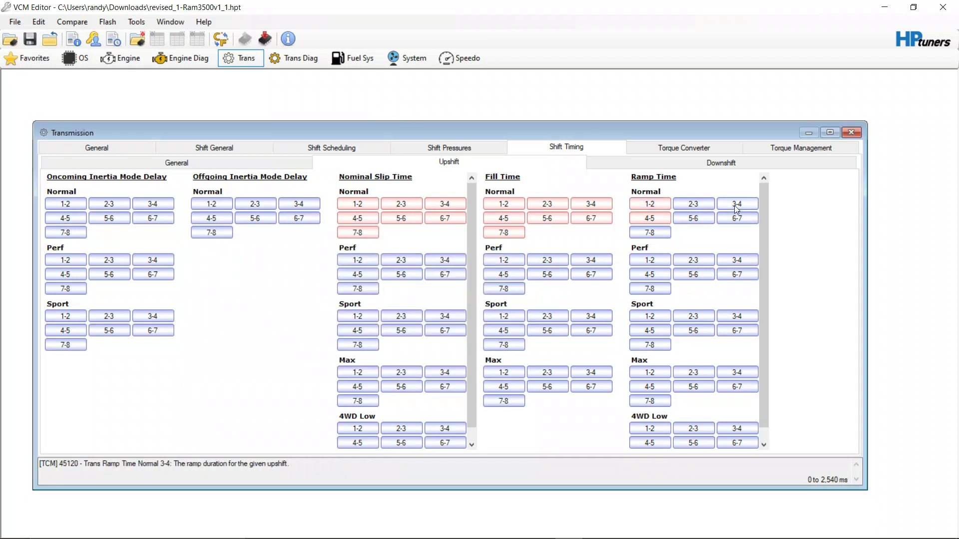
# - Lower the entire Normal 2-3 upshift ramp time table by 50 ms and close it
pyautogui.click(692, 204)
pyautogui.click(35, 149)
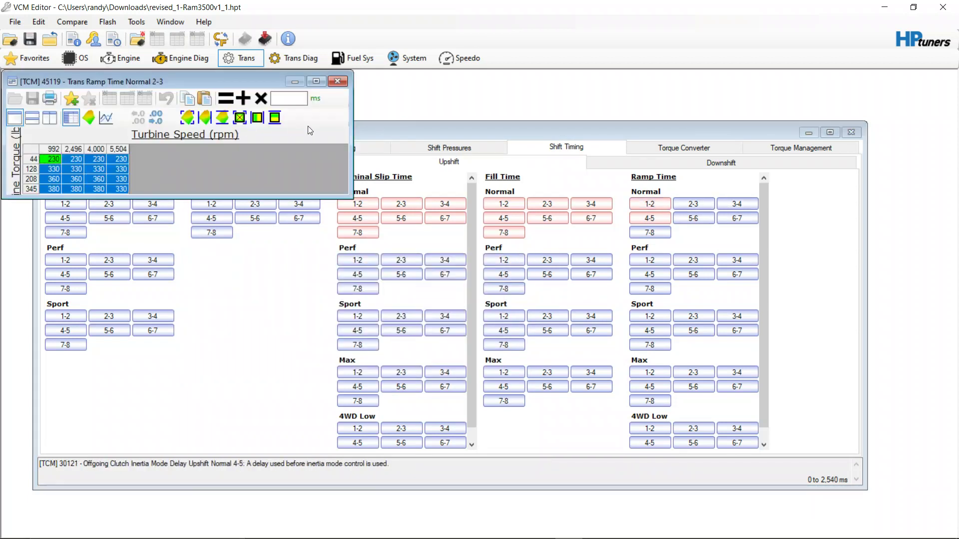
pyautogui.click(291, 102)
pyautogui.write('-50')
pyautogui.click(243, 98)
pyautogui.click(337, 80)
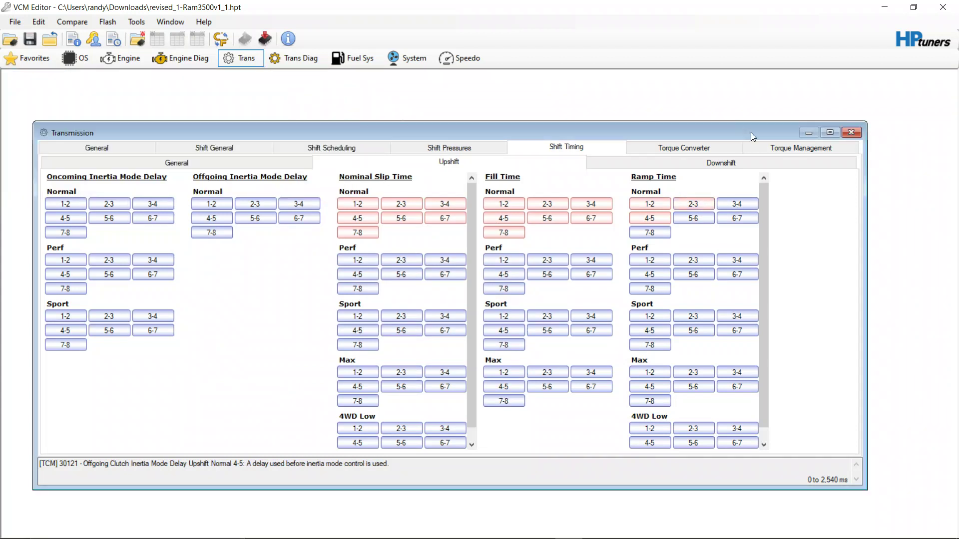
# - Decrease every Normal 3-4 upshift ramp time by 50 ms and close the table
pyautogui.click(728, 206)
pyautogui.click(67, 181)
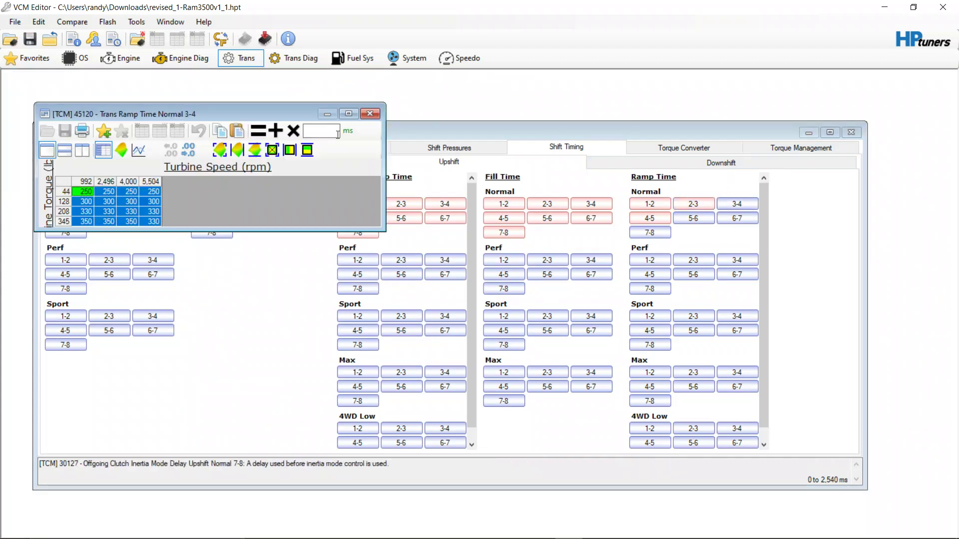
pyautogui.click(338, 134)
pyautogui.write('-50')
pyautogui.click(276, 131)
pyautogui.click(372, 113)
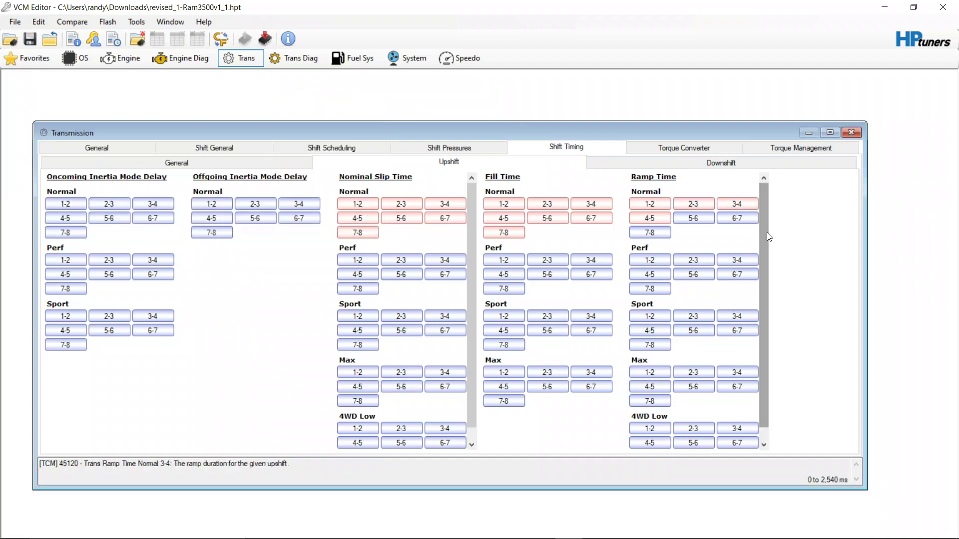
# - Apply a 50 ms reduction to all Normal 5-6 upshift ramp times and close the table
pyautogui.click(702, 220)
pyautogui.click(84, 197)
pyautogui.click(352, 147)
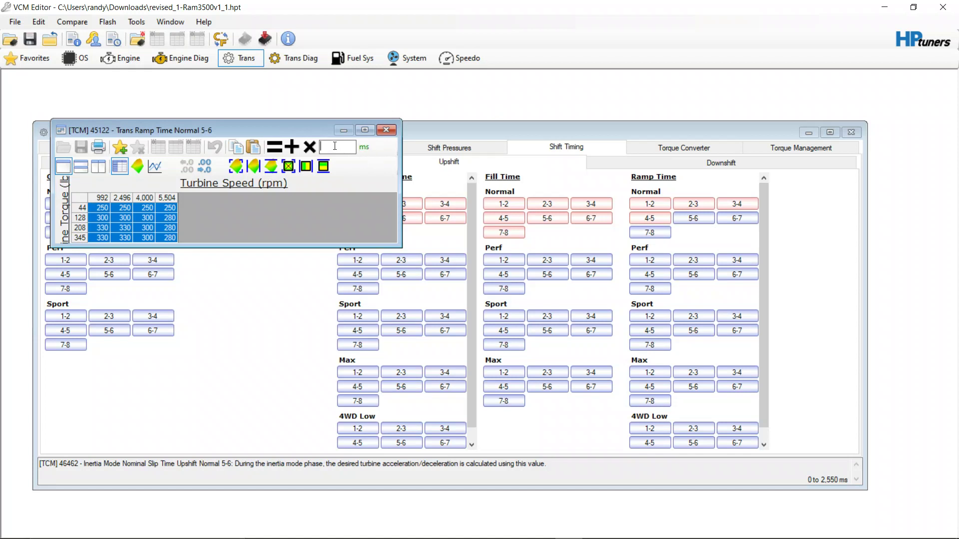
pyautogui.write('-50')
pyautogui.click(292, 146)
pyautogui.click(386, 130)
# - Subtract 50 ms from every cell of the Normal 6-7 upshift ramp time table and close it
pyautogui.click(736, 218)
pyautogui.click(103, 216)
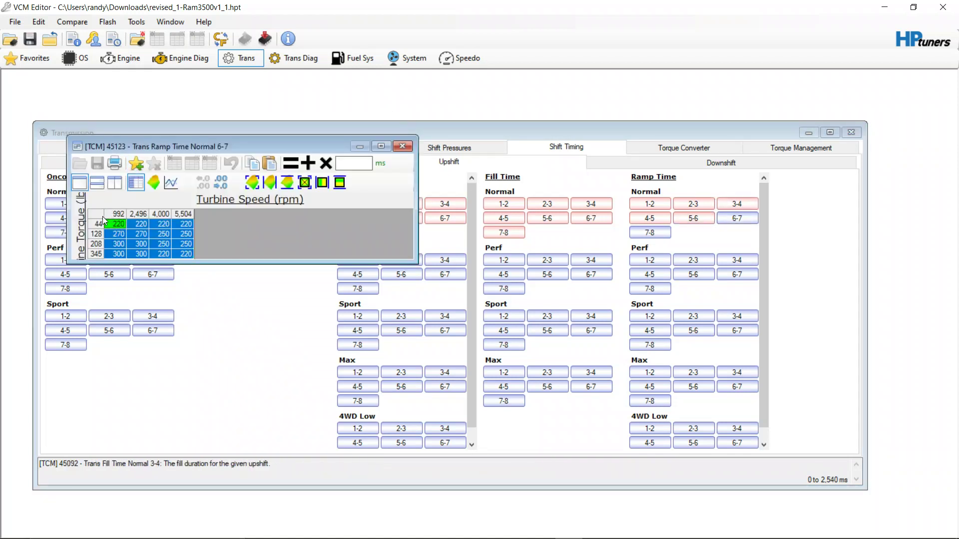
pyautogui.click(360, 164)
pyautogui.write('-50')
pyautogui.click(308, 163)
pyautogui.click(402, 146)
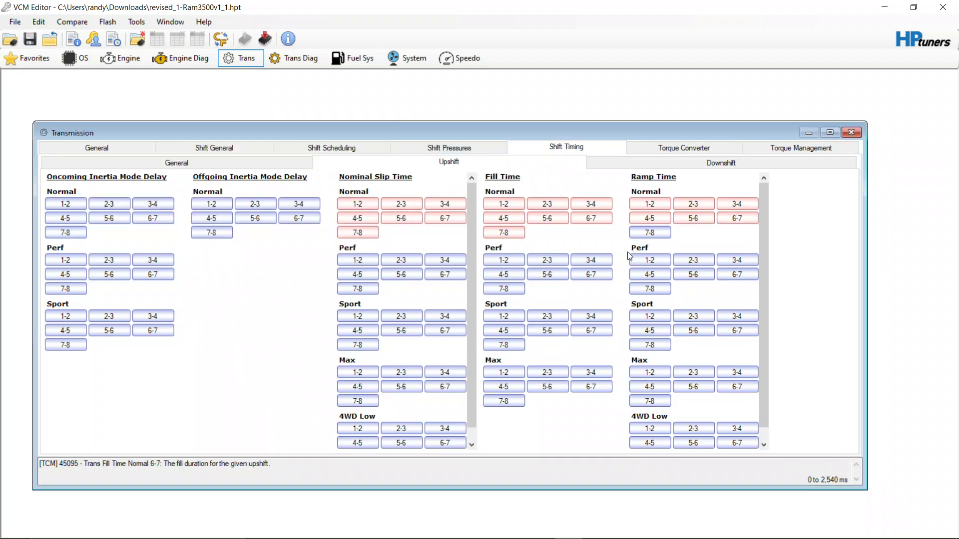
# - Reduce the whole Normal 7-8 upshift ramp time table by 50 ms and close it
pyautogui.click(649, 233)
pyautogui.click(115, 233)
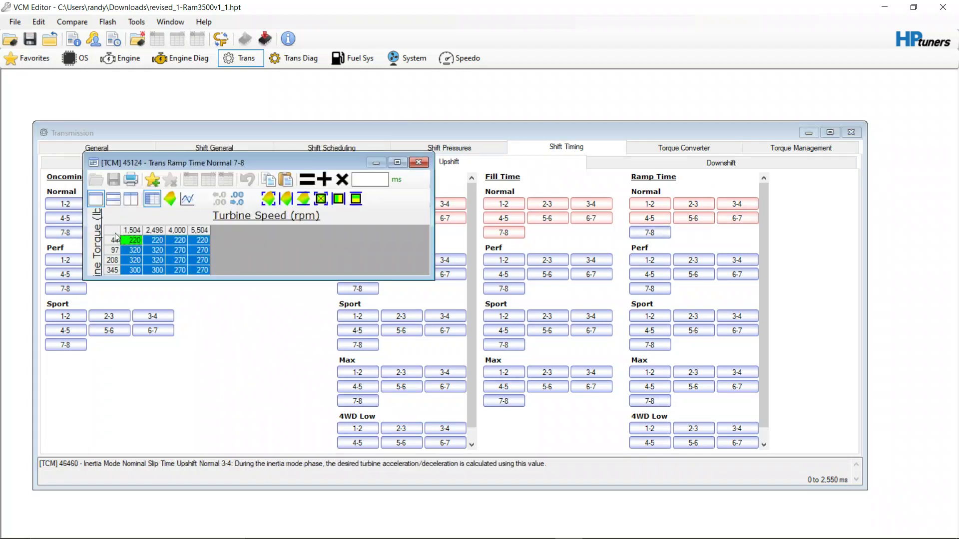
pyautogui.click(369, 179)
pyautogui.write('7')
pyautogui.write('50')
pyautogui.click(329, 179)
pyautogui.click(420, 162)
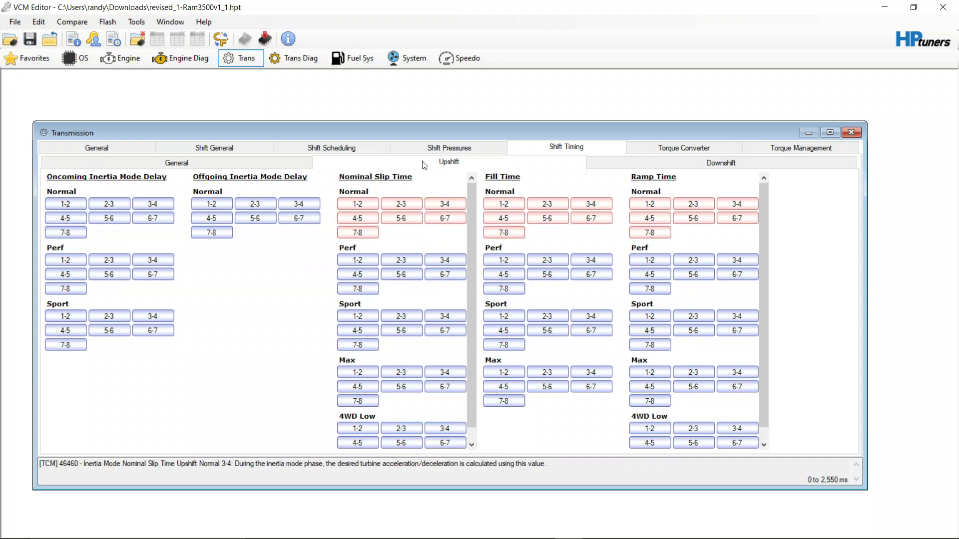
# - Review the Normal 1-2 upshift nominal slip, ramp and fill time tables, and display the downshift timing tables
pyautogui.click(370, 203)
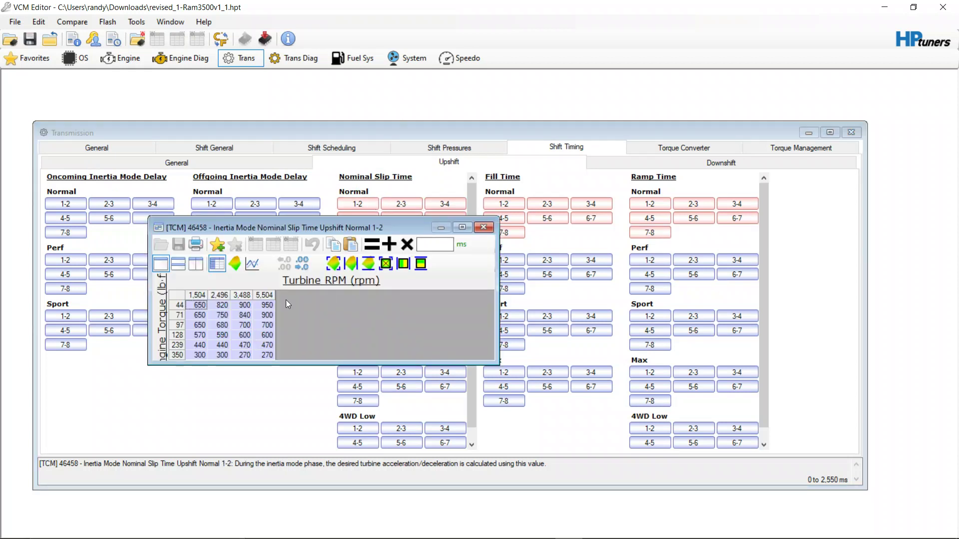
pyautogui.click(649, 203)
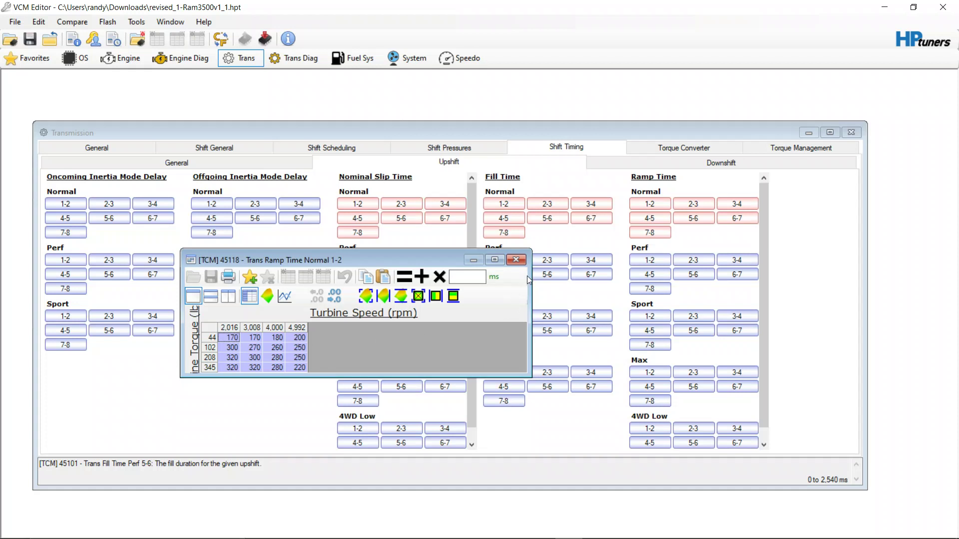
pyautogui.click(516, 259)
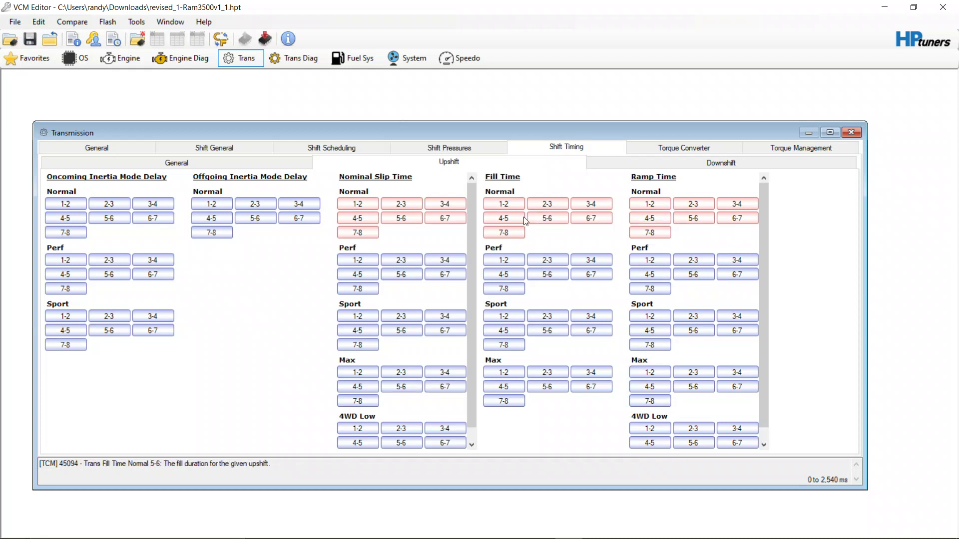
pyautogui.click(517, 204)
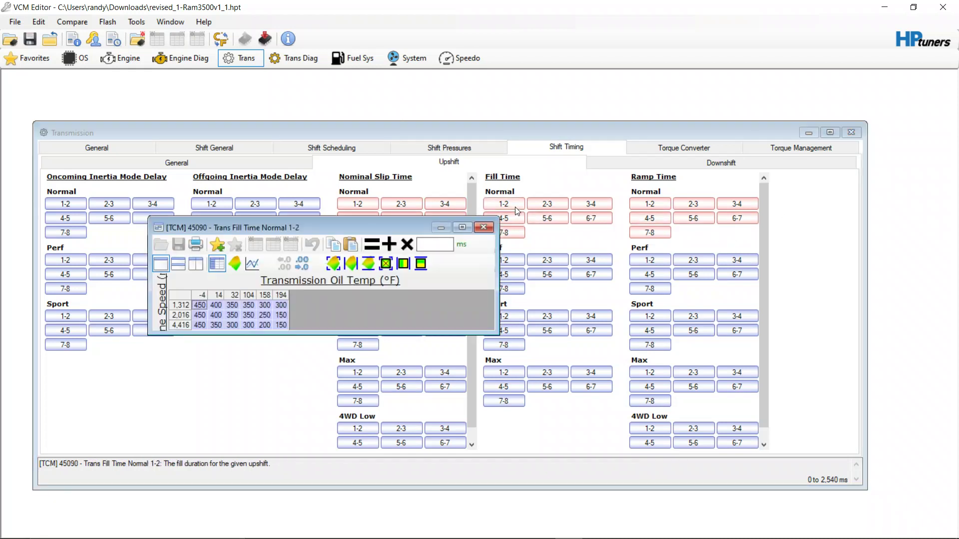
pyautogui.click(483, 228)
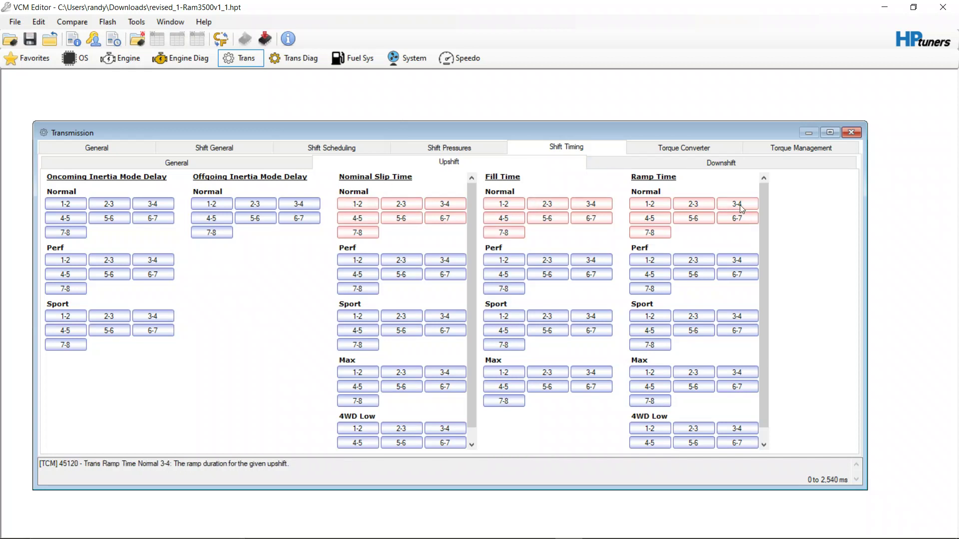
pyautogui.click(368, 206)
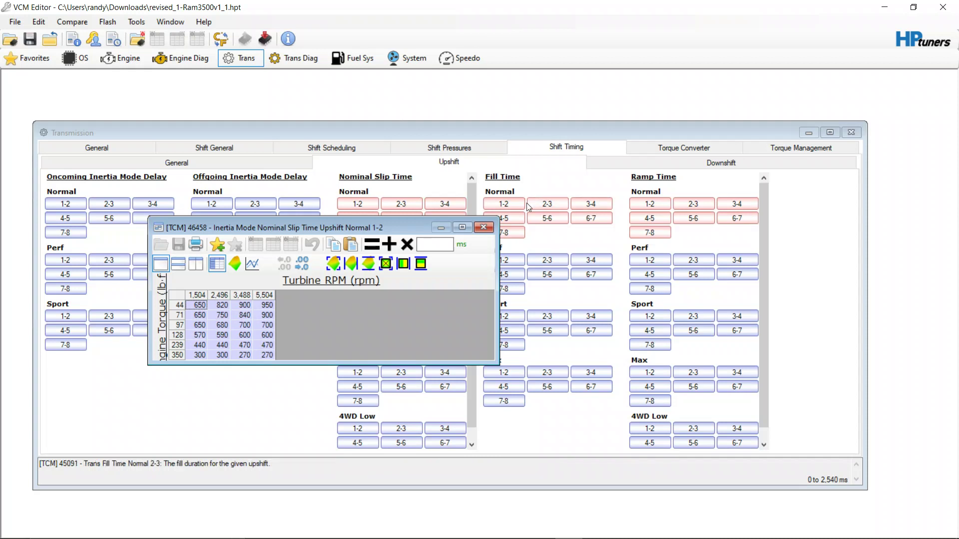
pyautogui.click(483, 228)
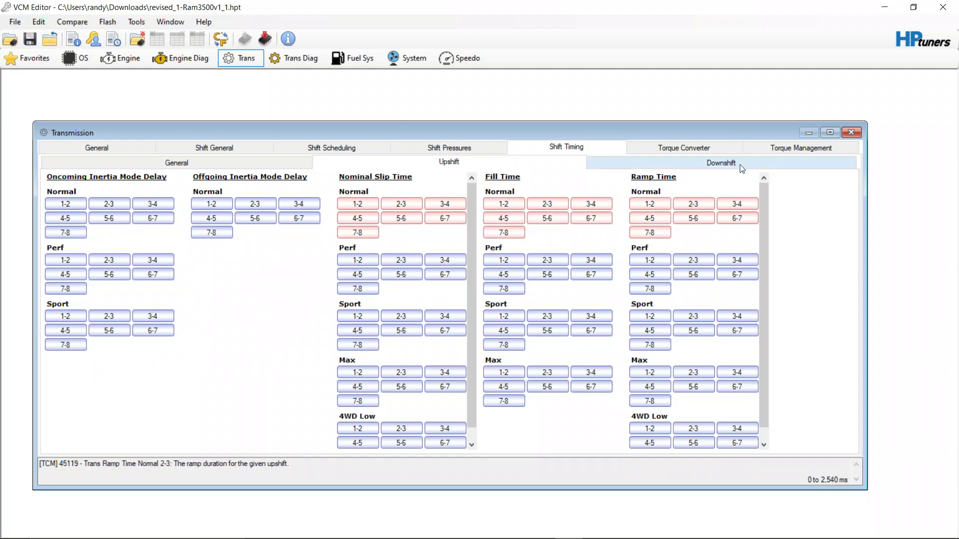
pyautogui.click(692, 163)
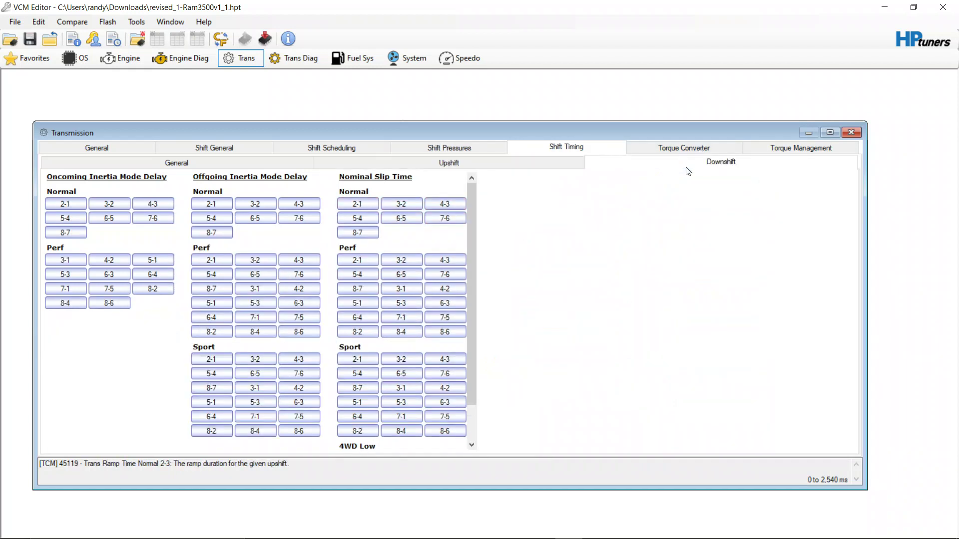
# - Review the TCC Enabled Gears table in the torque converter settings, highlighting R/N through gear 4, and close it
pyautogui.click(672, 148)
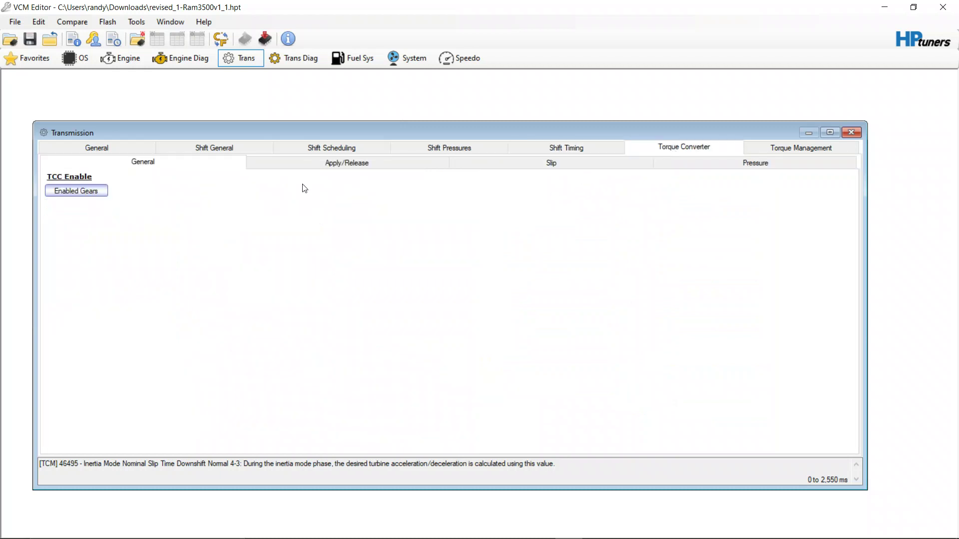
pyautogui.click(356, 169)
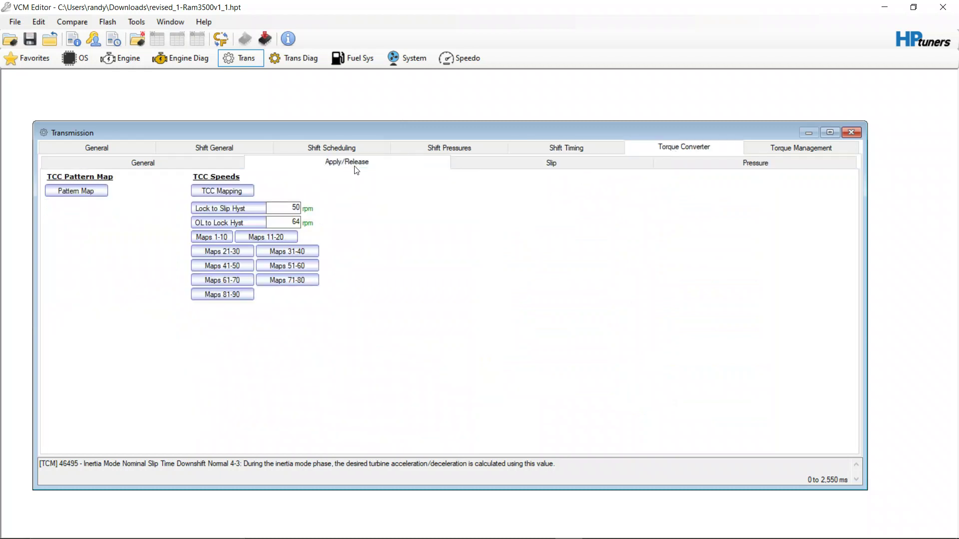
pyautogui.click(199, 168)
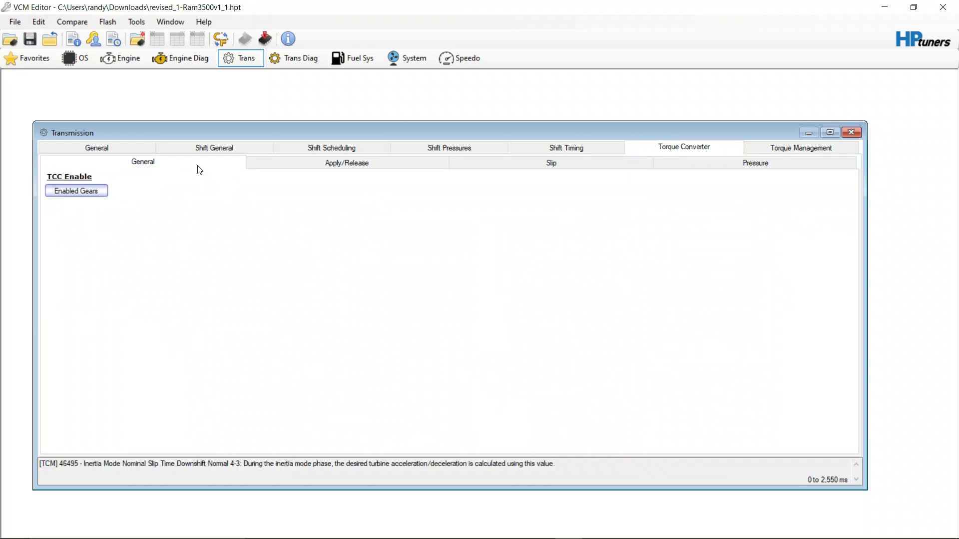
pyautogui.click(76, 191)
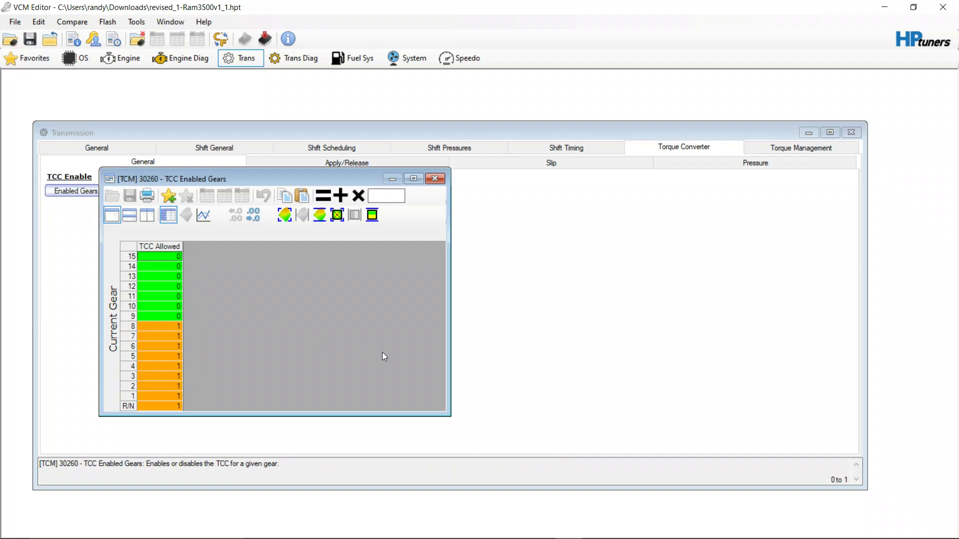
pyautogui.moveTo(173, 354); pyautogui.dragTo(171, 433)
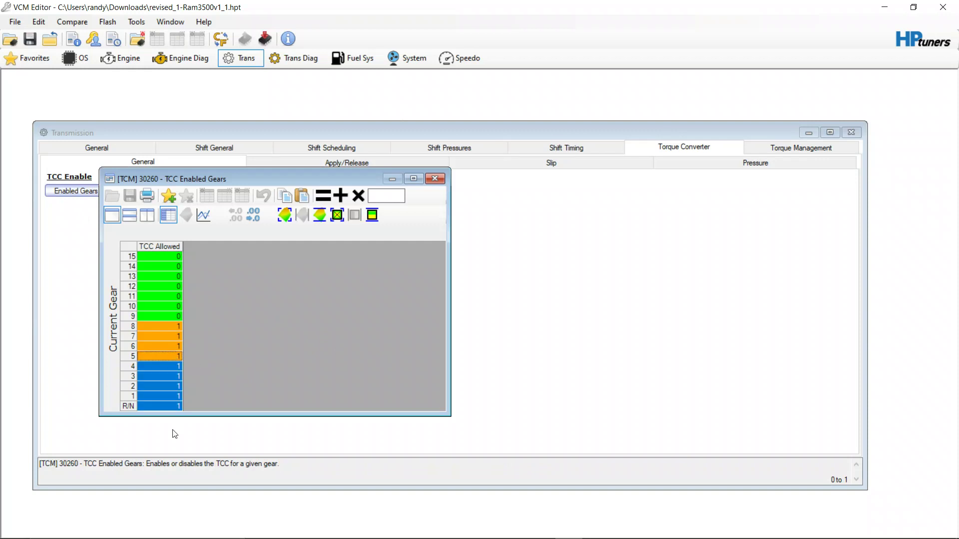
pyautogui.click(168, 316)
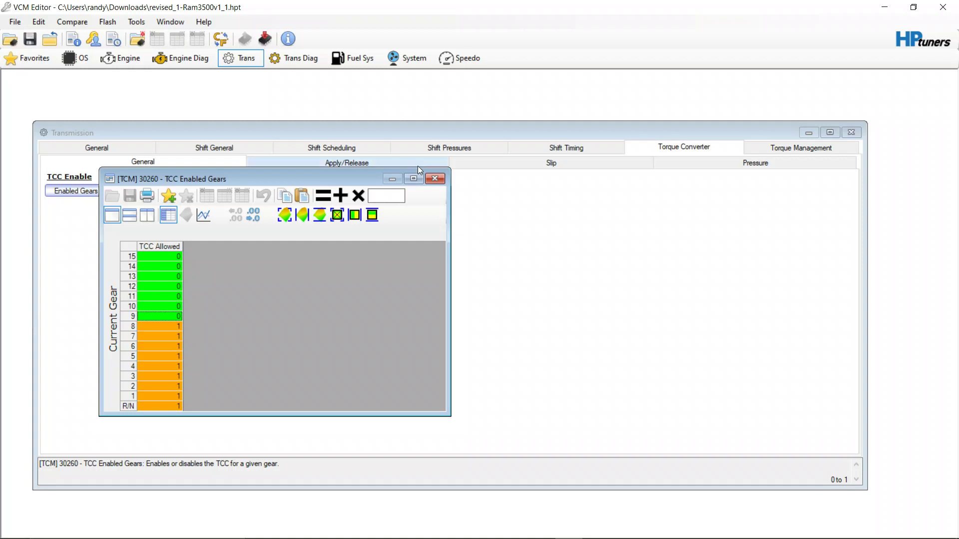
pyautogui.click(435, 179)
# - Review the TCC Pattern Mapping table in the torque converter apply/release settings and close it
pyautogui.click(432, 163)
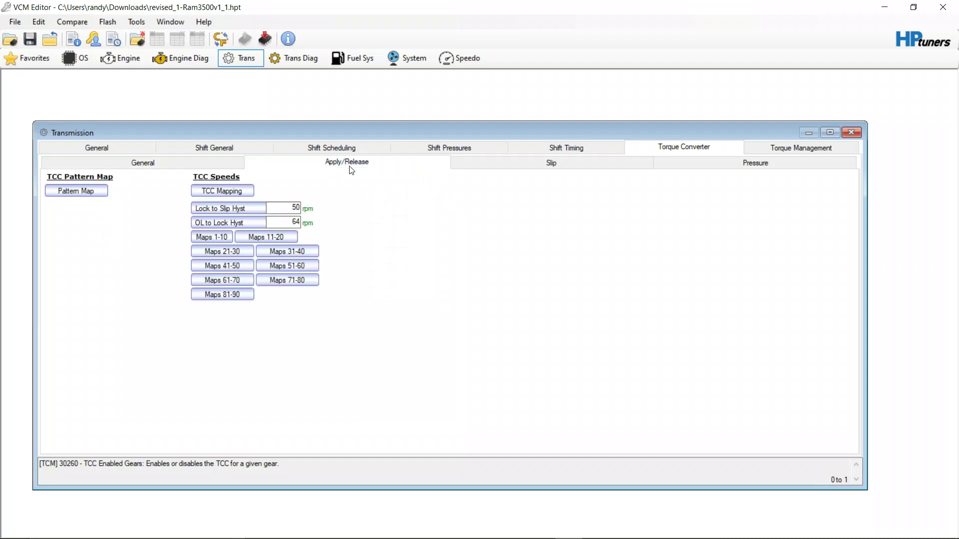
pyautogui.click(100, 191)
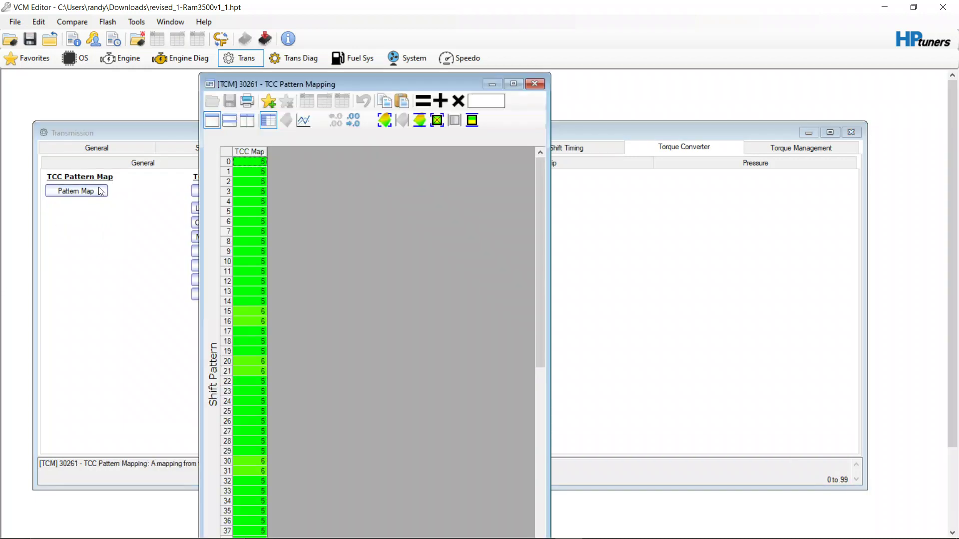
pyautogui.scroll(-15, 543, 203)
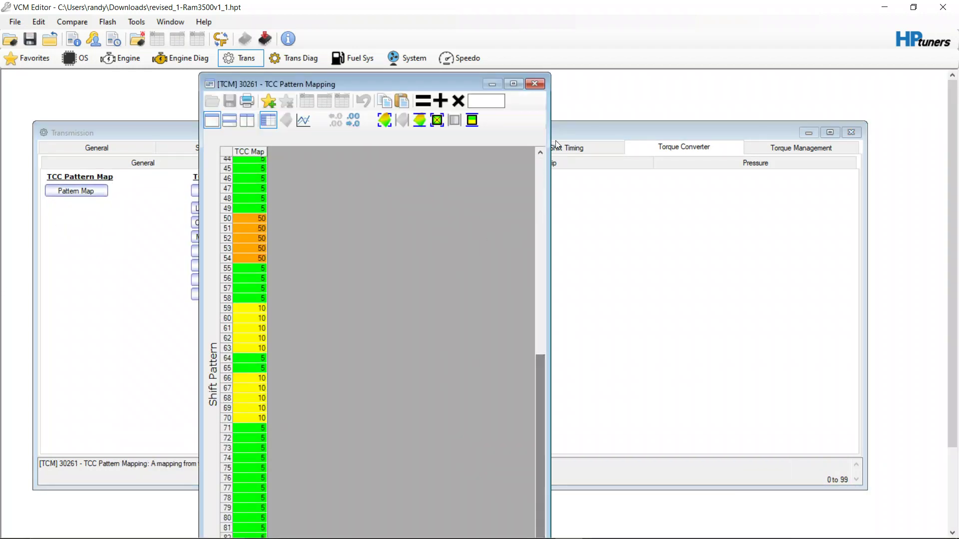
pyautogui.click(534, 83)
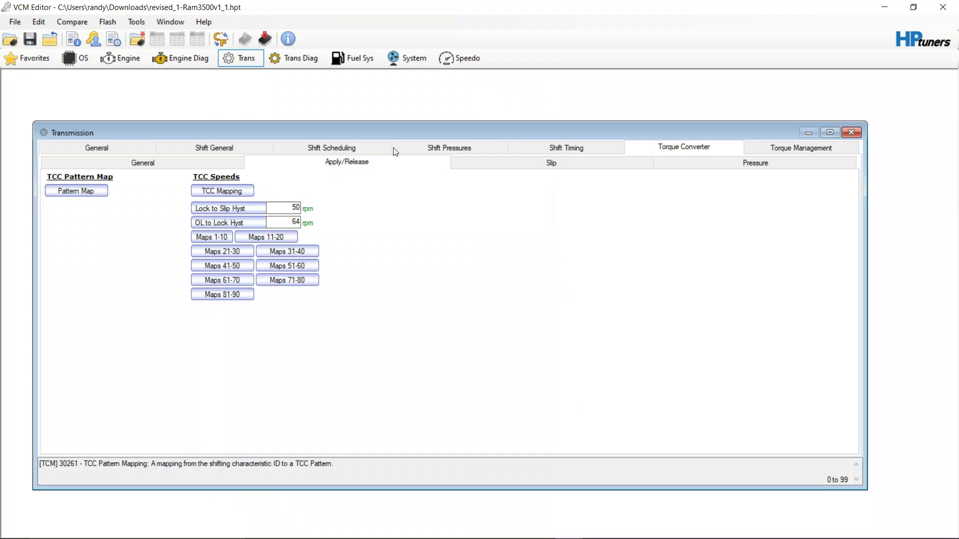
# - Open the TCC Characteristic Mapping table for the torque converter apply/release speeds
pyautogui.click(205, 192)
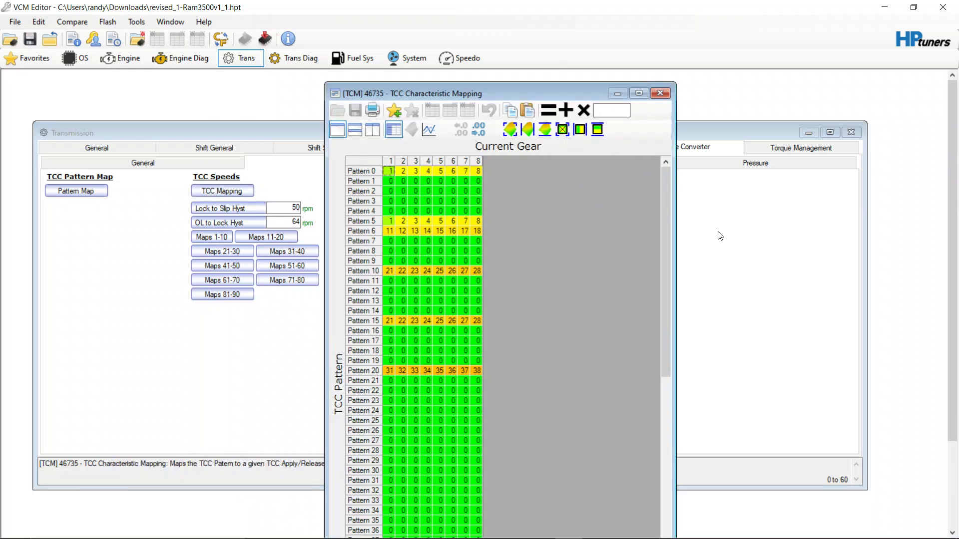
pyautogui.click(374, 165)
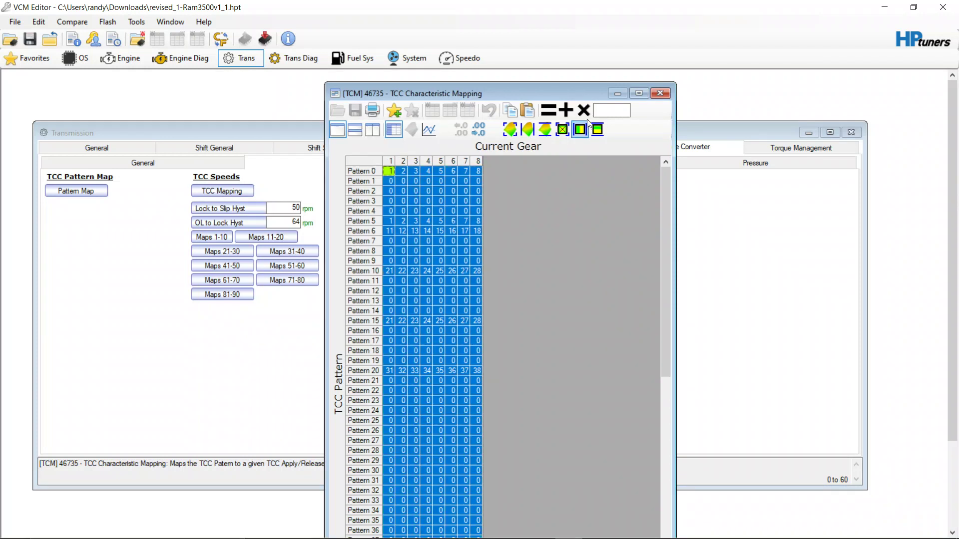
pyautogui.click(606, 108)
pyautogui.click(358, 250)
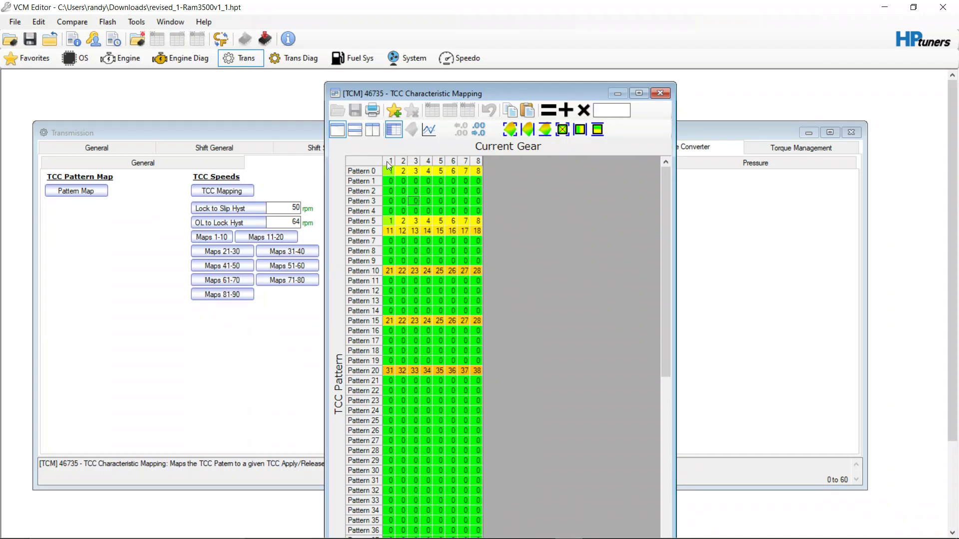
# - Replace every pattern's gear 1 entry with 1 and gear 2 entry with 2 in the TCC Characteristic Mapping table
pyautogui.click(390, 161)
pyautogui.click(616, 111)
pyautogui.write('1')
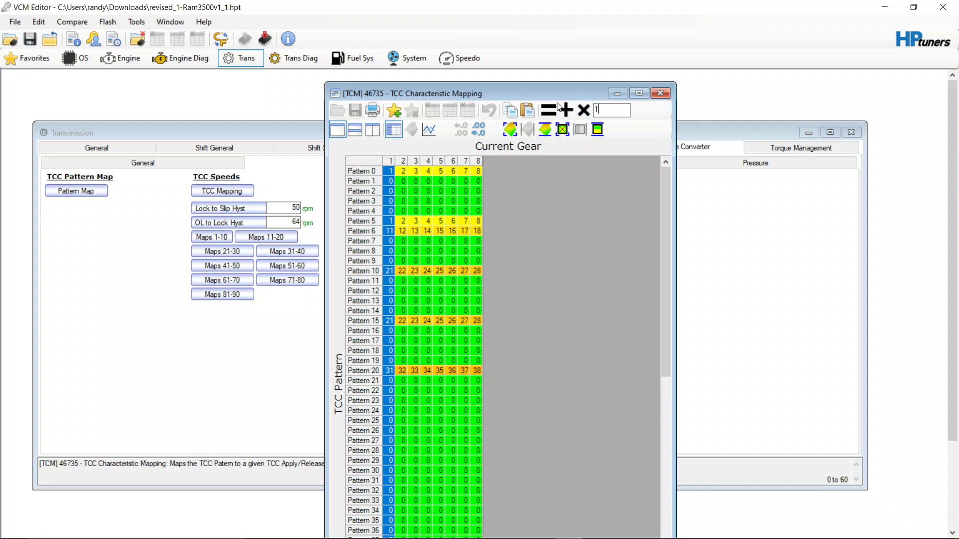
pyautogui.click(549, 110)
pyautogui.click(403, 161)
pyautogui.write('2')
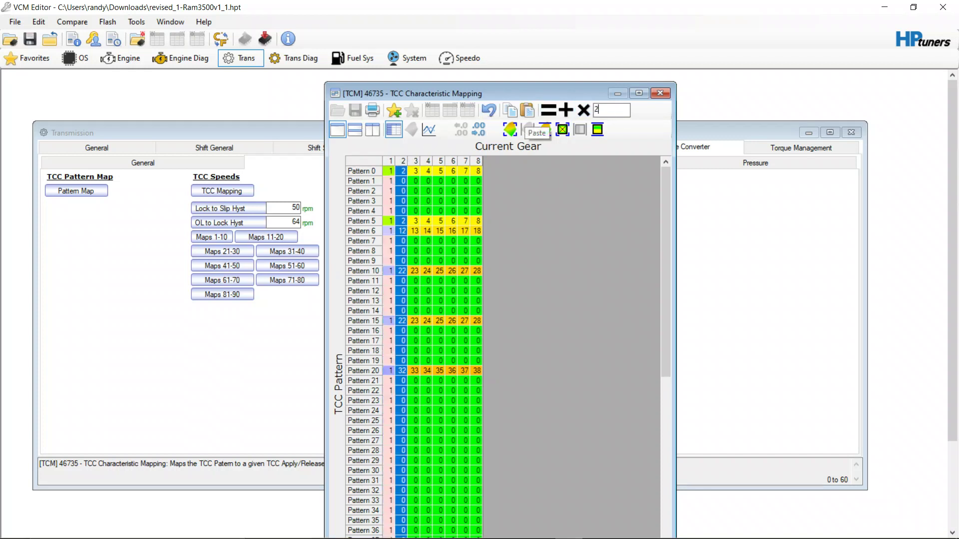
pyautogui.click(549, 110)
# - Replace the whole gear 3 column with 3 and the whole gear 4 column with 4 in the TCC mapping
pyautogui.click(415, 161)
pyautogui.doubleClick(598, 109)
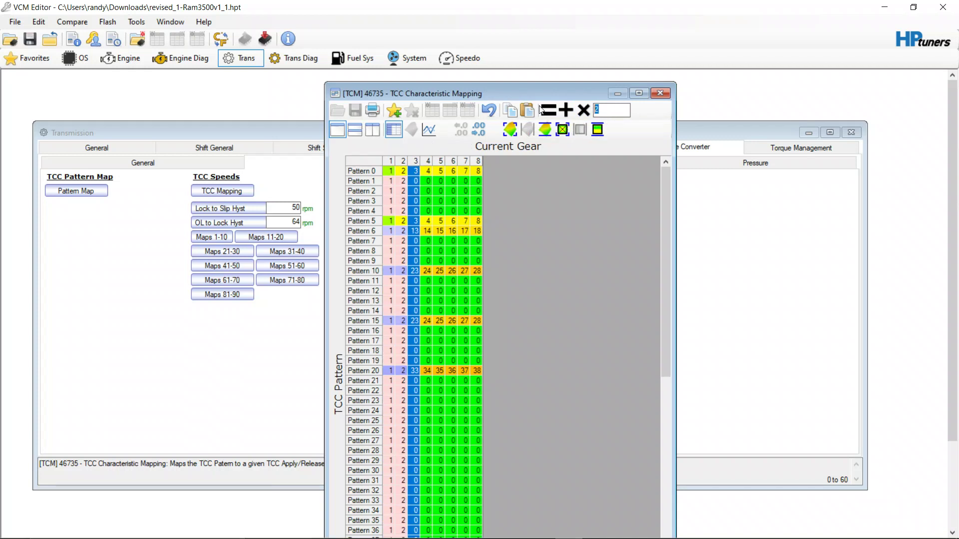
pyautogui.write('3')
pyautogui.click(548, 110)
pyautogui.click(427, 161)
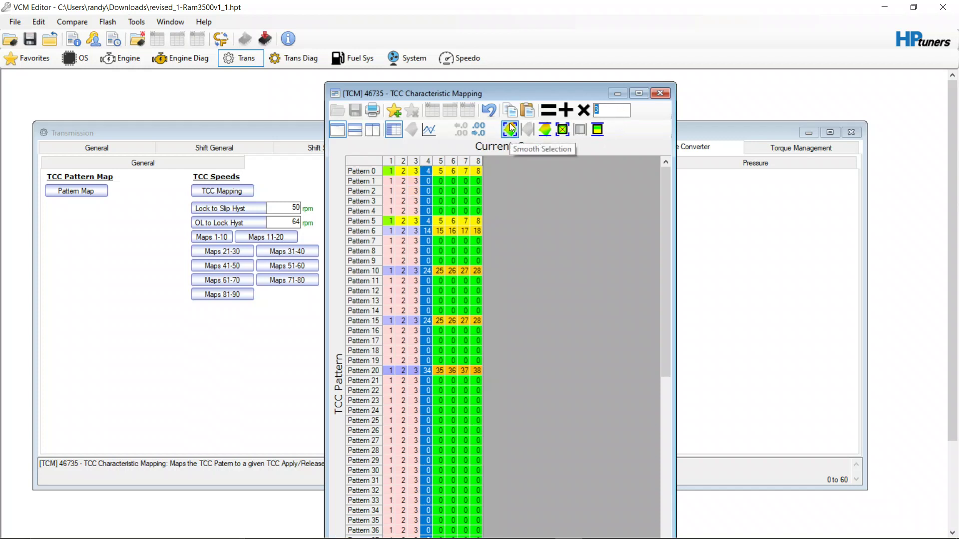
pyautogui.write('4')
pyautogui.click(549, 111)
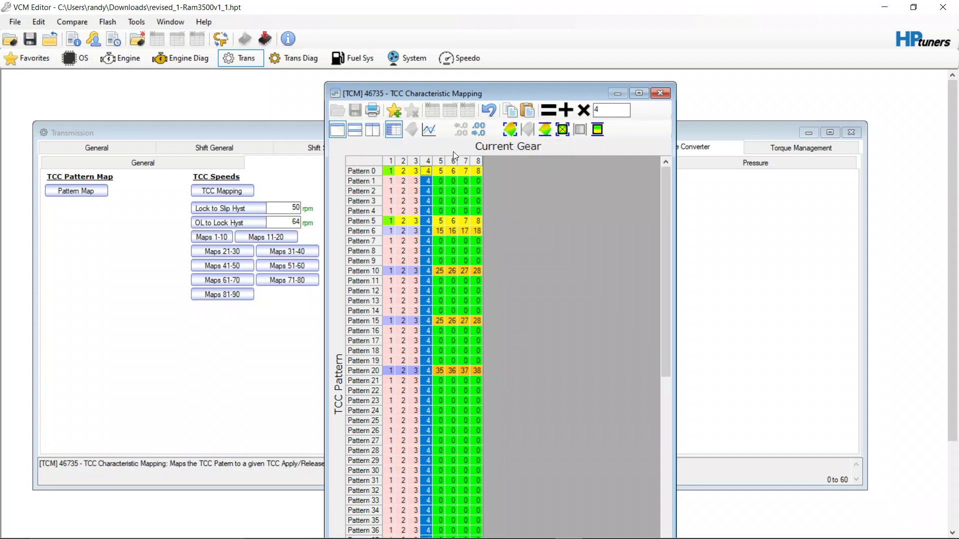
# - Fill the gear 5 column with 5 and the gear 6 column with 6 for all TCC patterns
pyautogui.click(440, 161)
pyautogui.doubleClick(607, 112)
pyautogui.write('5')
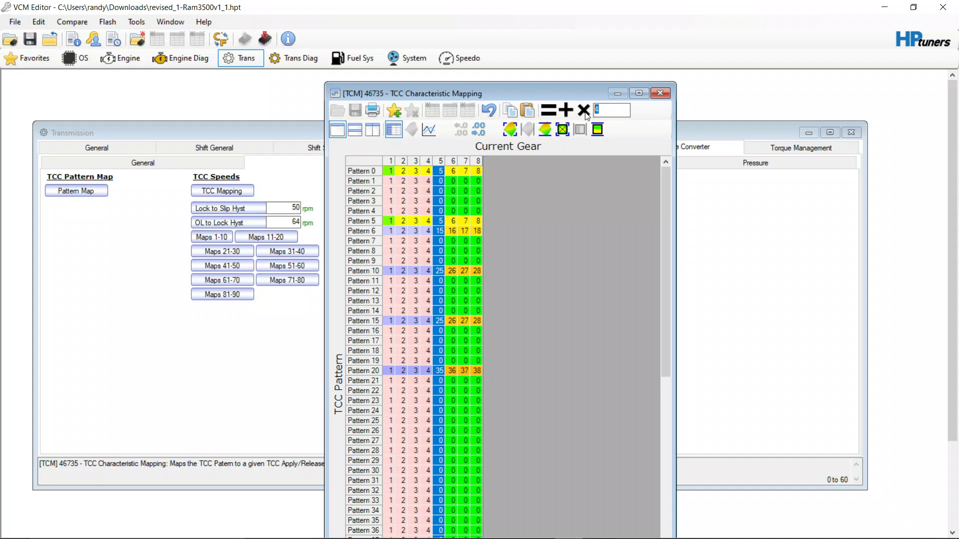
pyautogui.click(548, 110)
pyautogui.click(453, 161)
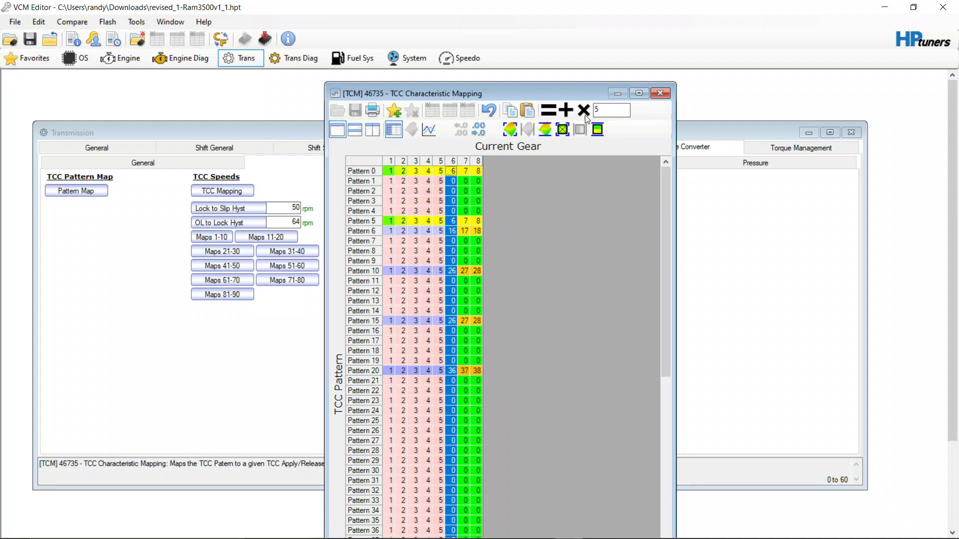
pyautogui.doubleClick(596, 110)
pyautogui.press('BackSpace')
pyautogui.write('6')
pyautogui.click(549, 110)
# - Set all TCC patterns to 7 in the gear 7 column and 8 in the gear 8 column
pyautogui.click(465, 161)
pyautogui.doubleClick(604, 110)
pyautogui.write('7')
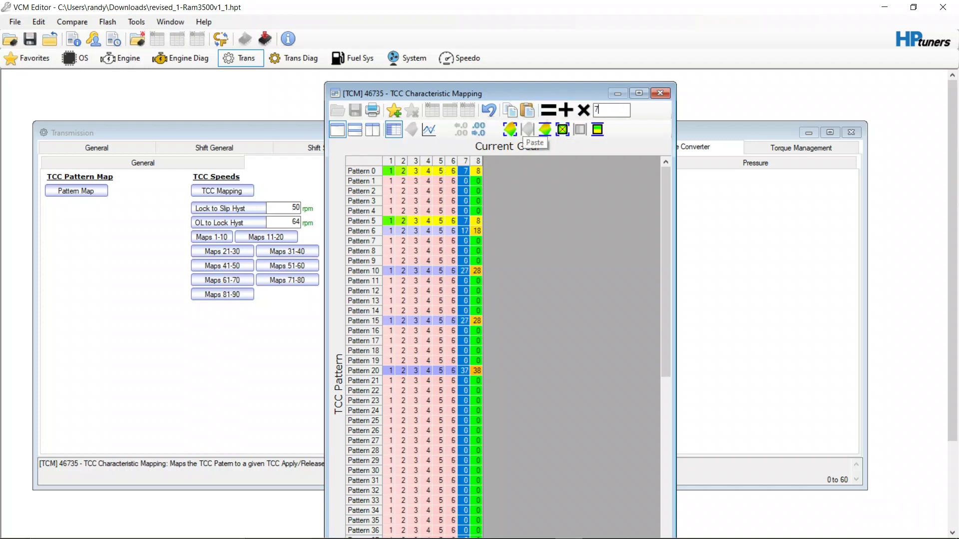
pyautogui.click(548, 110)
pyautogui.click(478, 160)
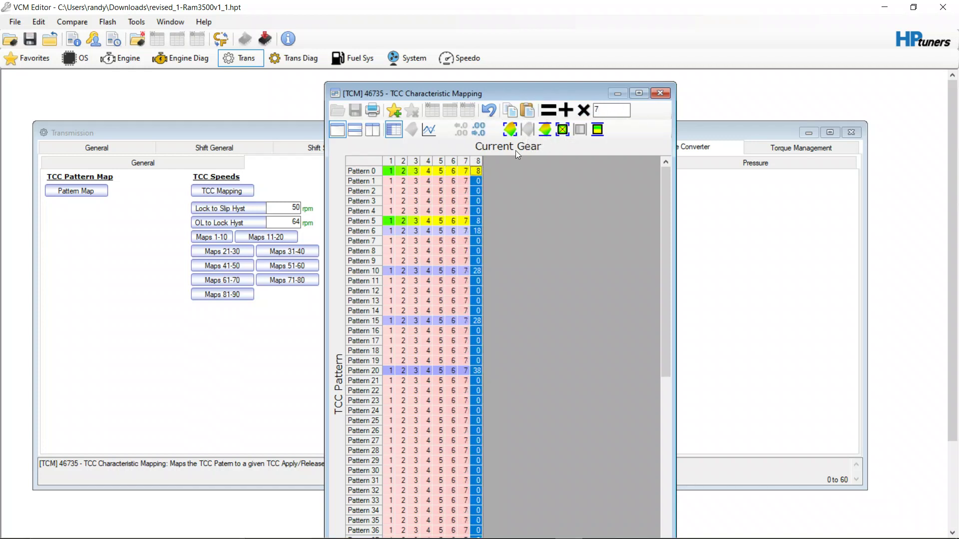
pyautogui.doubleClick(604, 110)
pyautogui.write('8')
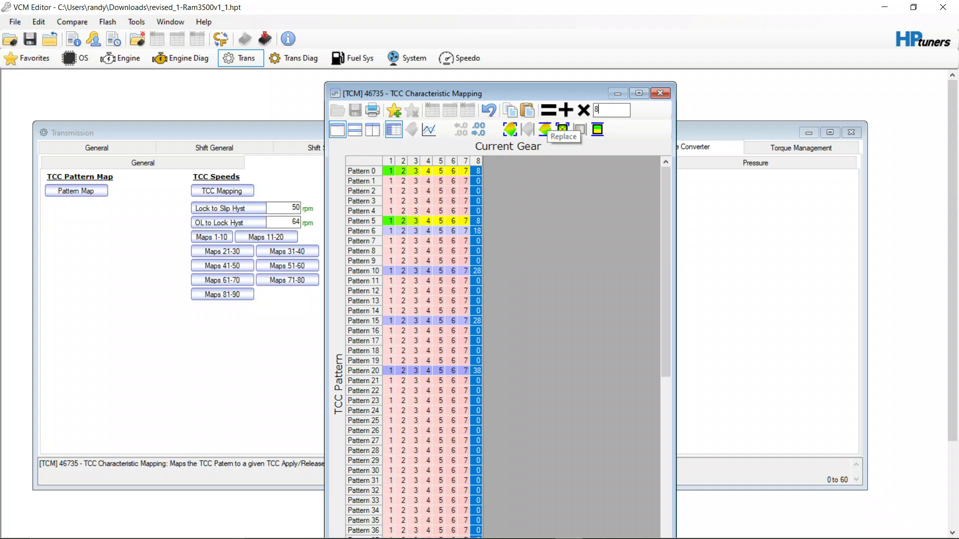
pyautogui.click(549, 110)
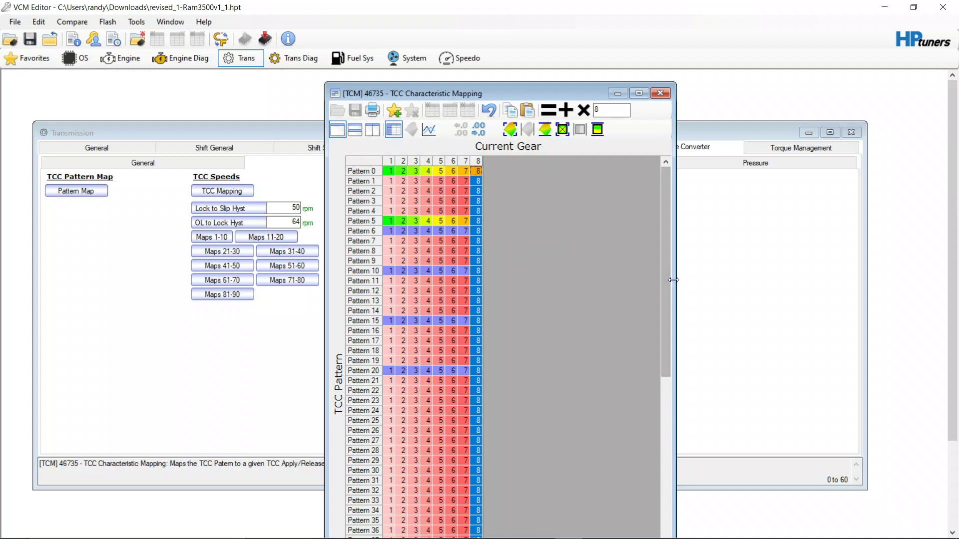
pyautogui.moveTo(665, 278); pyautogui.dragTo(660, 195)
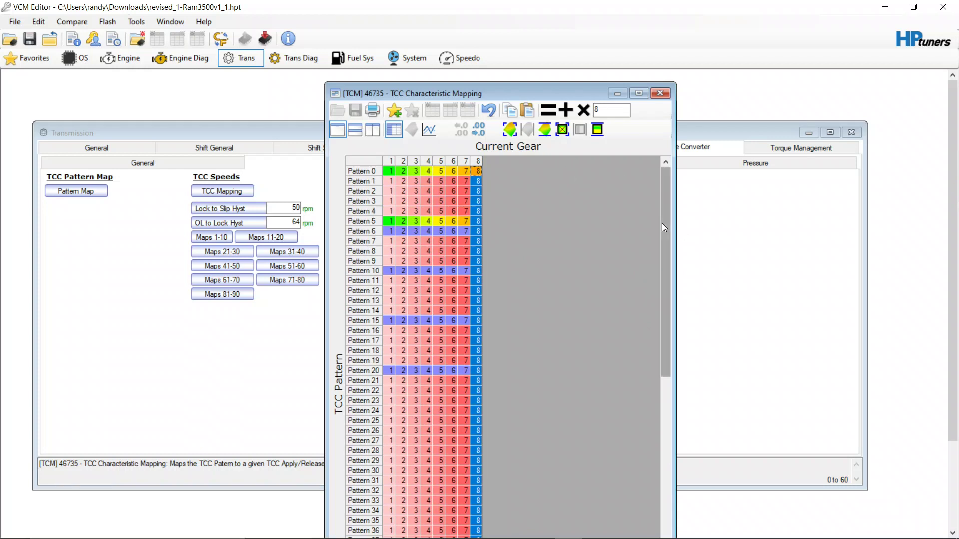
# - Undo all eight gear column replacements in the TCC Characteristic Mapping table
pyautogui.click(491, 112)
pyautogui.click(491, 112)
pyautogui.click(490, 111)
pyautogui.click(491, 112)
pyautogui.click(491, 112)
pyautogui.click(491, 112)
pyautogui.click(491, 112)
pyautogui.click(491, 112)
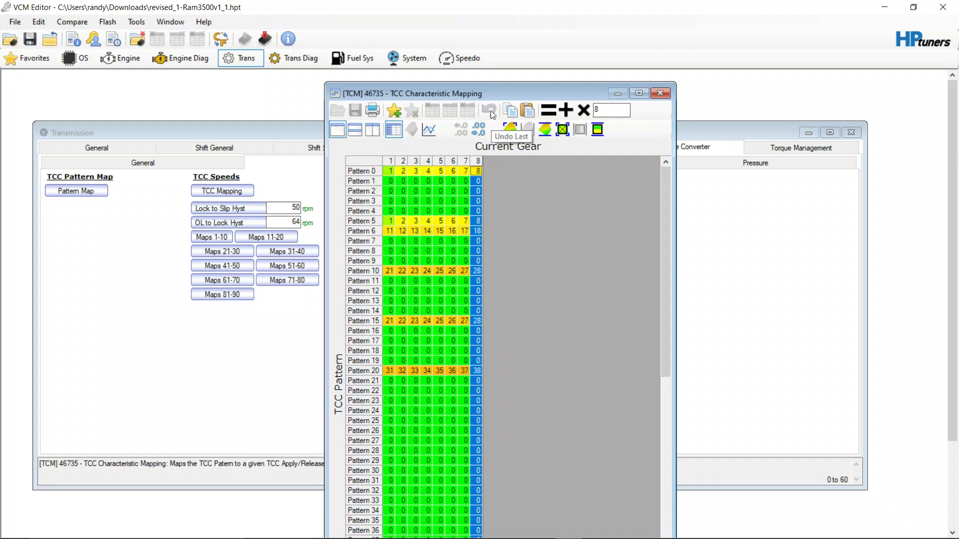
# - Open the TCC Apply/Release Speed table for Maps 31-40 and compare it side by side with the TCC Characteristic Mapping
pyautogui.moveTo(548, 94); pyautogui.dragTo(740, 83)
pyautogui.click(619, 330)
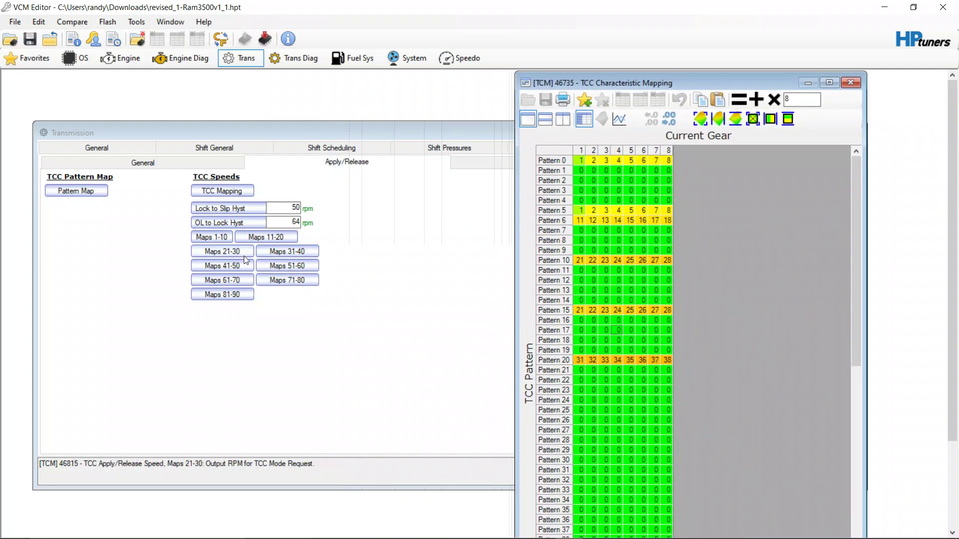
pyautogui.click(301, 252)
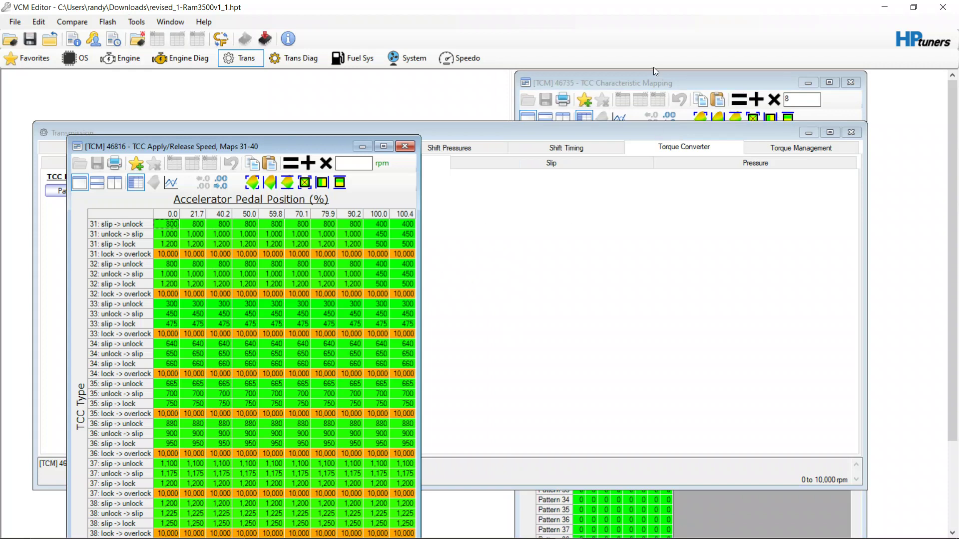
pyautogui.click(647, 82)
pyautogui.moveTo(325, 142); pyautogui.dragTo(361, 83)
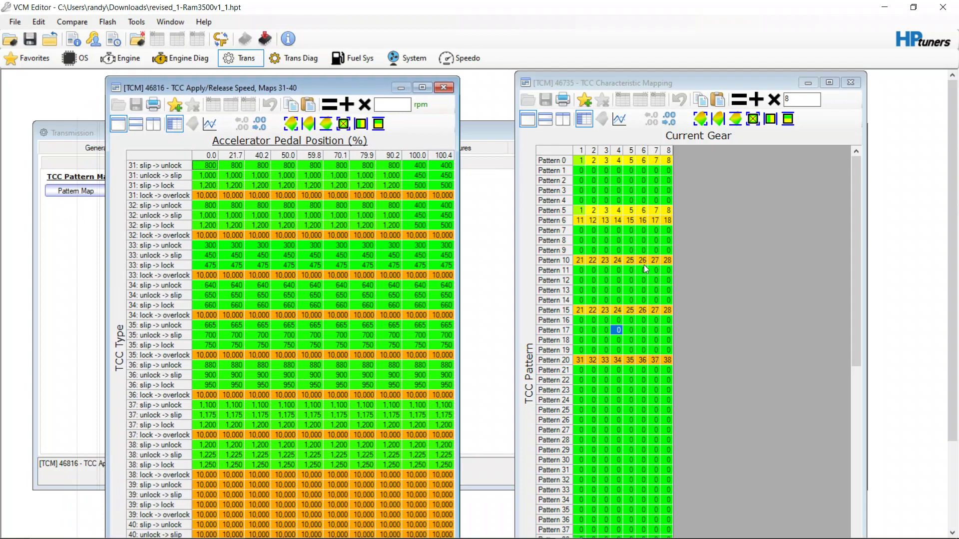
# - Close the Characteristic Mapping and compare apply/release speeds of Maps 1-10 and Maps 31-40 side by side, leaving only Maps 1-10 open
pyautogui.click(850, 82)
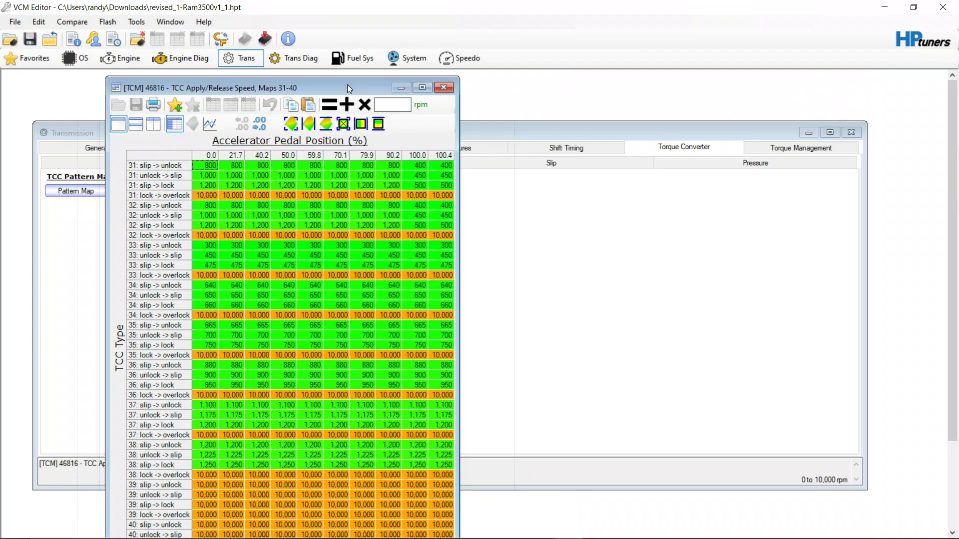
pyautogui.moveTo(348, 88); pyautogui.dragTo(682, 70)
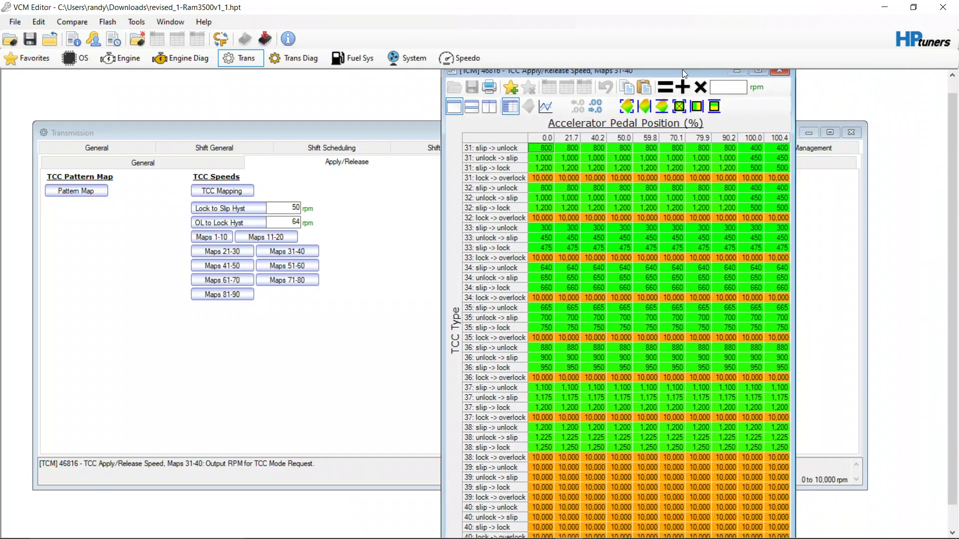
pyautogui.click(221, 242)
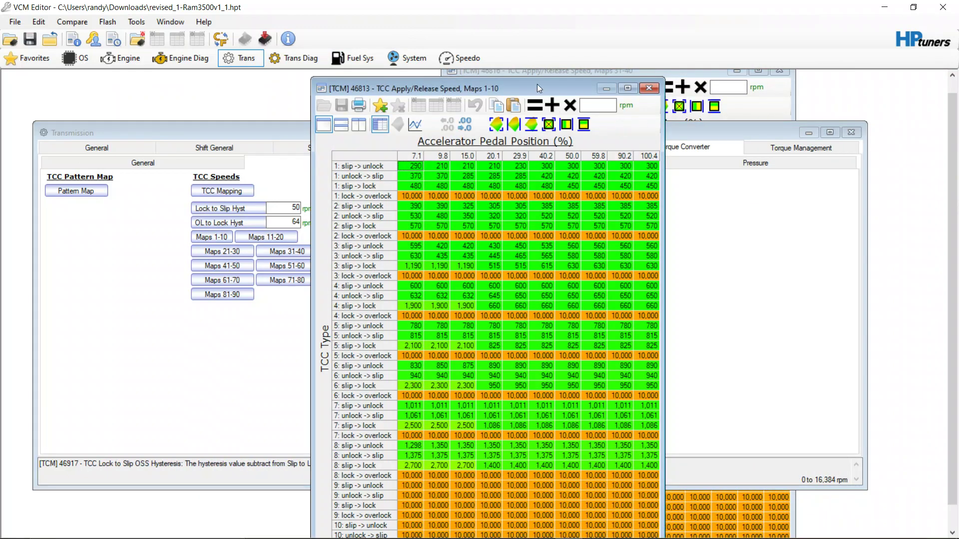
pyautogui.moveTo(533, 89); pyautogui.dragTo(300, 86)
pyautogui.click(592, 73)
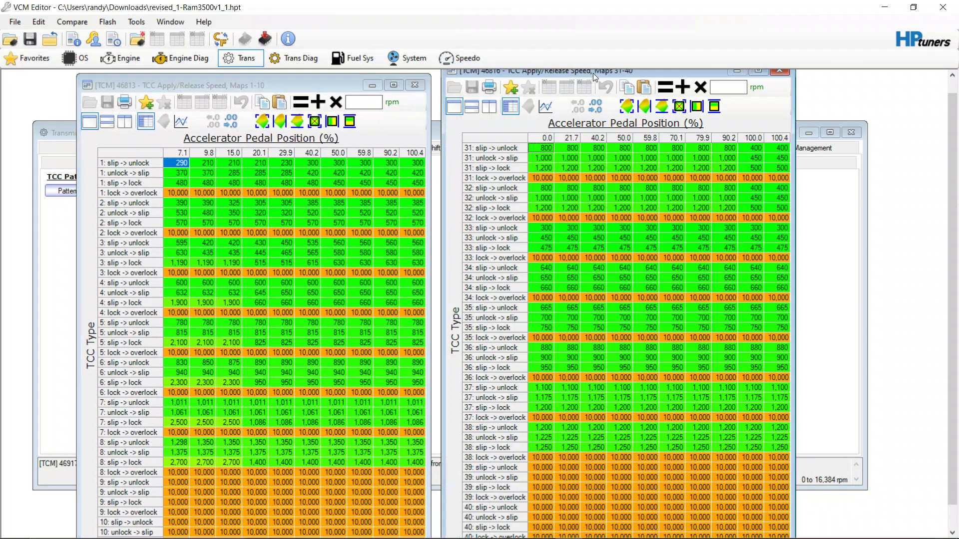
pyautogui.moveTo(592, 73); pyautogui.dragTo(582, 86)
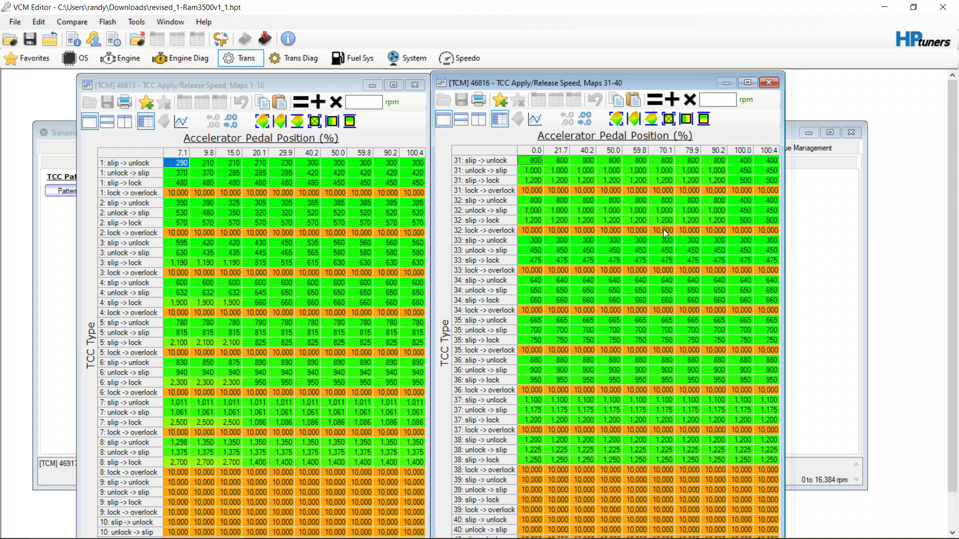
pyautogui.click(769, 82)
pyautogui.moveTo(301, 82); pyautogui.dragTo(628, 86)
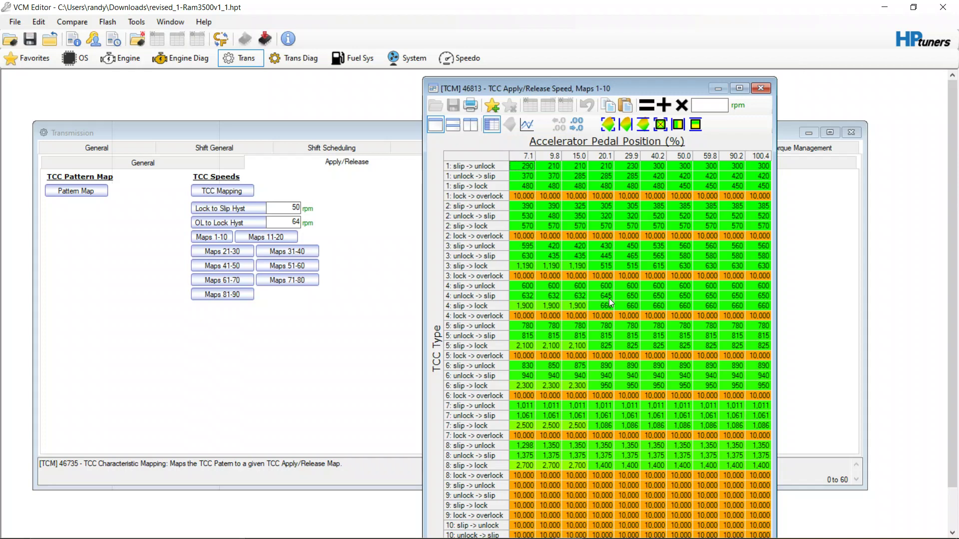
# - Close the Maps 1-10 table, examine the TCC Enabled Gears table, and check the torque converter's slip and pressure settings
pyautogui.click(761, 88)
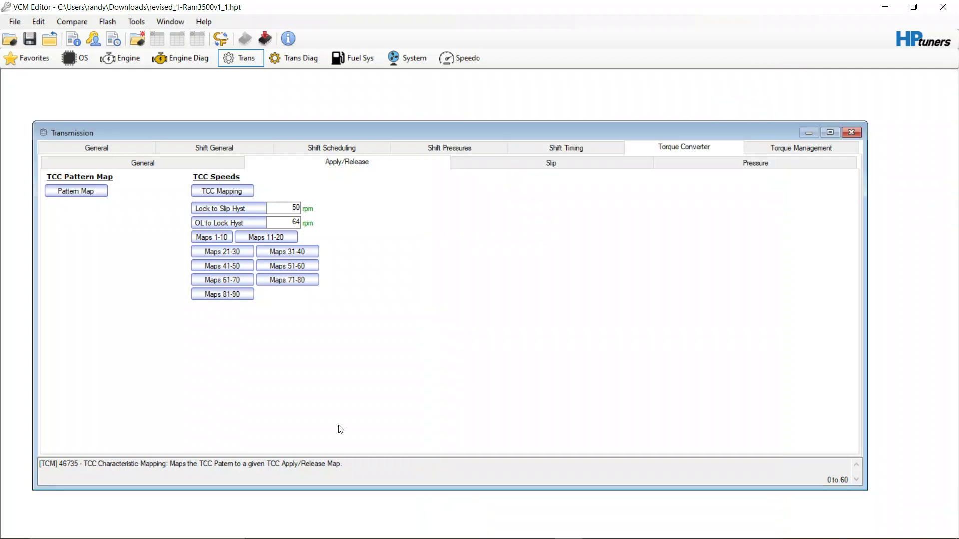
pyautogui.click(168, 165)
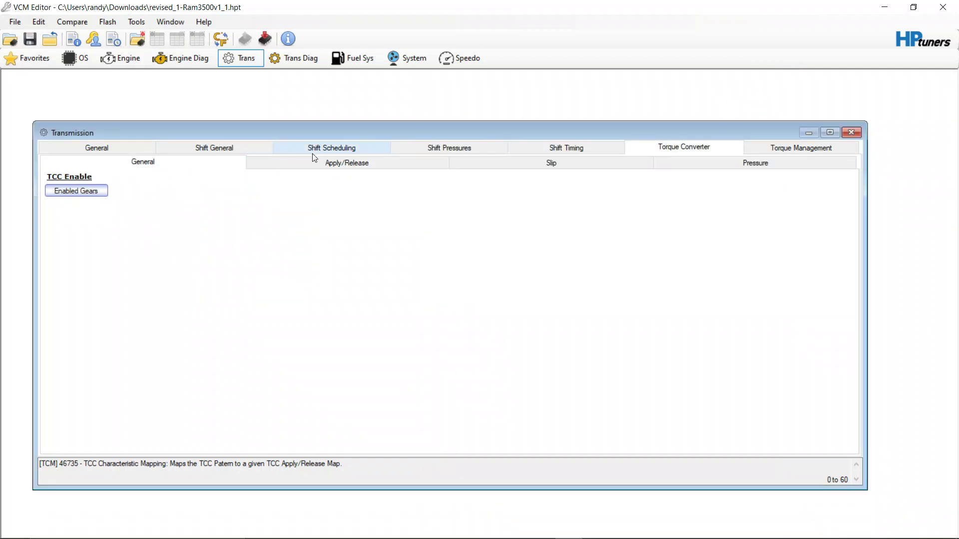
pyautogui.click(95, 192)
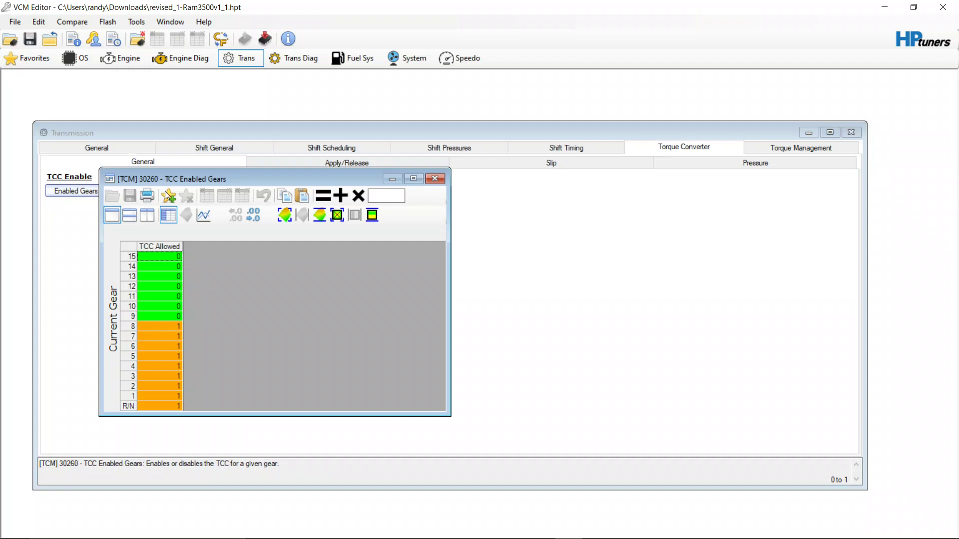
pyautogui.click(434, 179)
pyautogui.click(84, 192)
pyautogui.moveTo(175, 356); pyautogui.dragTo(175, 428)
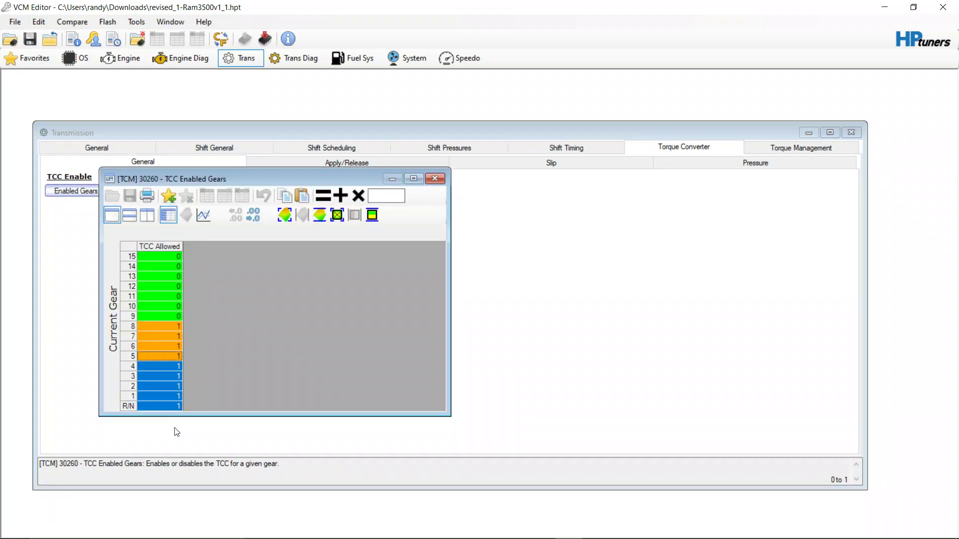
pyautogui.moveTo(177, 365)
pyautogui.mouseDown()
pyautogui.moveTo(176, 421)
pyautogui.moveTo(170, 348)
pyautogui.mouseUp()
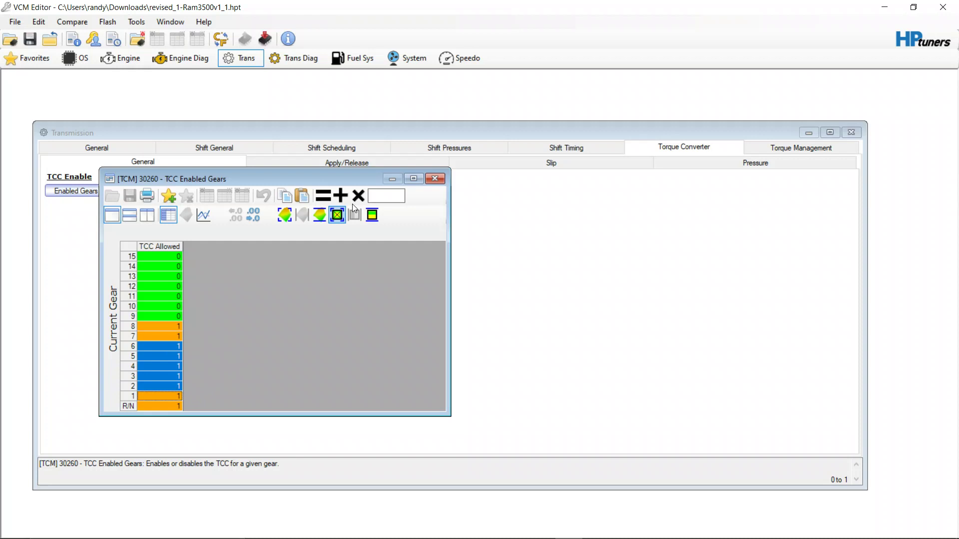
pyautogui.click(434, 178)
pyautogui.click(567, 169)
pyautogui.click(706, 166)
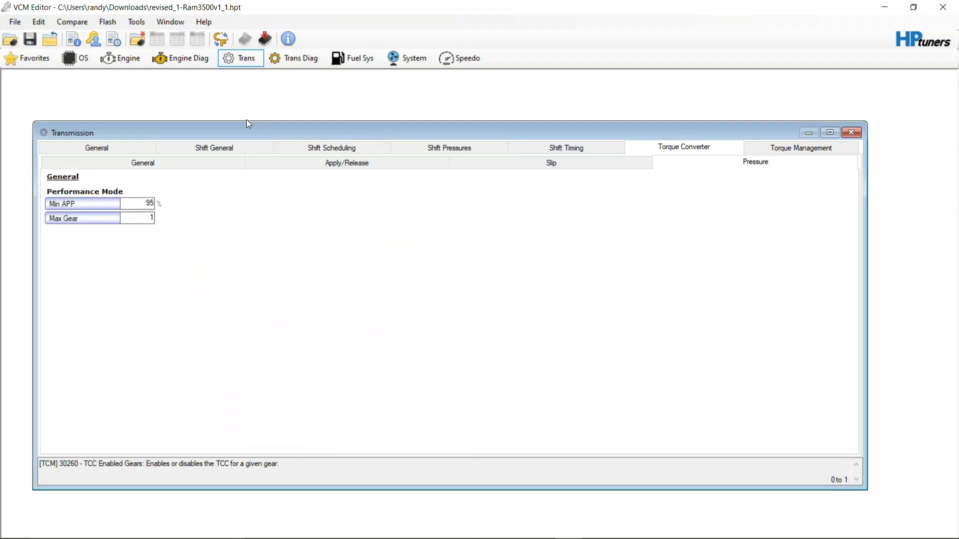
# - Show the transmission's shift scheduling settings and enlarge the Transmission window downward to reveal more of them
pyautogui.click(343, 147)
pyautogui.moveTo(372, 128); pyautogui.dragTo(370, 97)
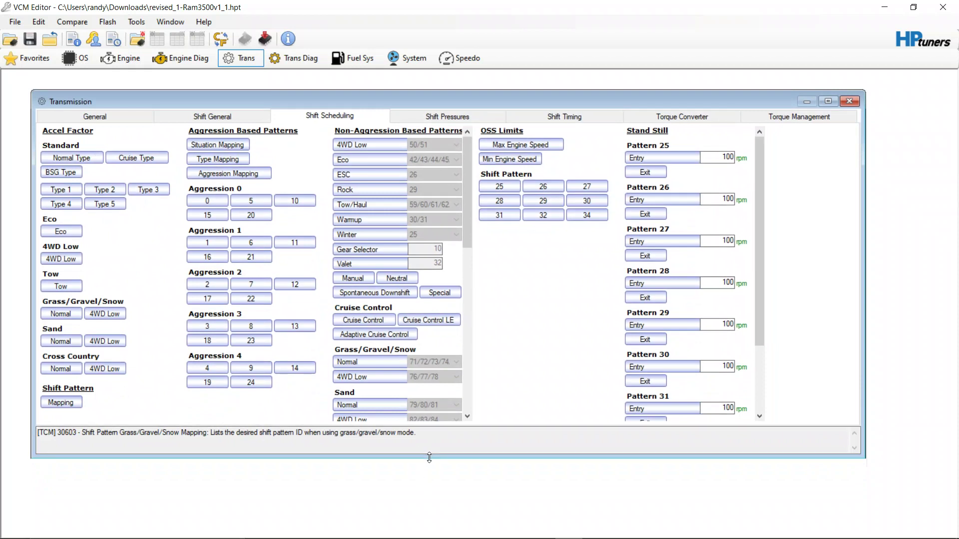
pyautogui.moveTo(425, 459); pyautogui.dragTo(446, 503)
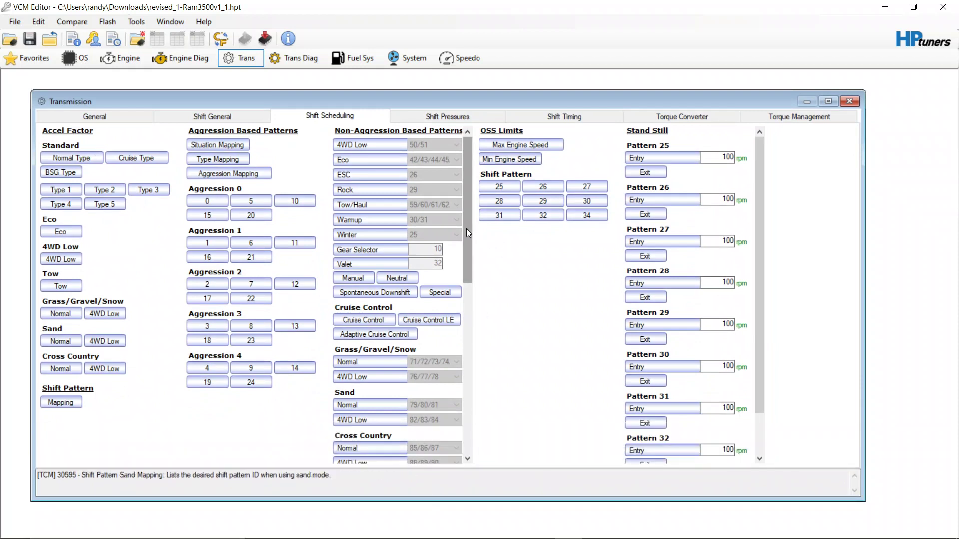
# - Set every entry in the Shift Pattern Mapping table to 34, consulting the Shift Pattern Cruise Control Mapping for the pattern number
pyautogui.click(60, 402)
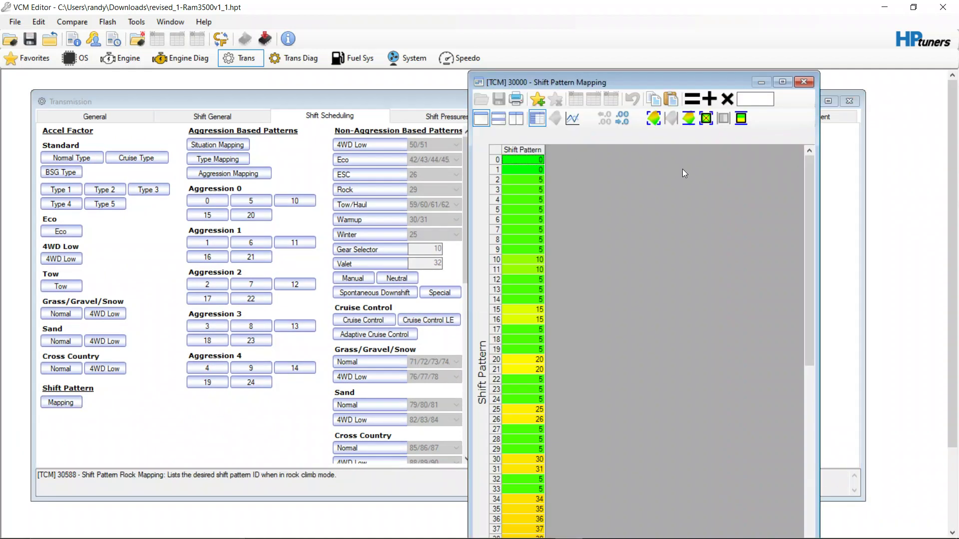
pyautogui.click(499, 152)
pyautogui.click(757, 98)
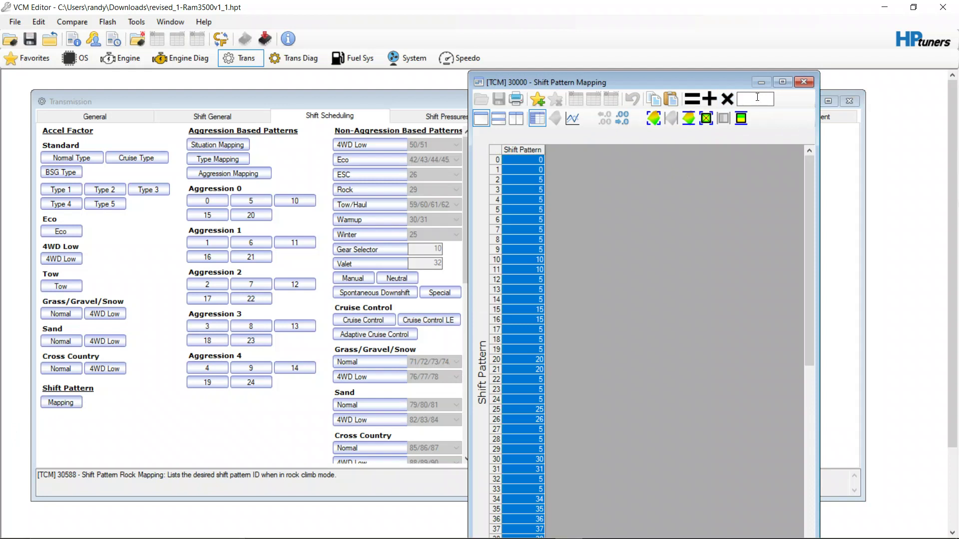
pyautogui.write('5')
pyautogui.press('BackSpace')
pyautogui.write('34')
pyautogui.click(379, 316)
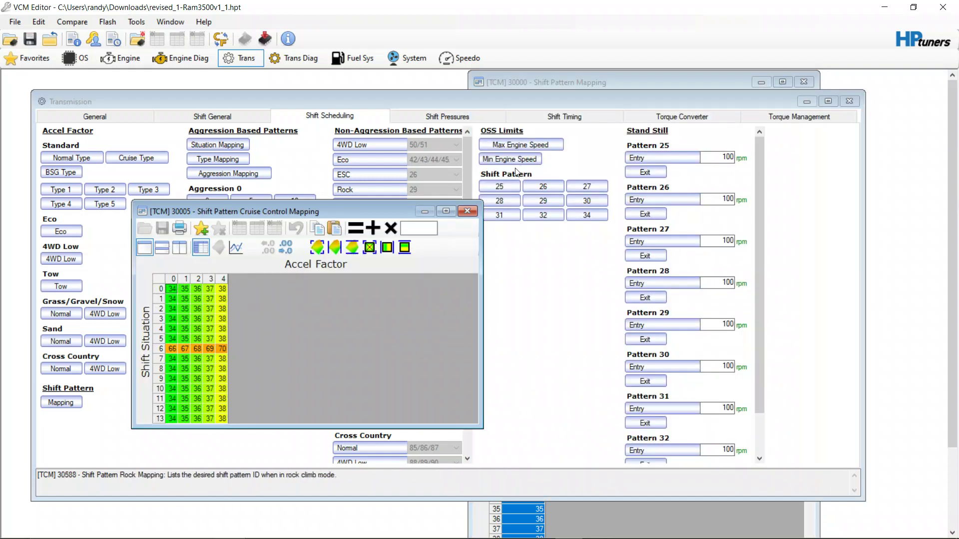
pyautogui.click(467, 211)
pyautogui.click(610, 78)
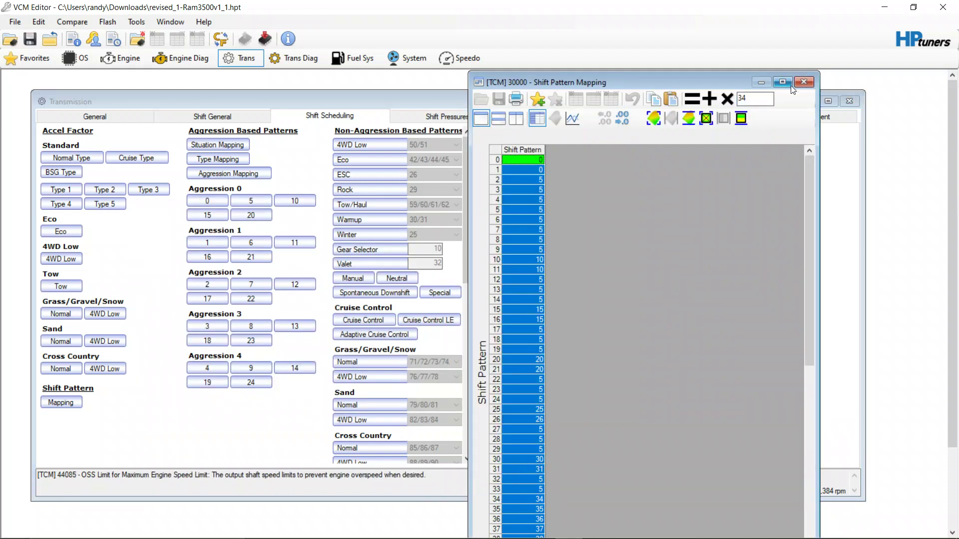
pyautogui.click(690, 102)
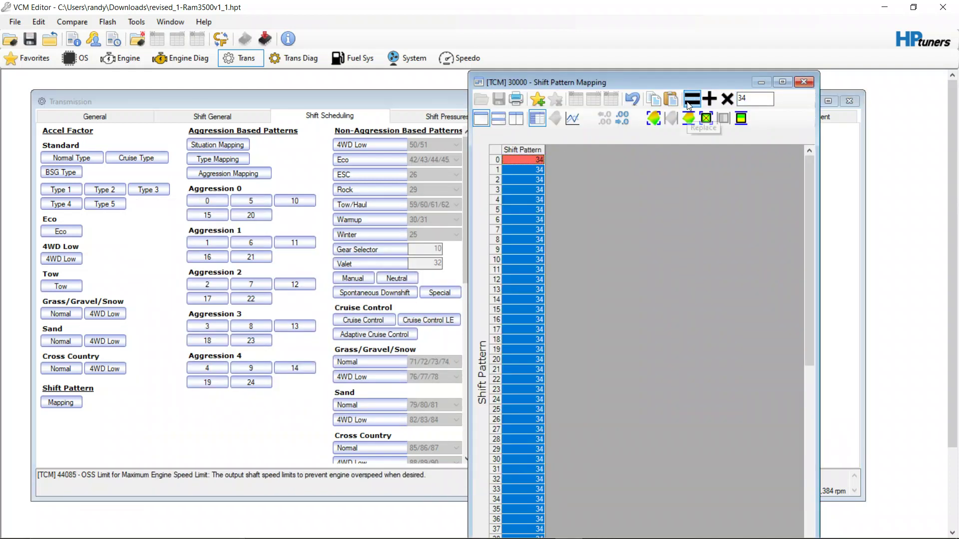
pyautogui.click(804, 82)
# - Review the target shift speeds in the Transmission Shift Pattern 34 table and close it
pyautogui.moveTo(468, 227); pyautogui.dragTo(463, 287)
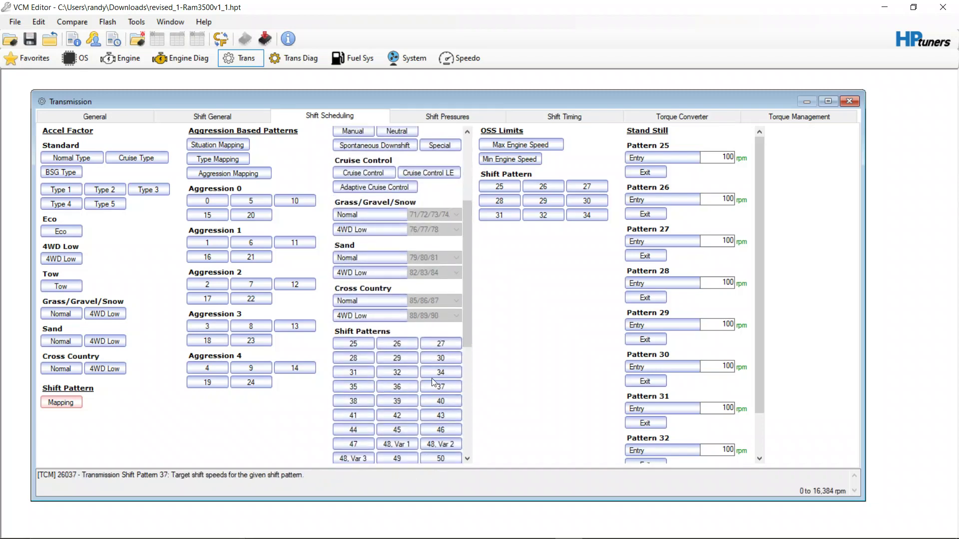
pyautogui.click(444, 373)
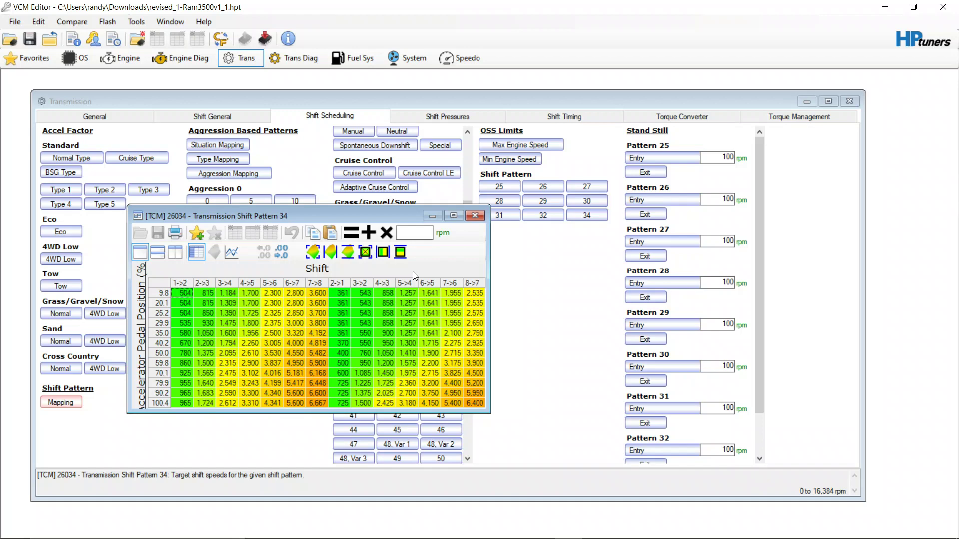
pyautogui.click(474, 215)
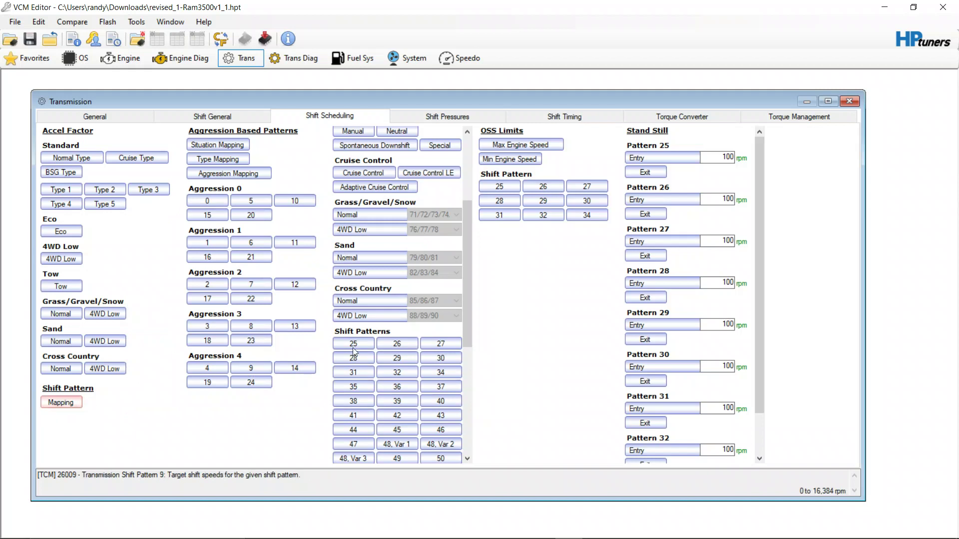
# - Compare the target shift speeds of Transmission Shift Patterns 0 and 5, and recheck the Shift Pattern Mapping table
pyautogui.moveTo(469, 324); pyautogui.dragTo(469, 385)
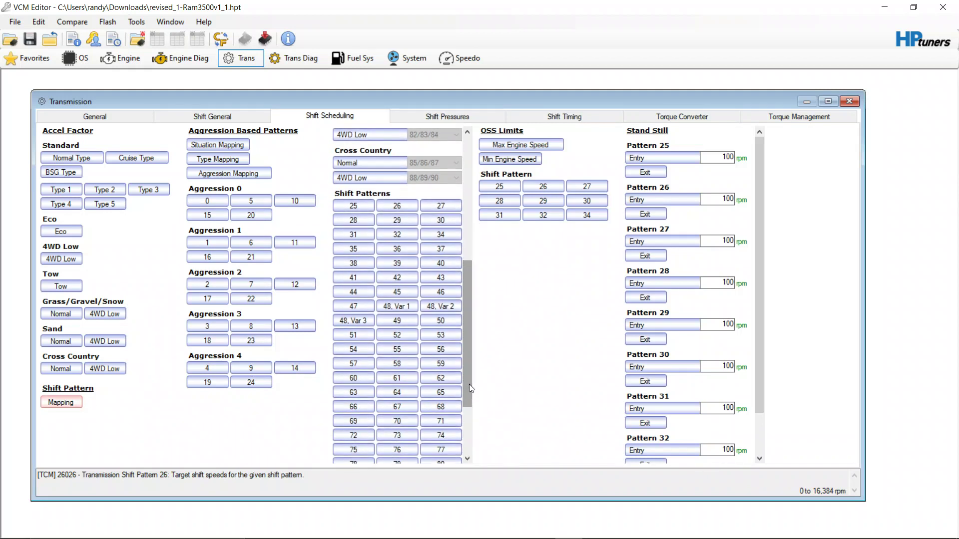
pyautogui.click(214, 200)
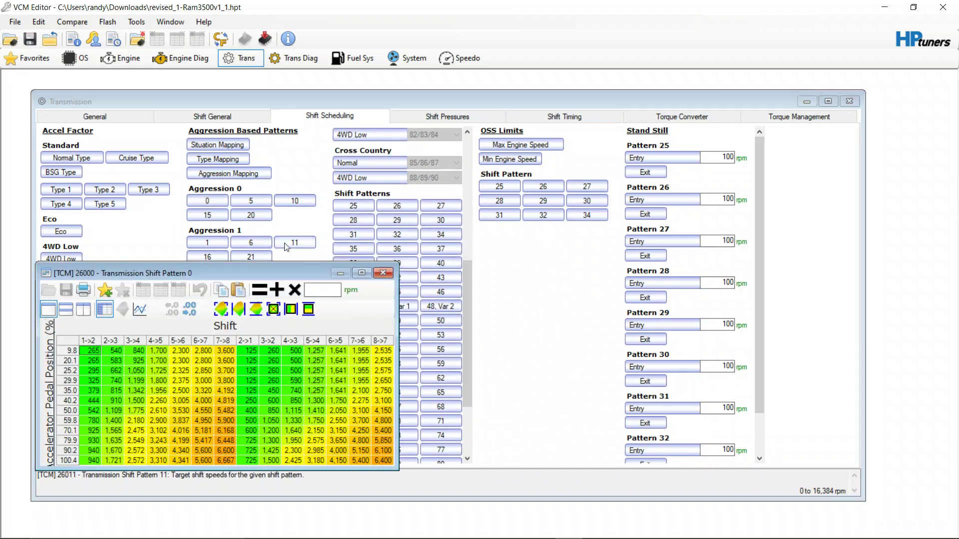
pyautogui.moveTo(236, 278); pyautogui.dragTo(228, 304)
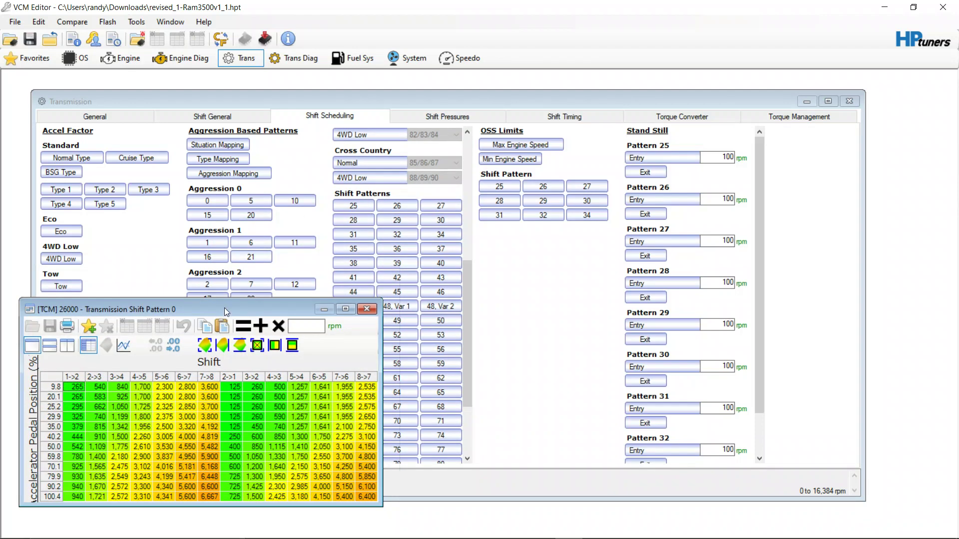
pyautogui.click(259, 203)
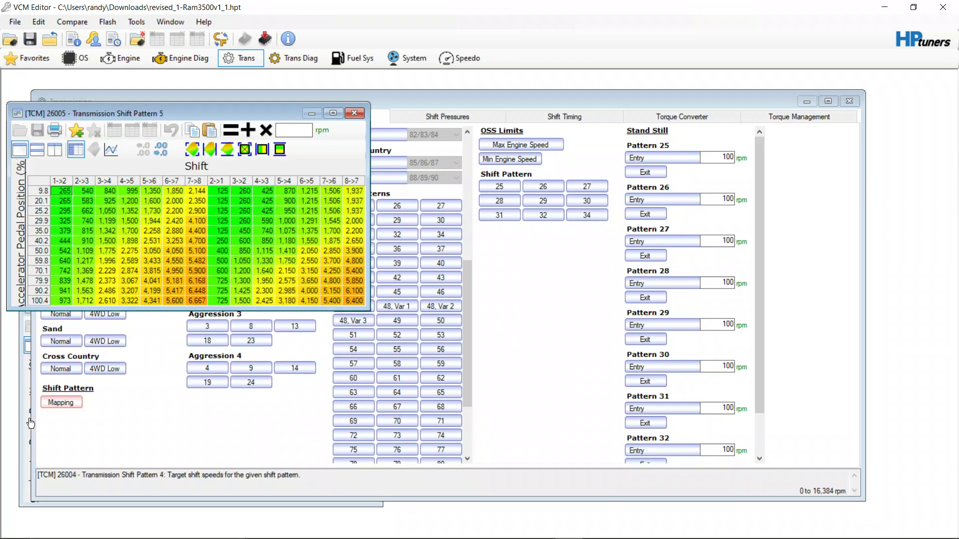
pyautogui.click(26, 425)
pyautogui.click(646, 155)
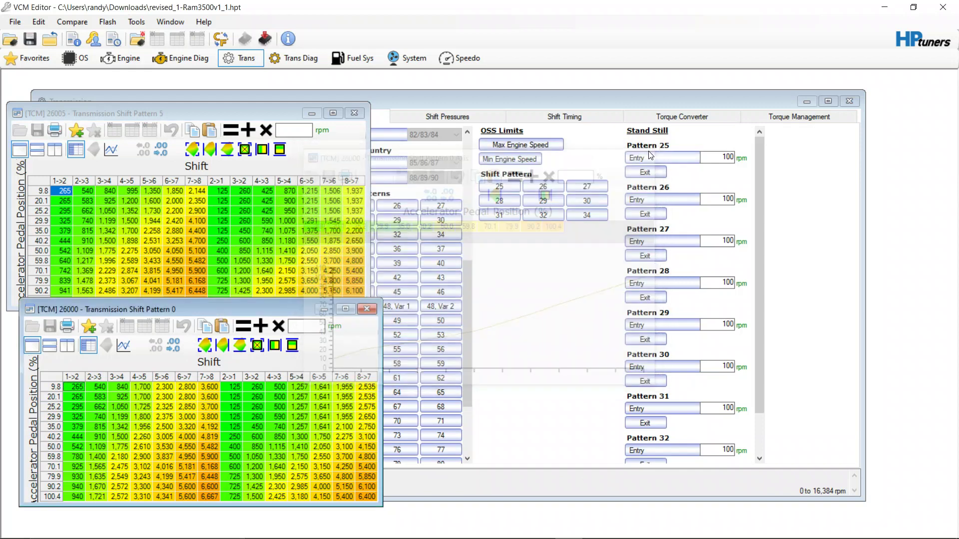
pyautogui.click(354, 113)
pyautogui.click(366, 310)
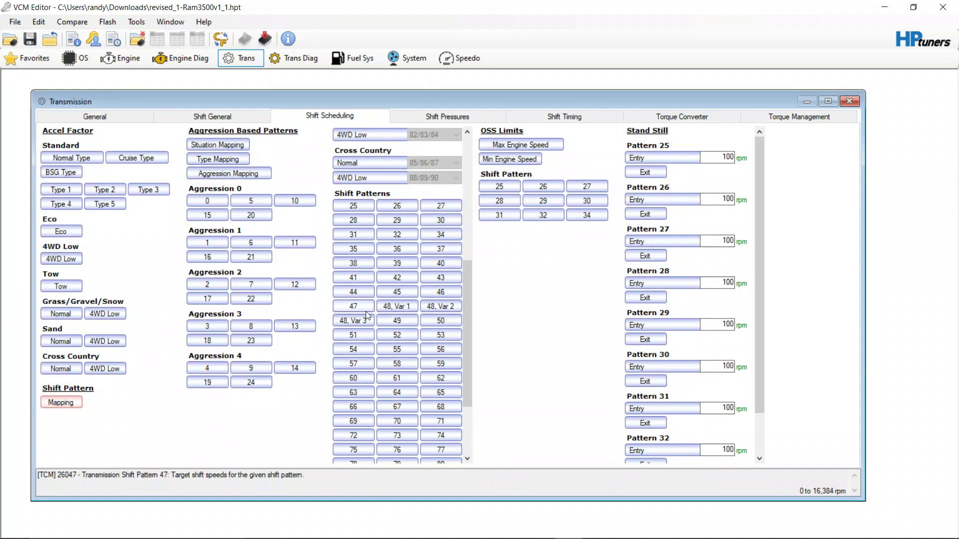
pyautogui.click(70, 403)
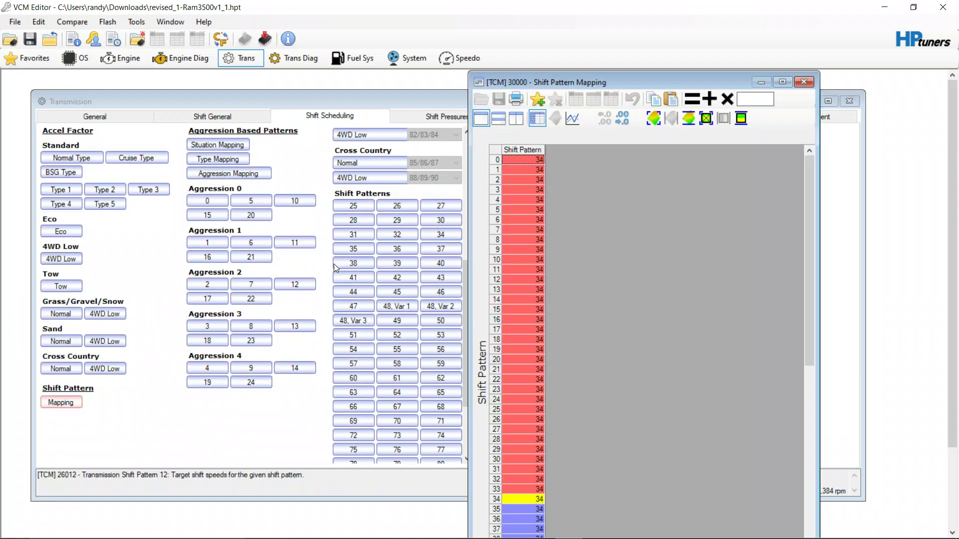
pyautogui.click(805, 83)
# - Review the Normal 1-2 upshift oncoming clutch pressure table and close it
pyautogui.click(447, 116)
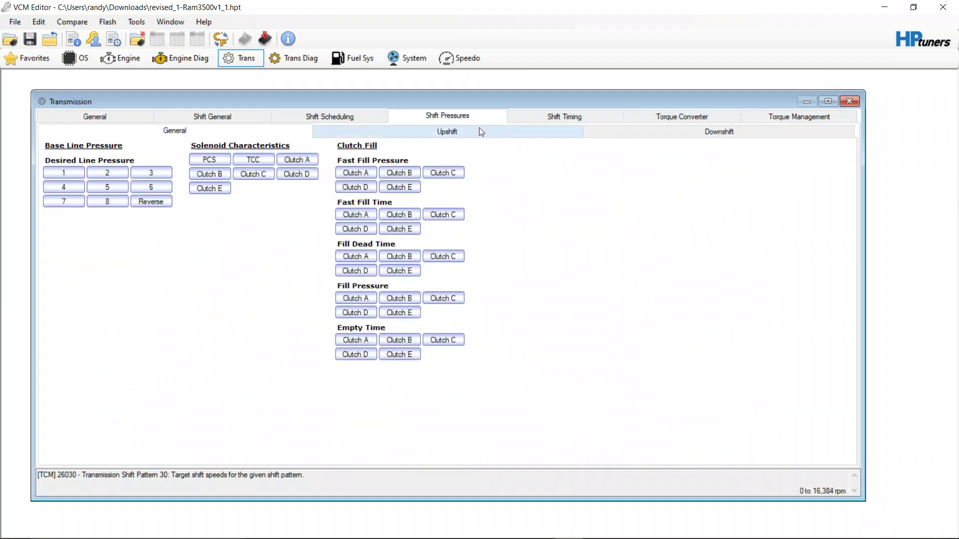
pyautogui.click(482, 130)
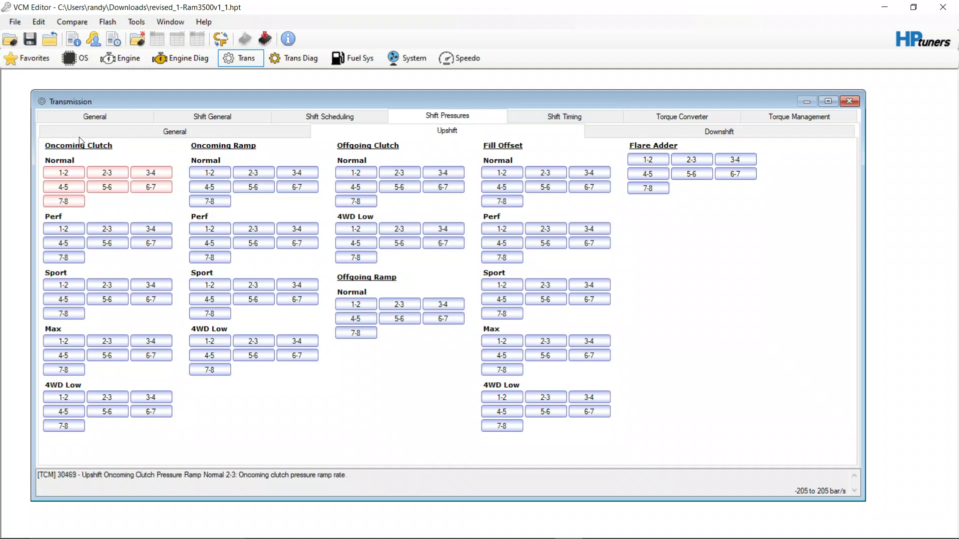
pyautogui.click(64, 173)
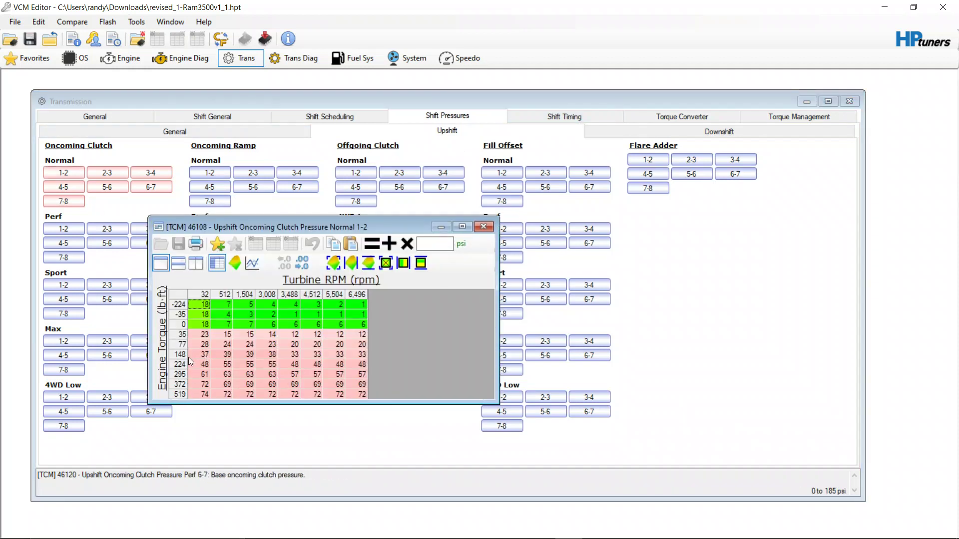
pyautogui.click(484, 227)
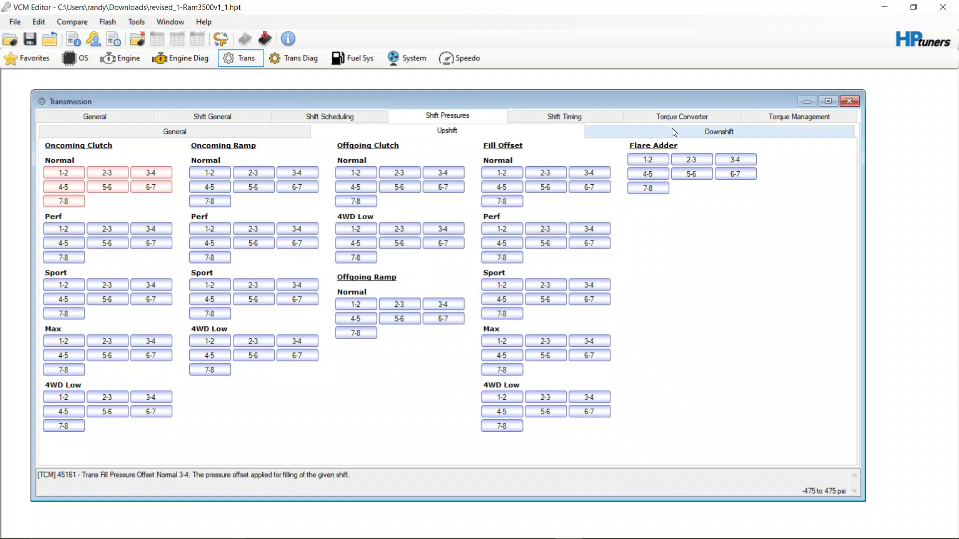
# - Review the upshift timing settings, including nominal slip time, fill time and ramp time
pyautogui.click(672, 129)
pyautogui.click(540, 117)
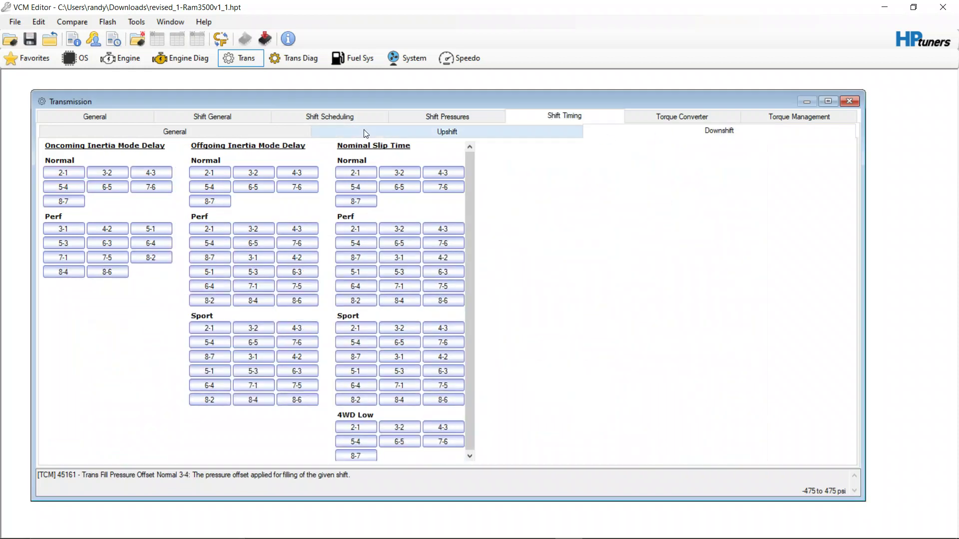
pyautogui.click(339, 129)
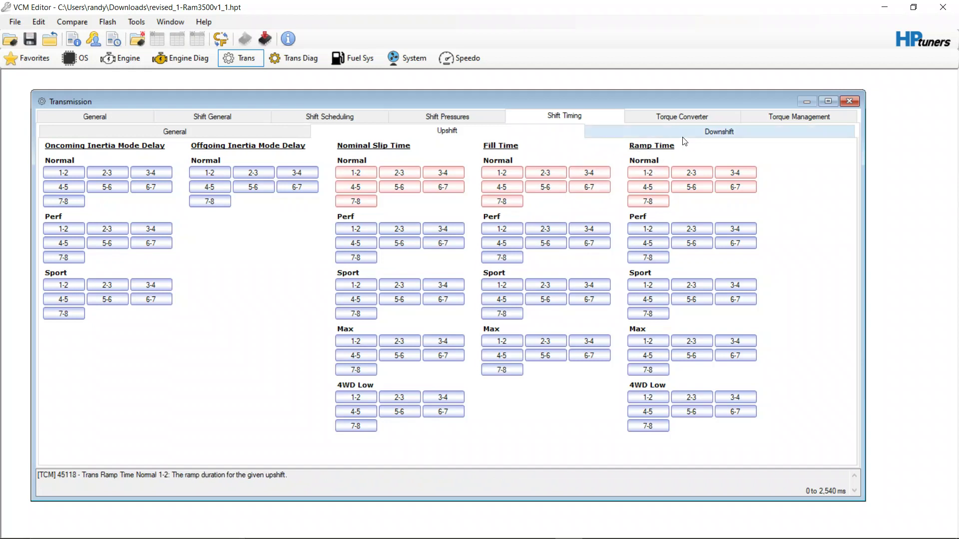
# - Look over the torque converter pressure settings and the upshift, general and downshift torque management settings
pyautogui.click(684, 117)
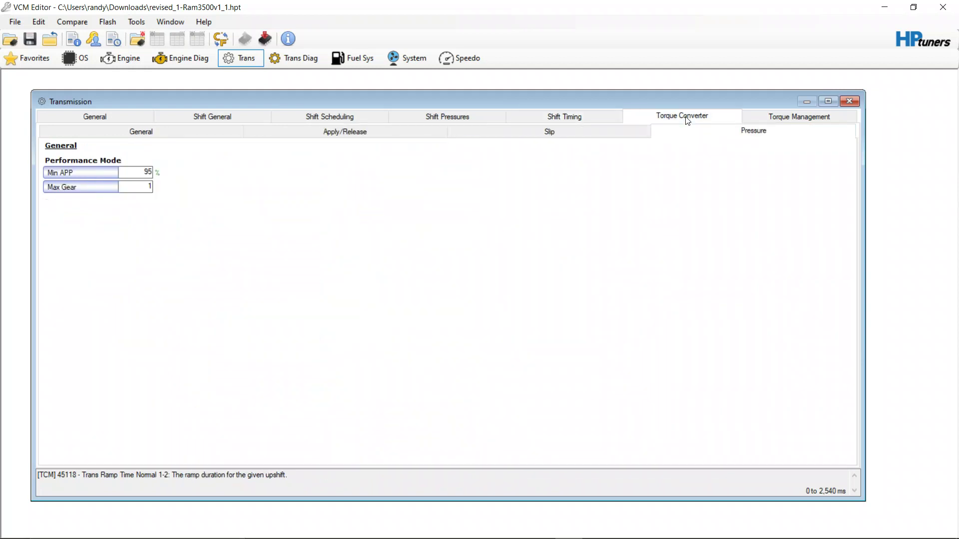
pyautogui.click(764, 117)
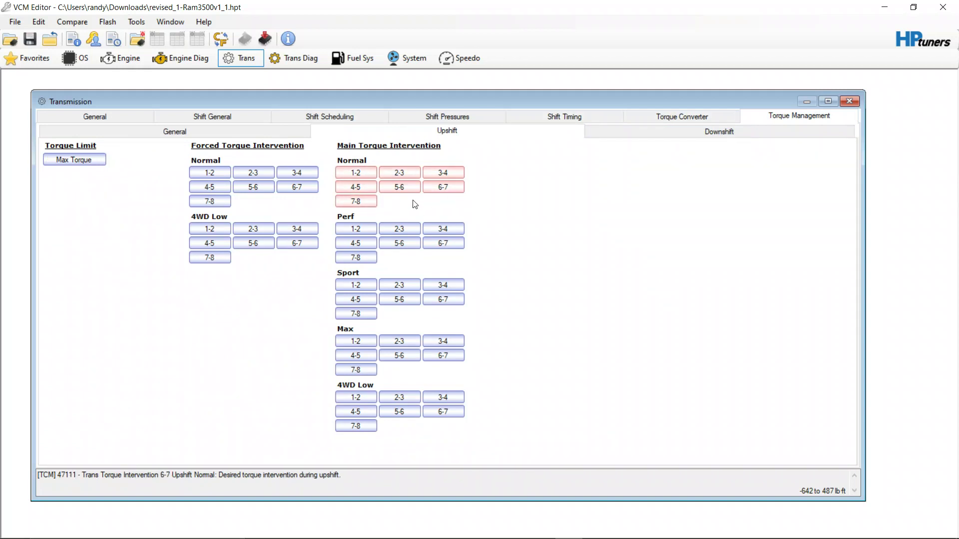
pyautogui.click(260, 131)
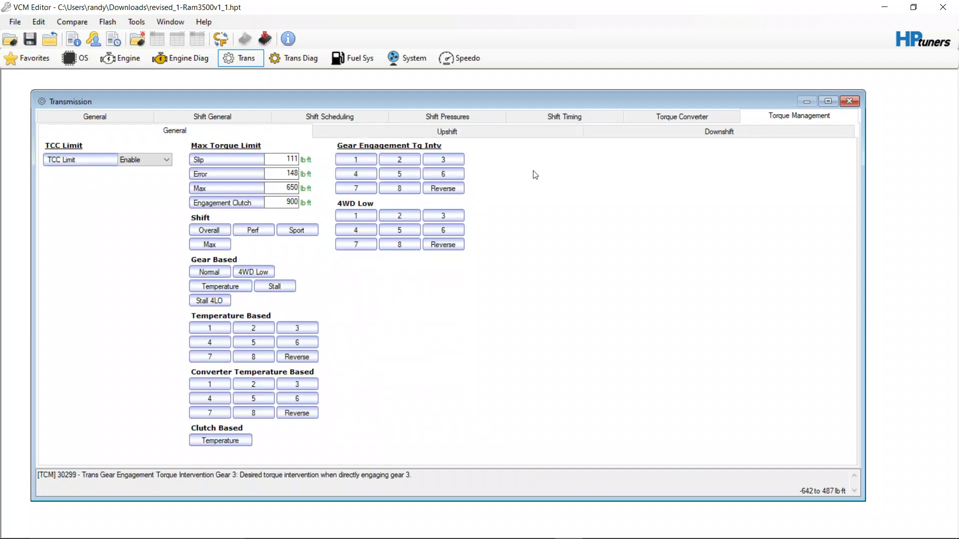
pyautogui.click(667, 133)
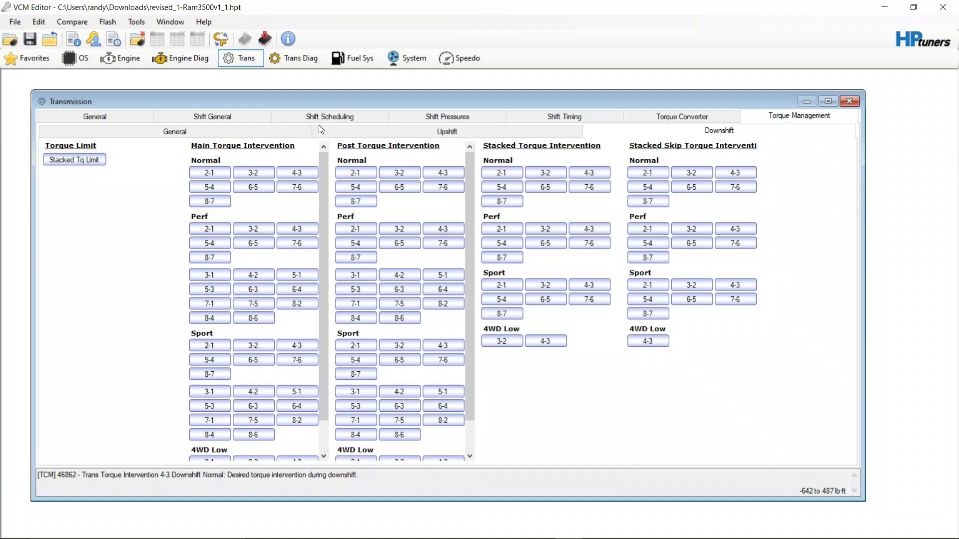
# - Return to the shift pressure settings and show the upshift clutch pressure tables
pyautogui.click(453, 120)
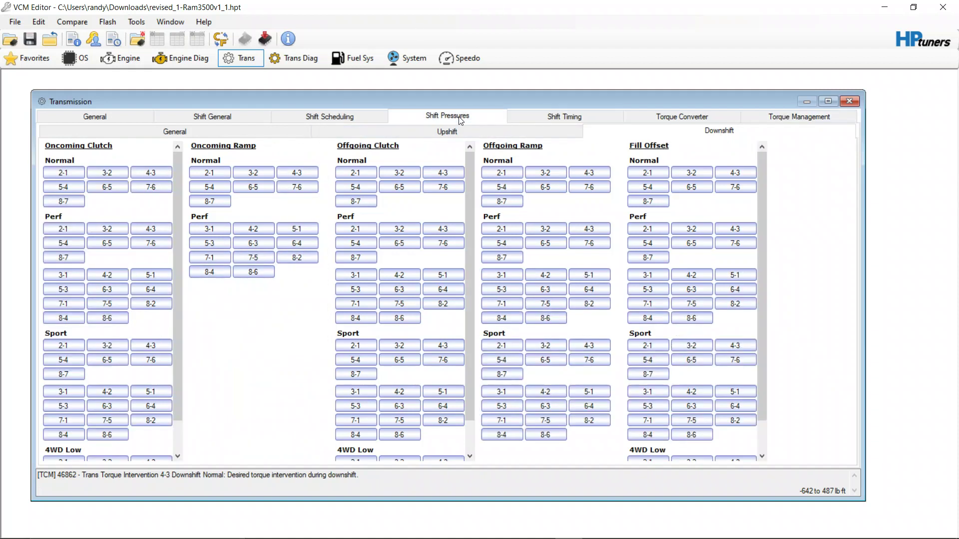
pyautogui.click(212, 133)
pyautogui.click(396, 133)
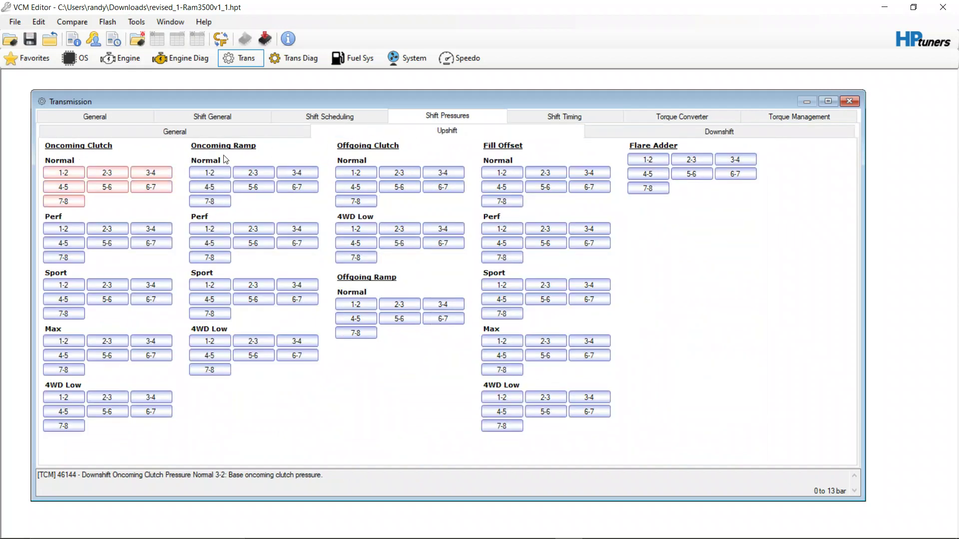
# - Recheck the Normal 1-2 upshift oncoming clutch pressure table, then close it
pyautogui.click(63, 173)
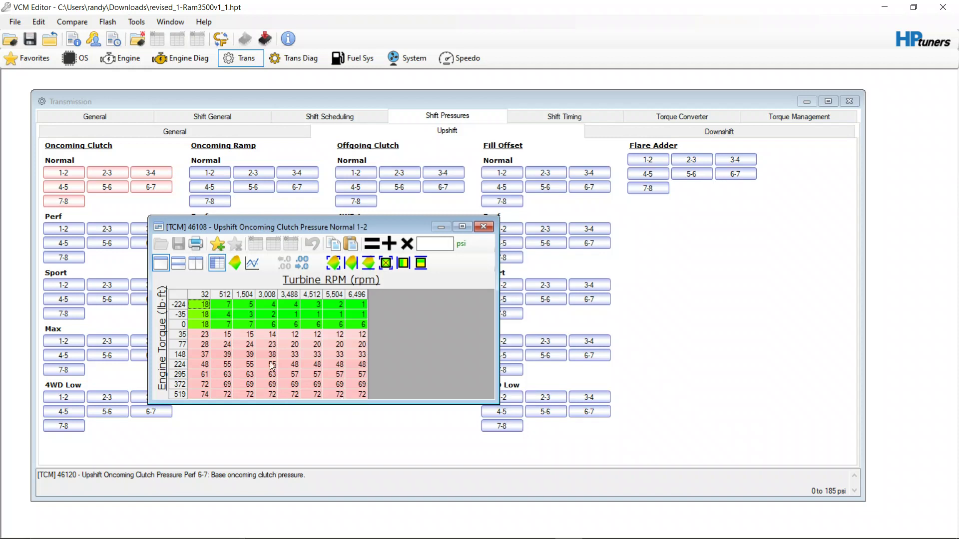
pyautogui.click(483, 227)
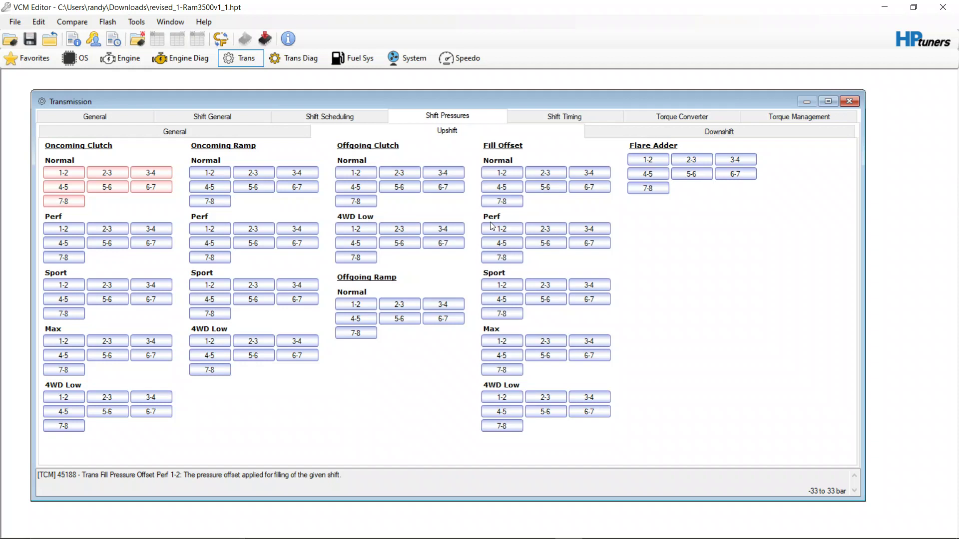
# - In the shift scheduling settings, open the Shift Pattern 34 table and copy all its values
pyautogui.click(337, 119)
pyautogui.moveTo(466, 287); pyautogui.dragTo(471, 321)
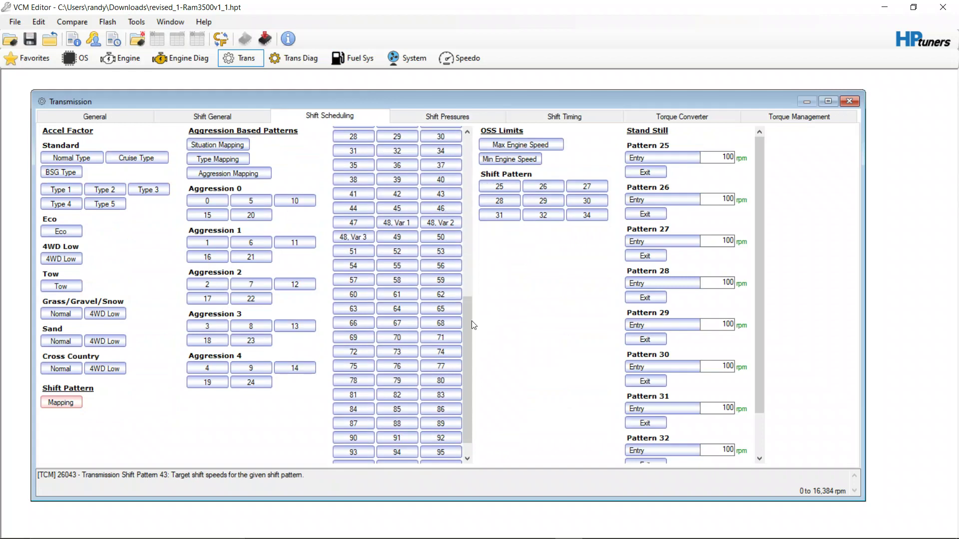
pyautogui.click(424, 154)
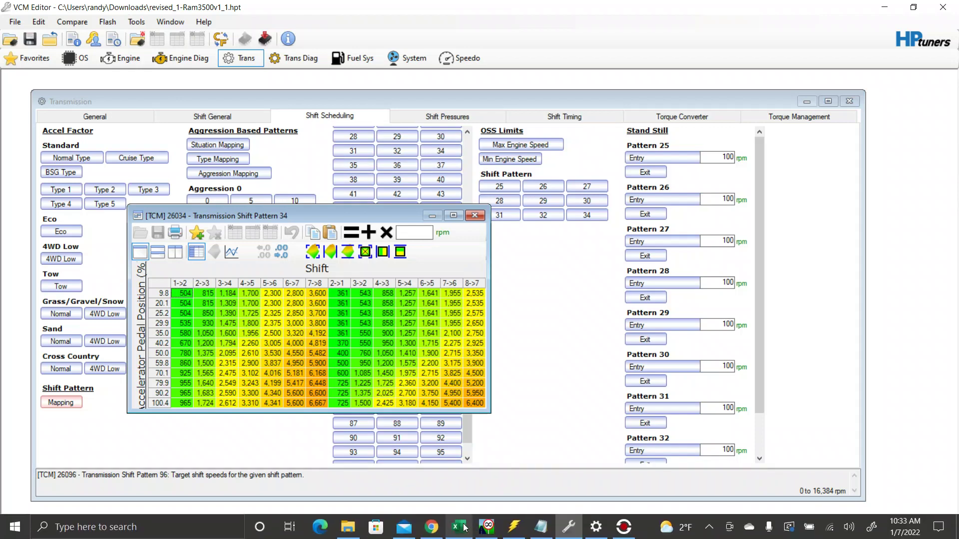
pyautogui.click(163, 283)
pyautogui.rightClick(178, 290)
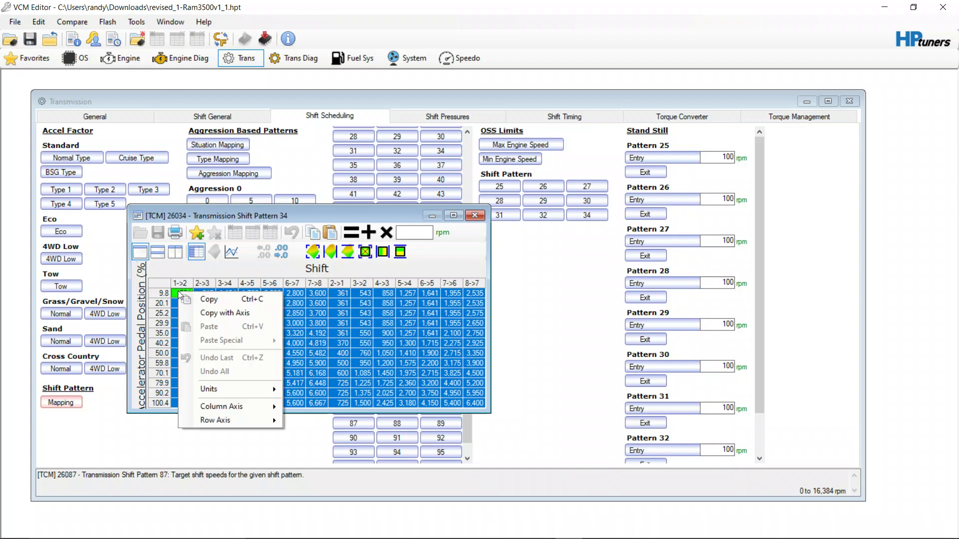
pyautogui.click(215, 301)
pyautogui.click(259, 343)
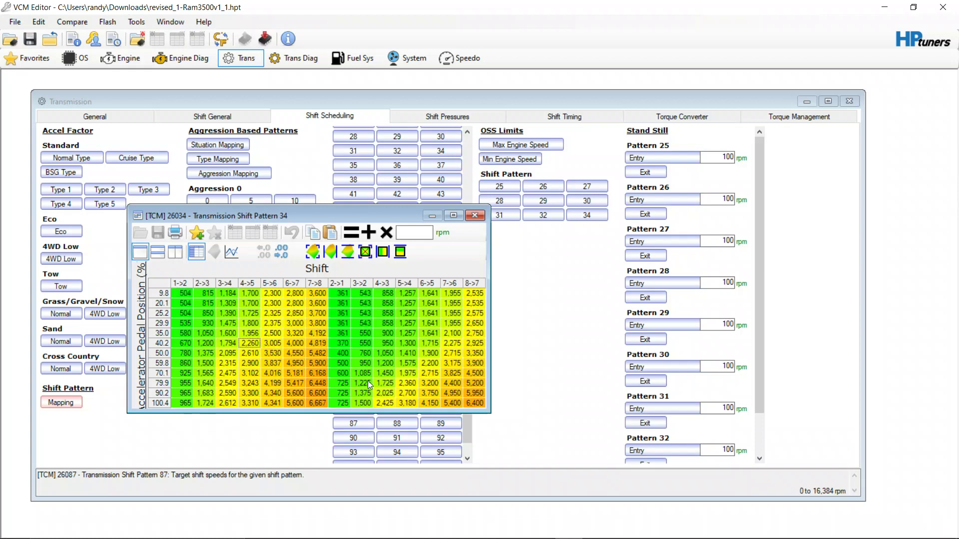
# - Switch to the Excel shift schedule calculator and paste the copied shift pattern into the stock data table starting at cell C19
pyautogui.click(458, 527)
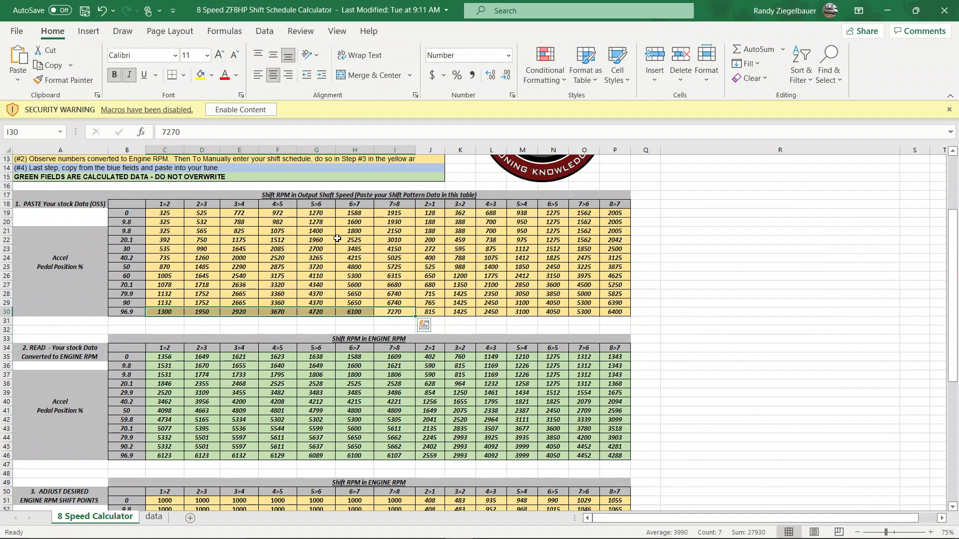
pyautogui.click(254, 284)
pyautogui.click(165, 212)
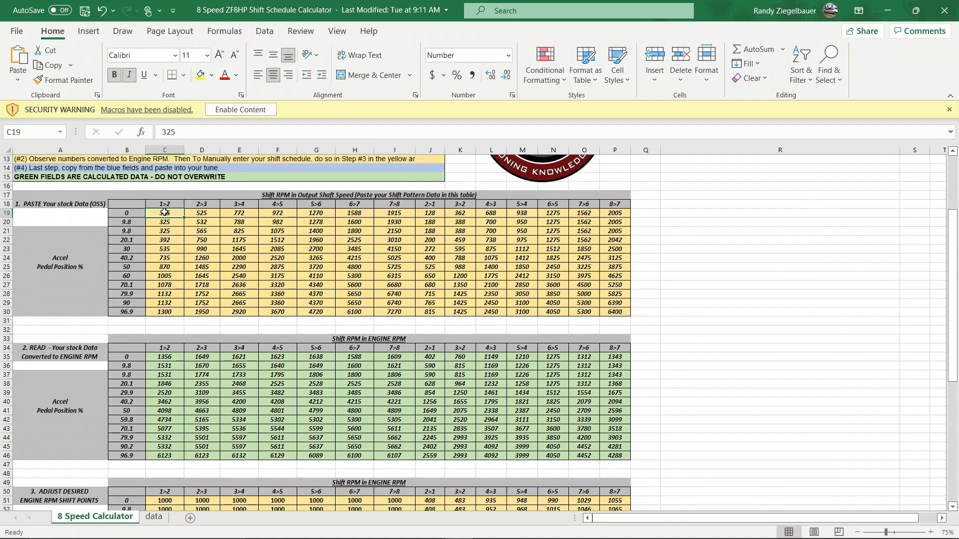
pyautogui.hotkey('ctrl', 'v')
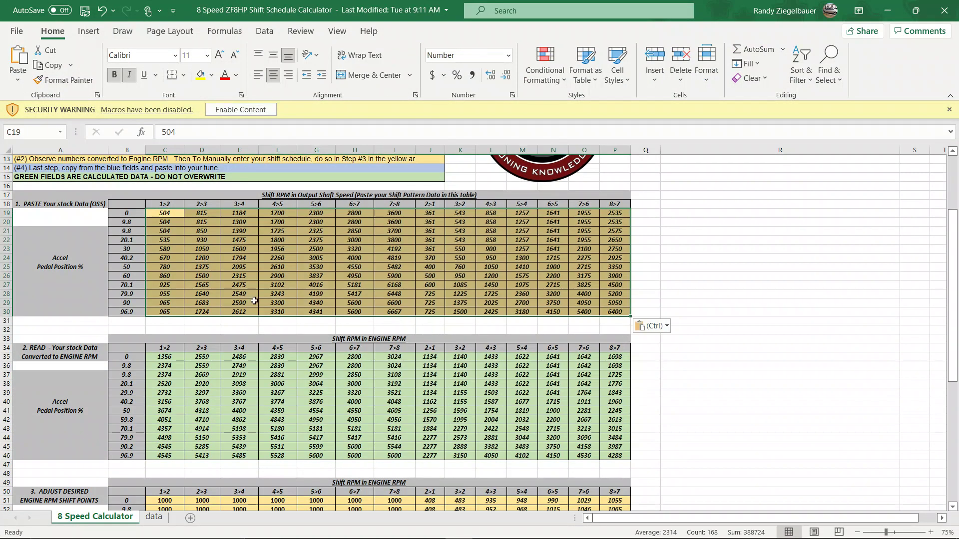
pyautogui.scroll(-1, 254, 301)
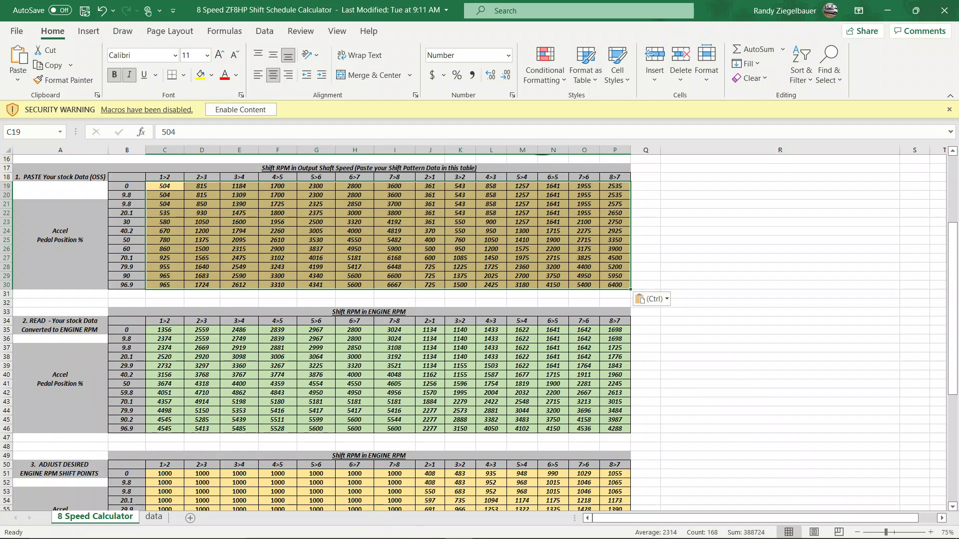
# - Switch back to VCM Editor and set the last accelerator pedal position on the Shift Pattern 34 axis to 100 %
pyautogui.click(567, 529)
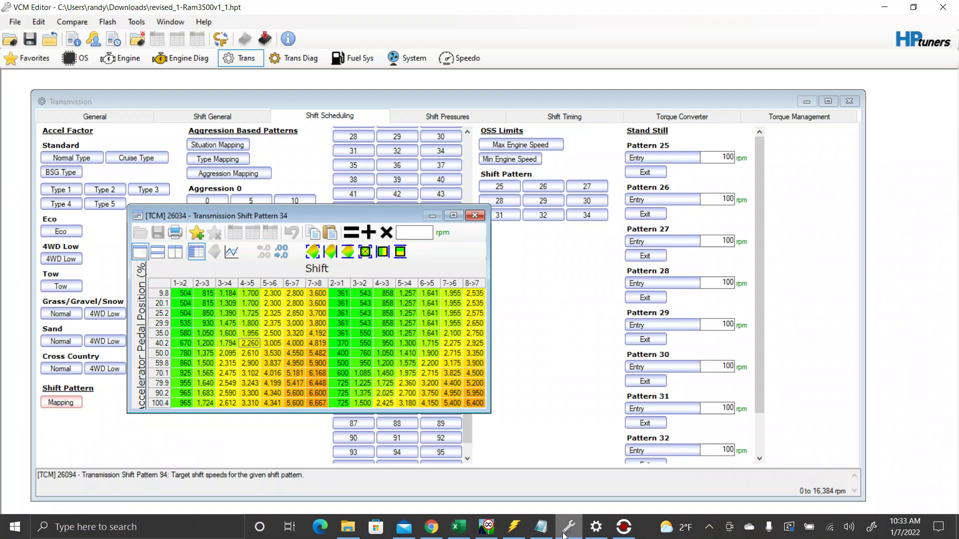
pyautogui.click(141, 389)
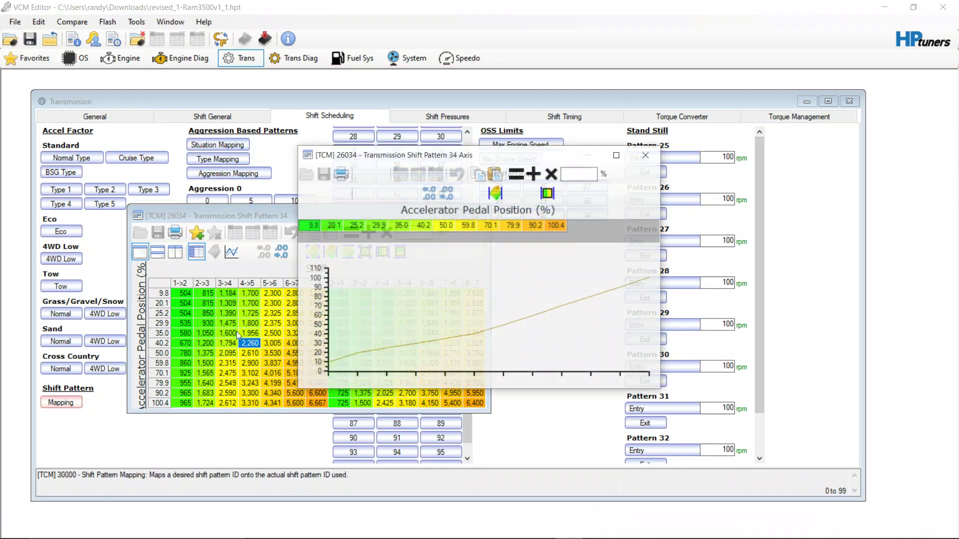
pyautogui.press('Right')
pyautogui.click(556, 228)
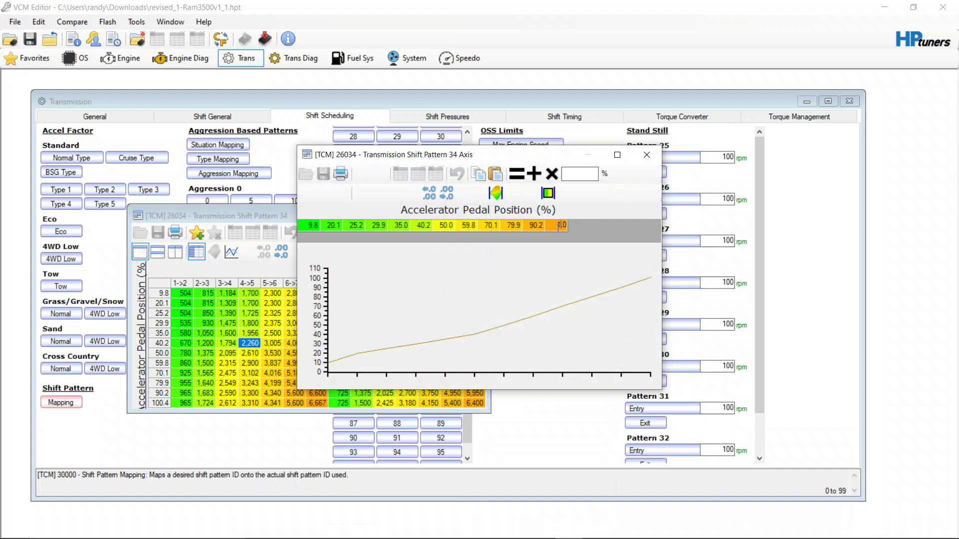
pyautogui.write('100')
pyautogui.press('Return')
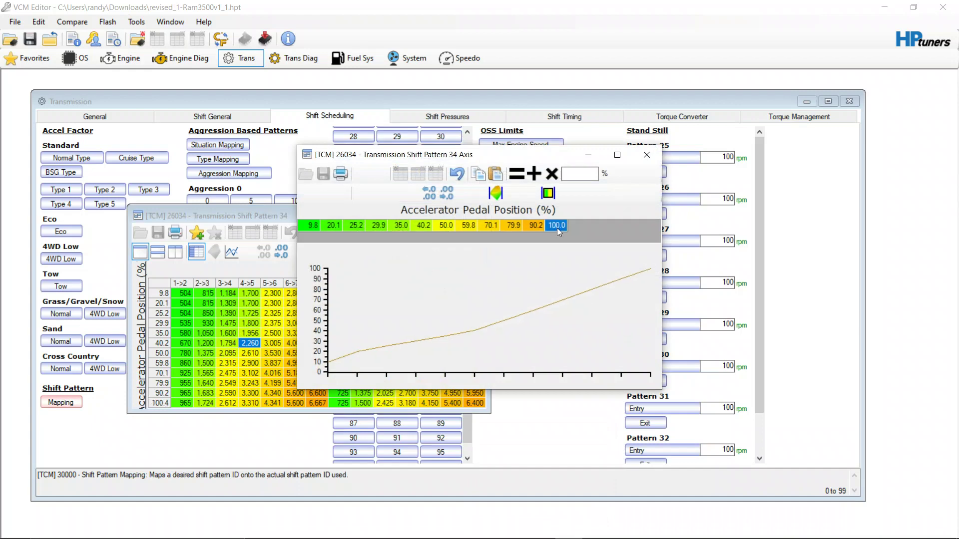
pyautogui.click(645, 156)
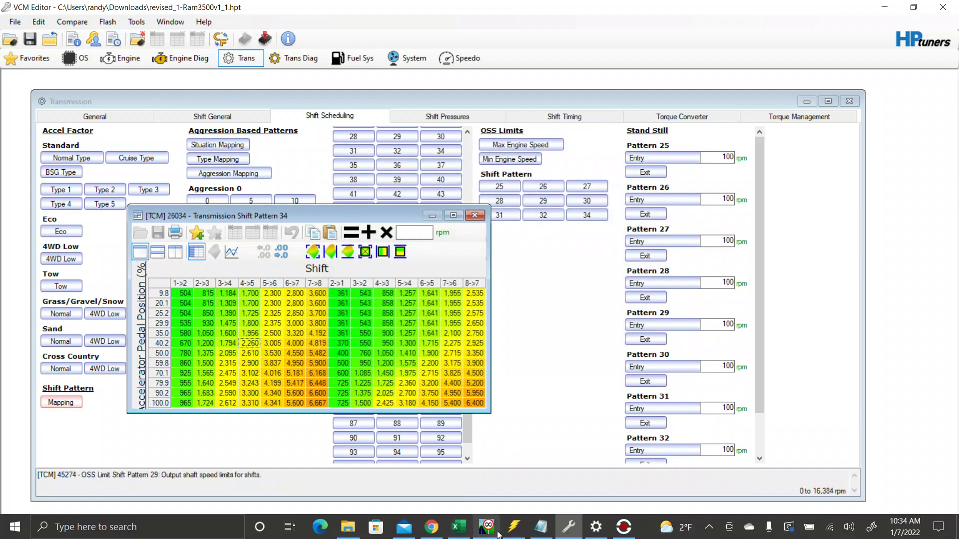
# - Check the converted engine RPM shift points in the Excel calculator, then return to VCM Editor and close the Shift Pattern 34 table
pyautogui.click(457, 530)
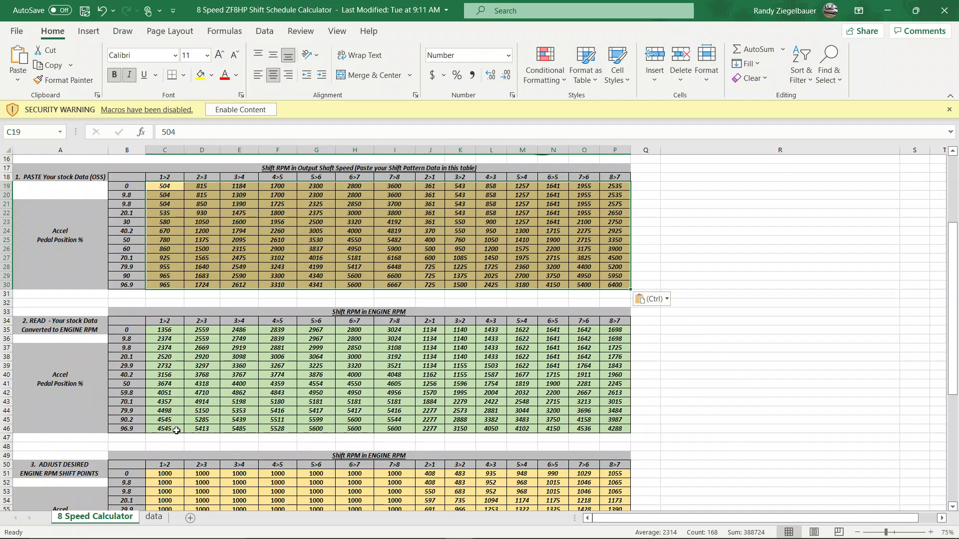
pyautogui.click(885, 14)
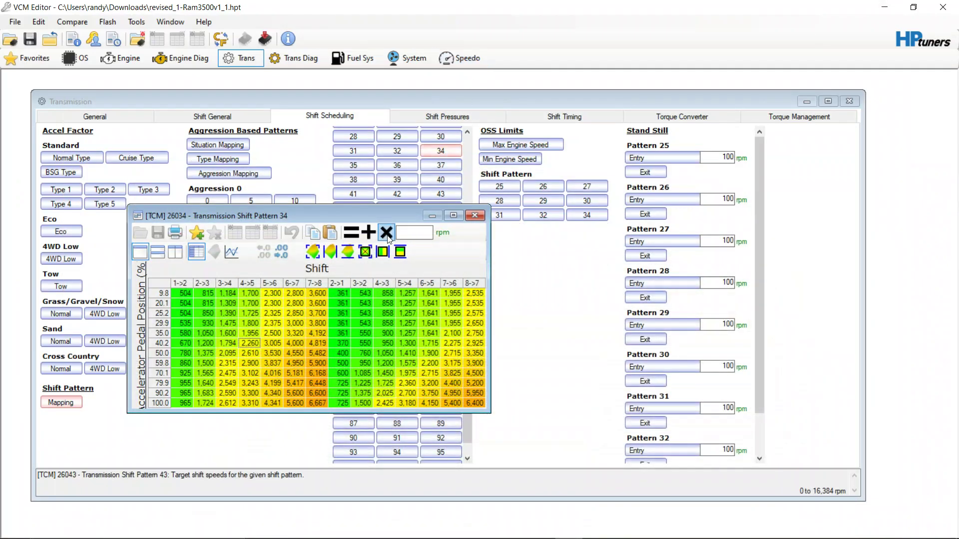
pyautogui.click(474, 215)
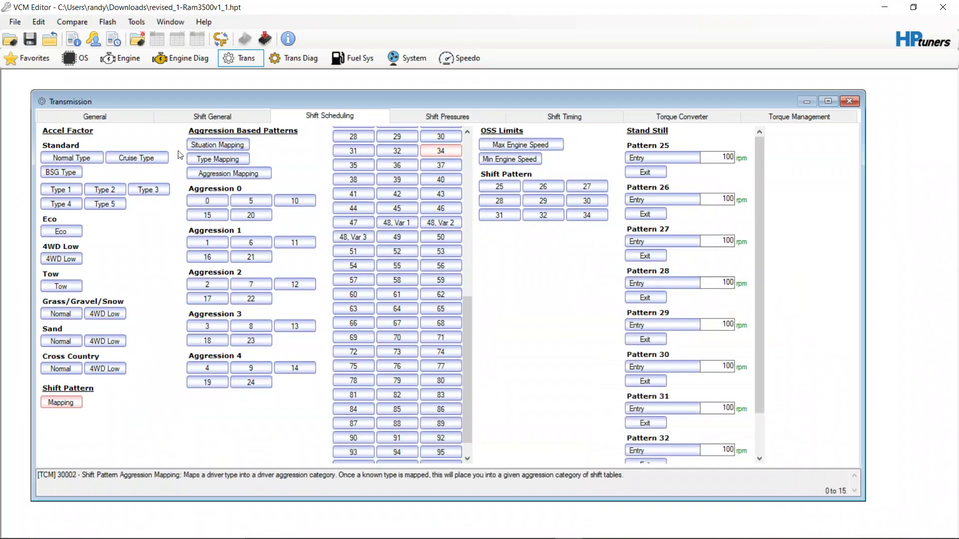
# - View the tune's calibration details for the transmission controller and close them
pyautogui.click(38, 21)
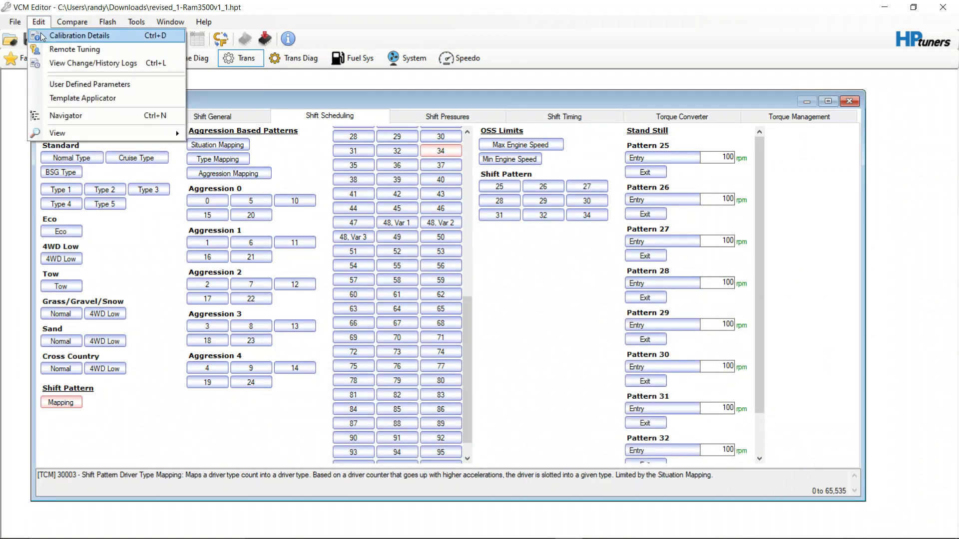
pyautogui.click(42, 36)
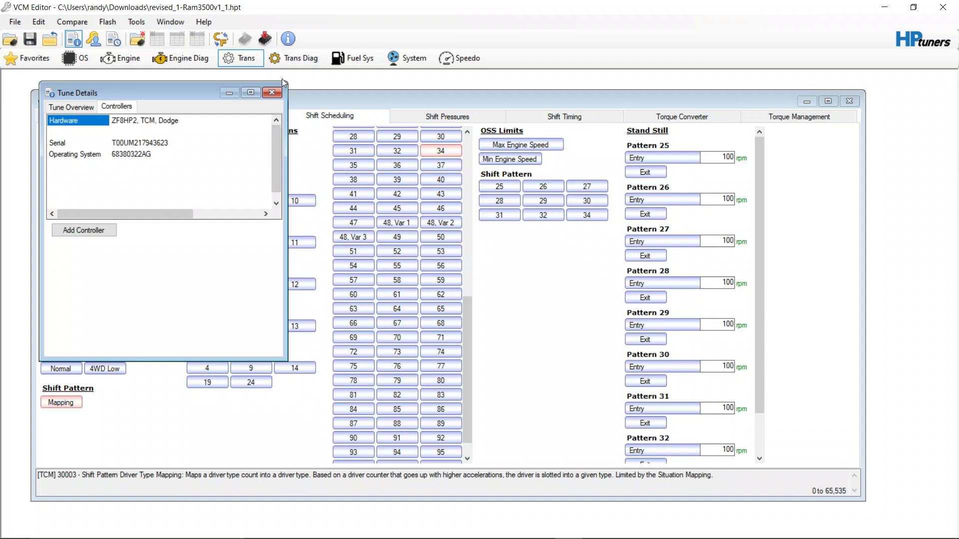
pyautogui.click(271, 93)
pyautogui.click(724, 526)
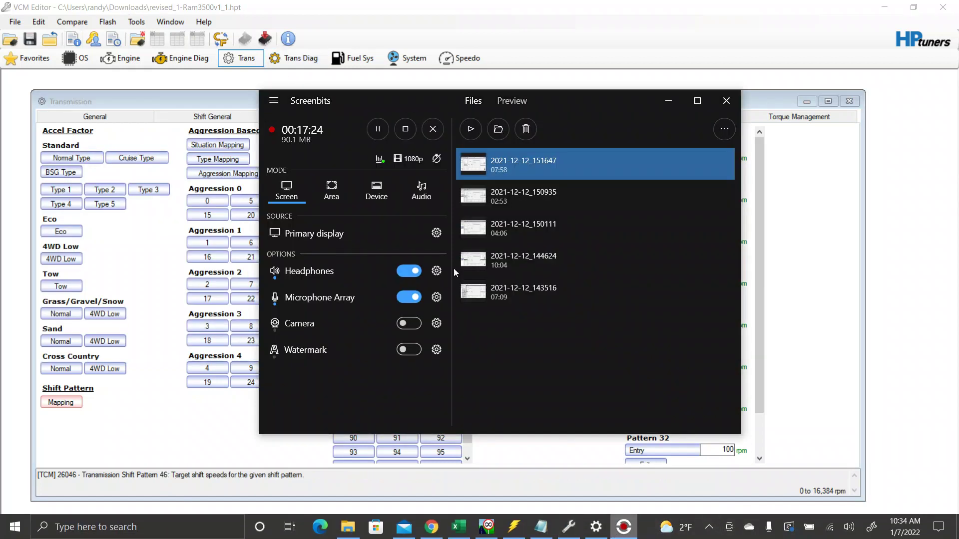